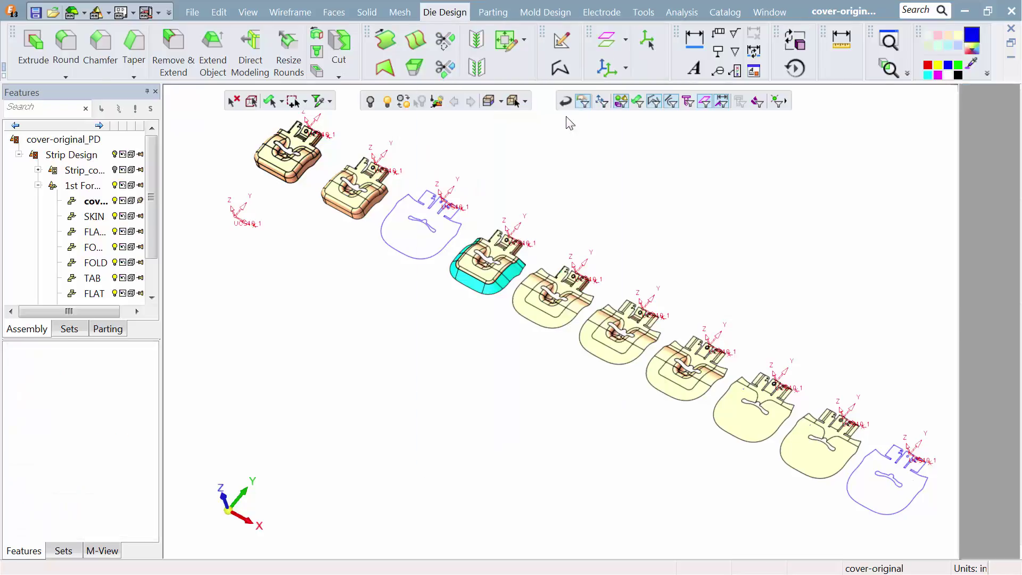
{"action": "left_click_drag", "start_coordinate": [360, 188], "coordinate": [351, 69]}
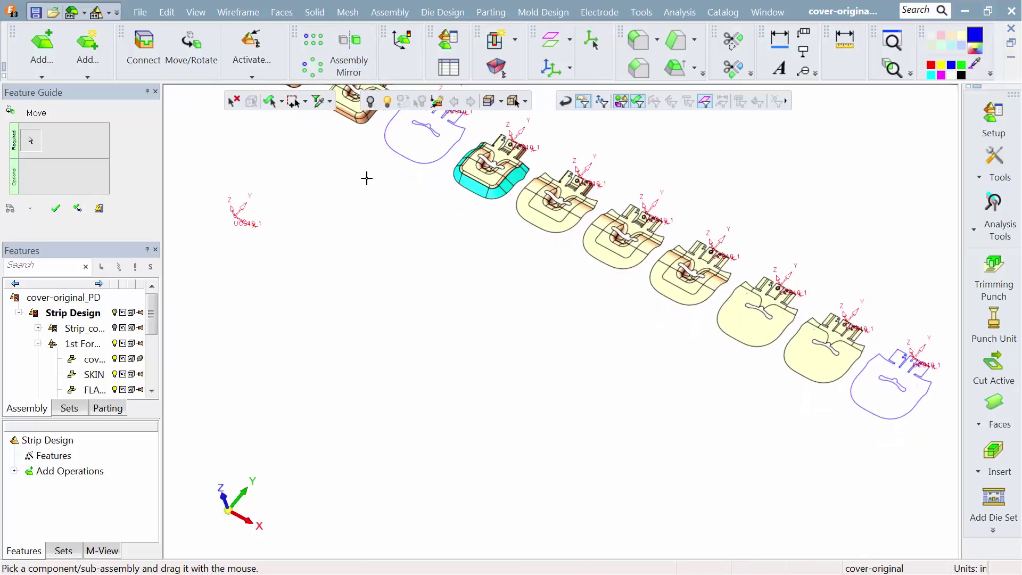
{"action": "right_click_drag", "start_coordinate": [366, 178], "coordinate": [388, 255], "text": "ctrl"}
{"action": "middle_click_drag", "start_coordinate": [388, 254], "coordinate": [391, 287], "text": "ctrl"}
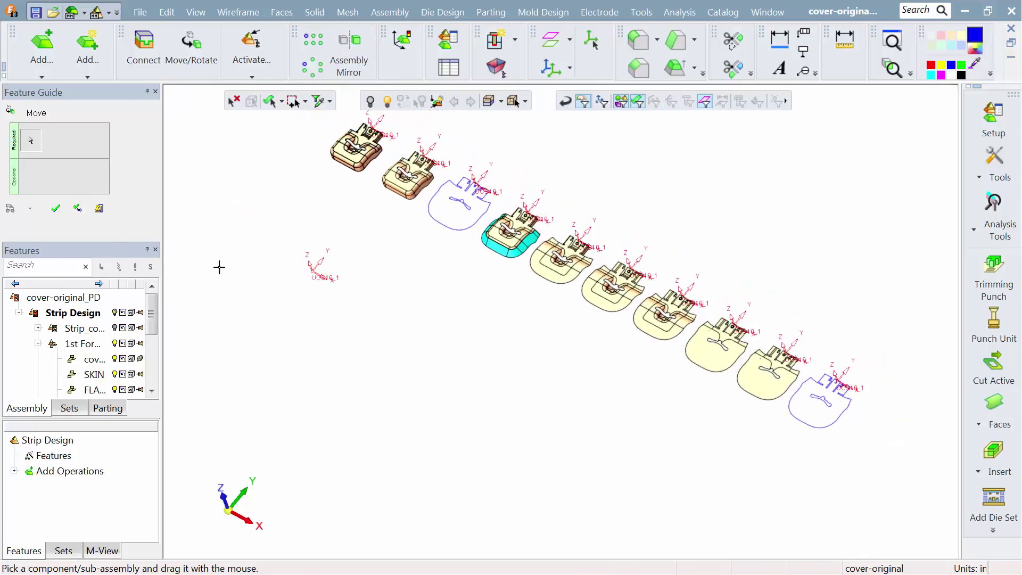
{"action": "left_click", "coordinate": [56, 208]}
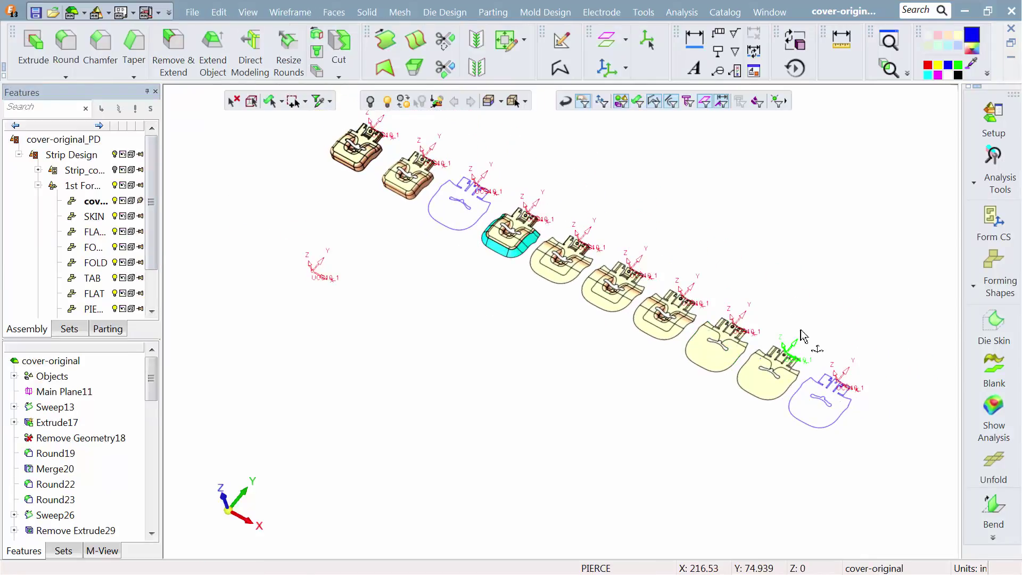
Switch to strip design and start a One Part nesting with the flat blank at the far end of the forming shapes.
{"action": "left_click", "coordinate": [998, 540]}
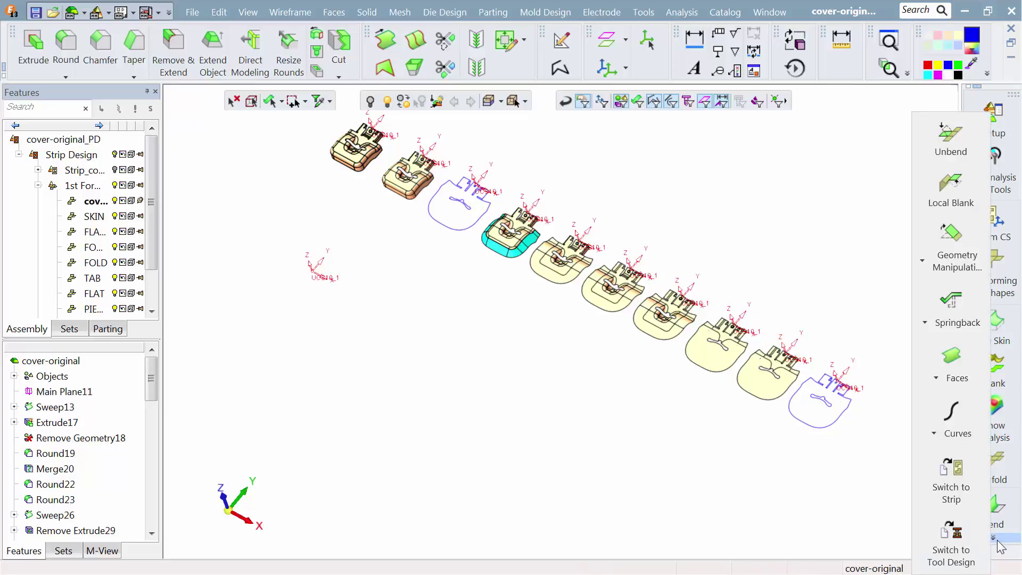
{"action": "left_click", "coordinate": [952, 480]}
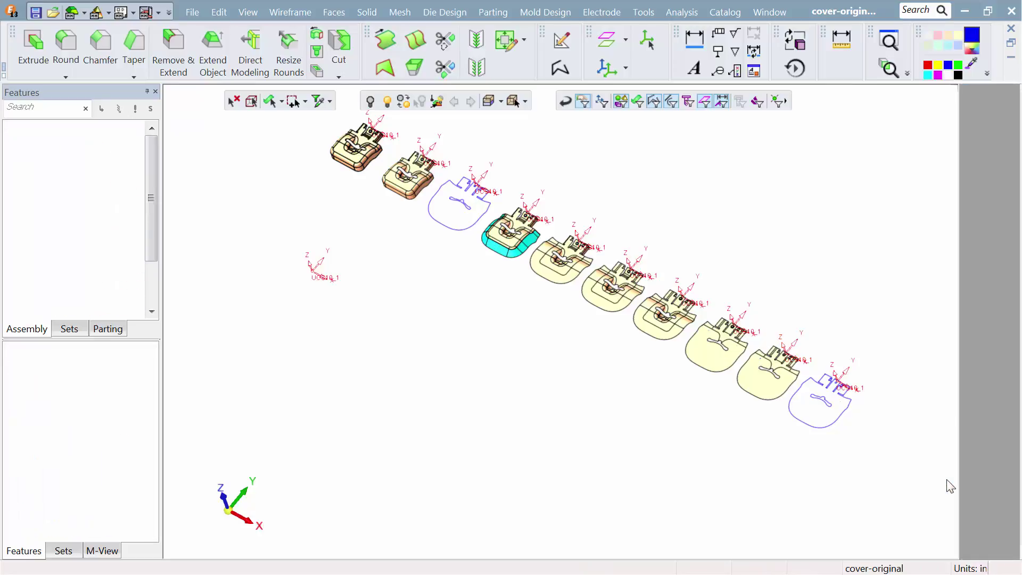
{"action": "left_click", "coordinate": [990, 164]}
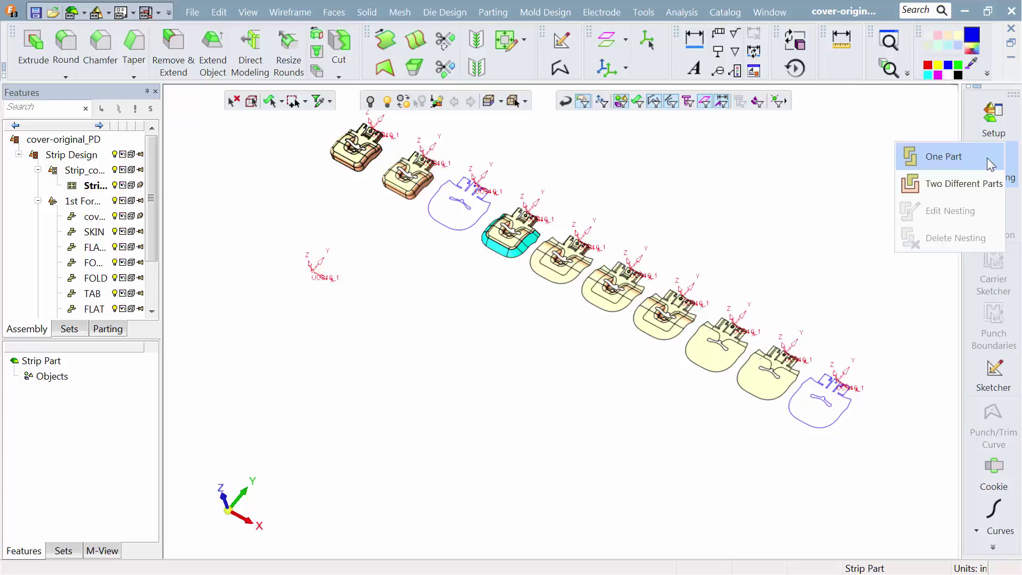
{"action": "left_click", "coordinate": [958, 157]}
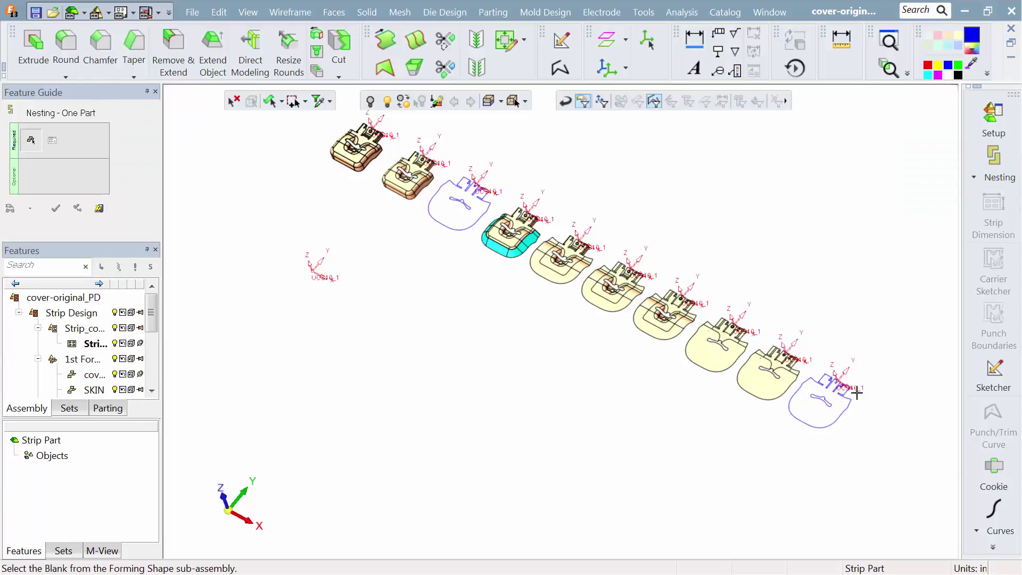
{"action": "left_click", "coordinate": [852, 406]}
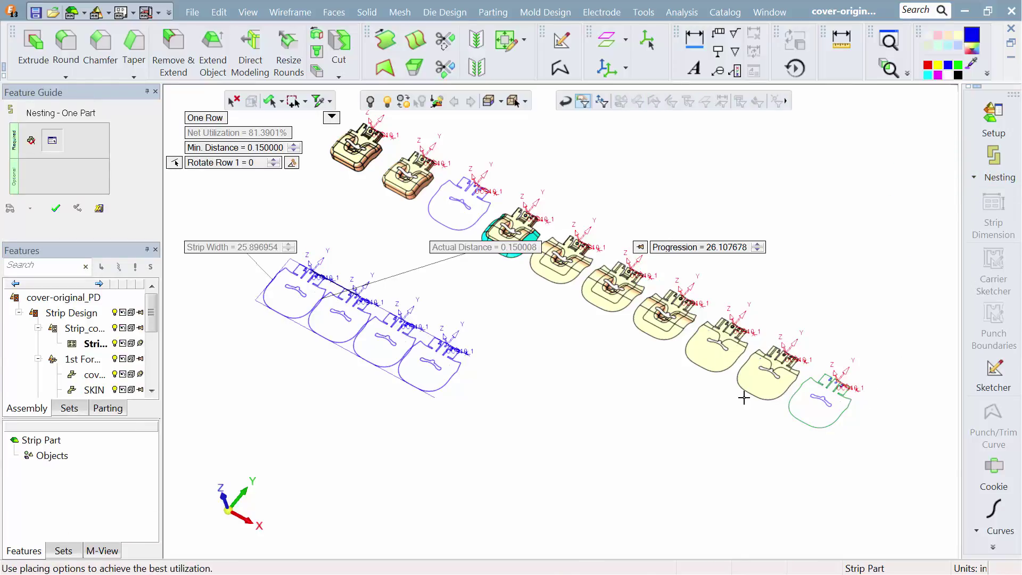
View the nesting from the top, show its area details and set the minimum distance between blanks to 0.5.
{"action": "left_click", "coordinate": [223, 500]}
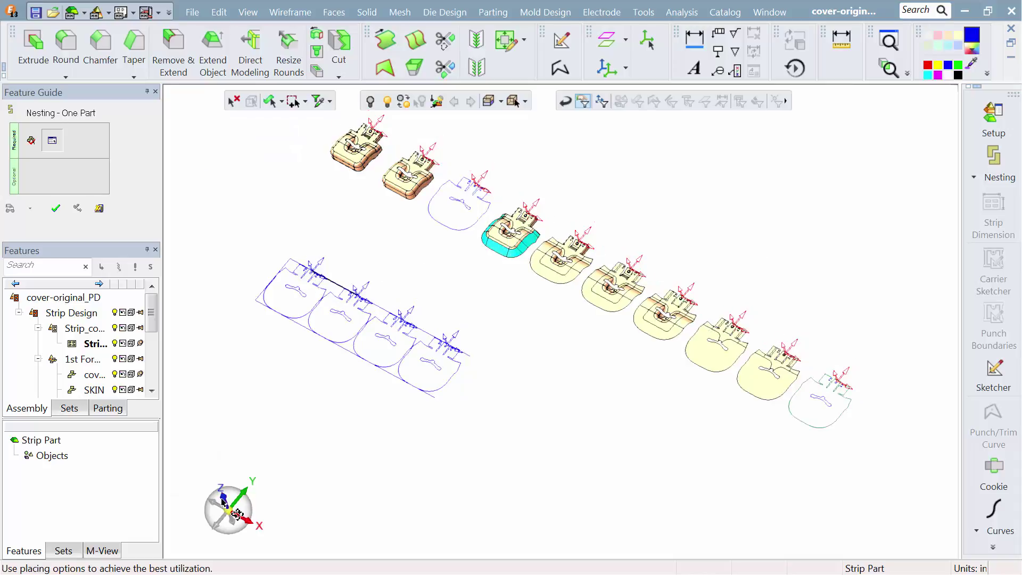
{"action": "left_click", "coordinate": [227, 507]}
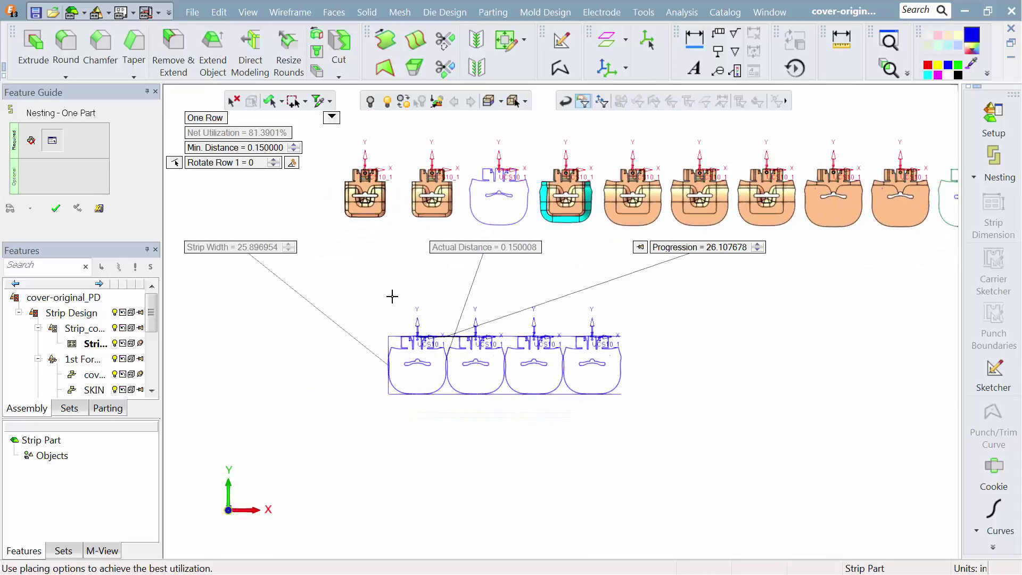
{"action": "left_click", "coordinate": [332, 118]}
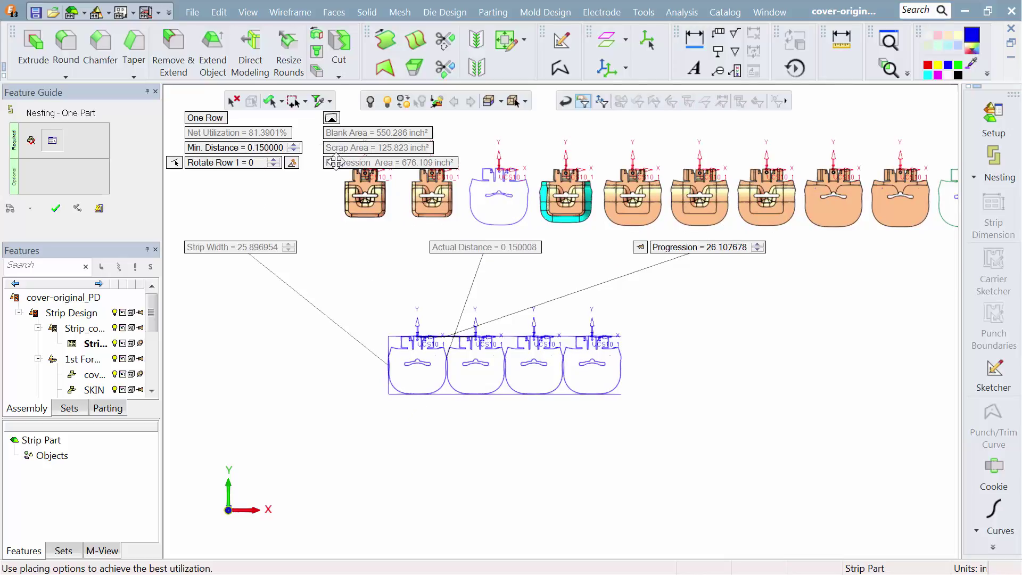
{"action": "left_click", "coordinate": [270, 149]}
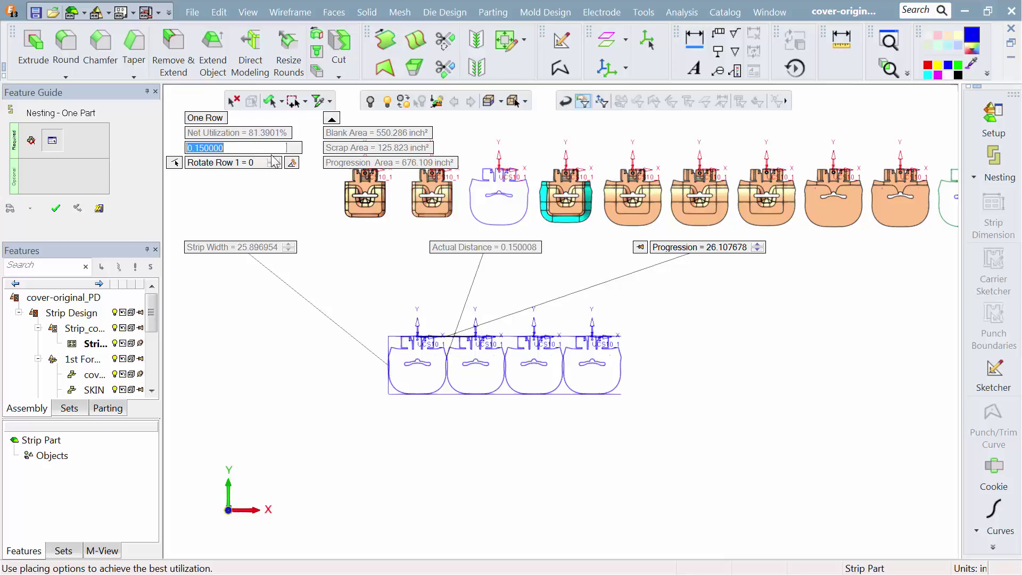
{"action": "type", "text": "0.5"}
{"action": "key", "text": "Return"}
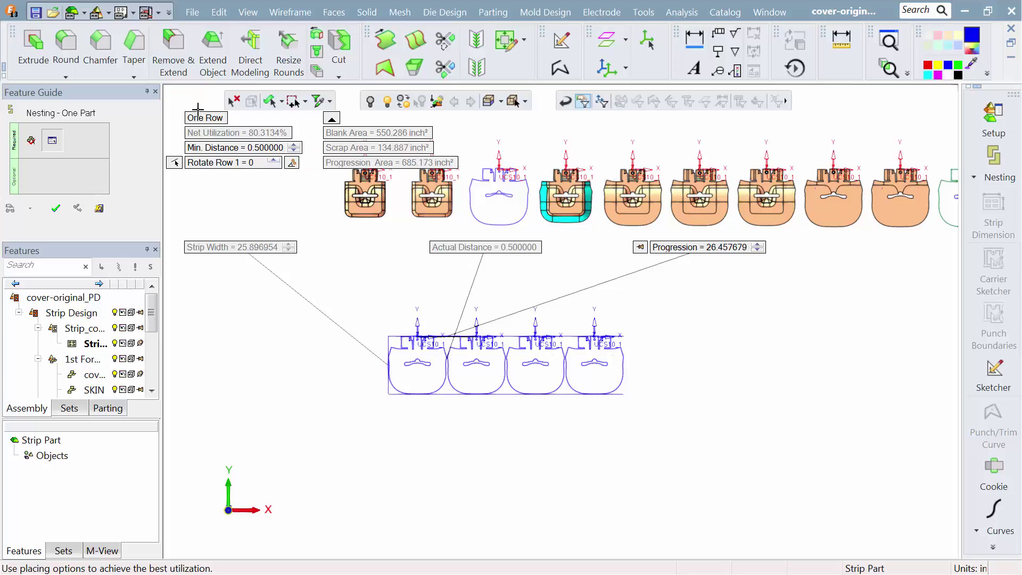
Change the nesting layout to two rows and rotate row 1 by 180 degrees.
{"action": "left_click", "coordinate": [205, 117]}
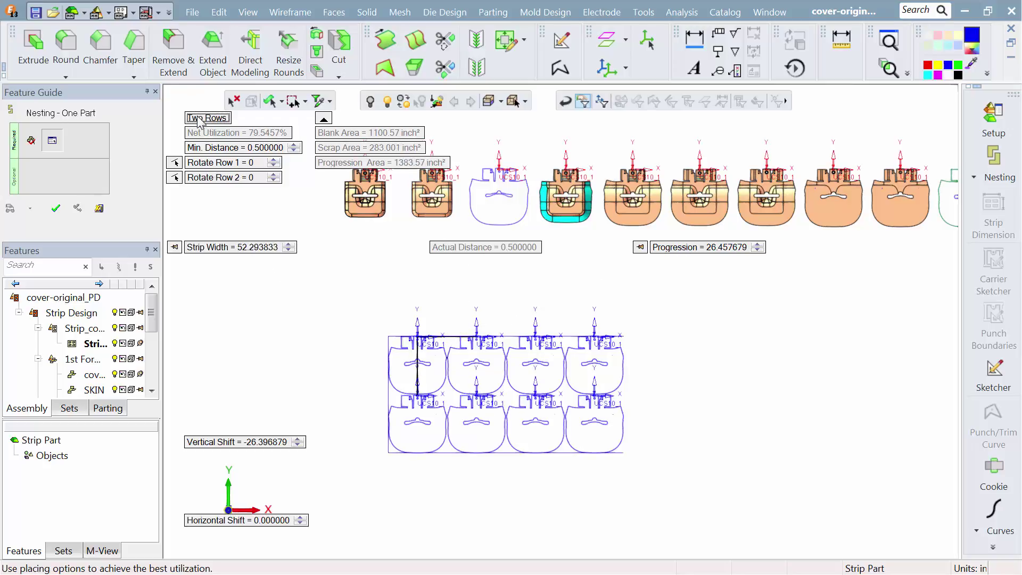
{"action": "left_click", "coordinate": [210, 163]}
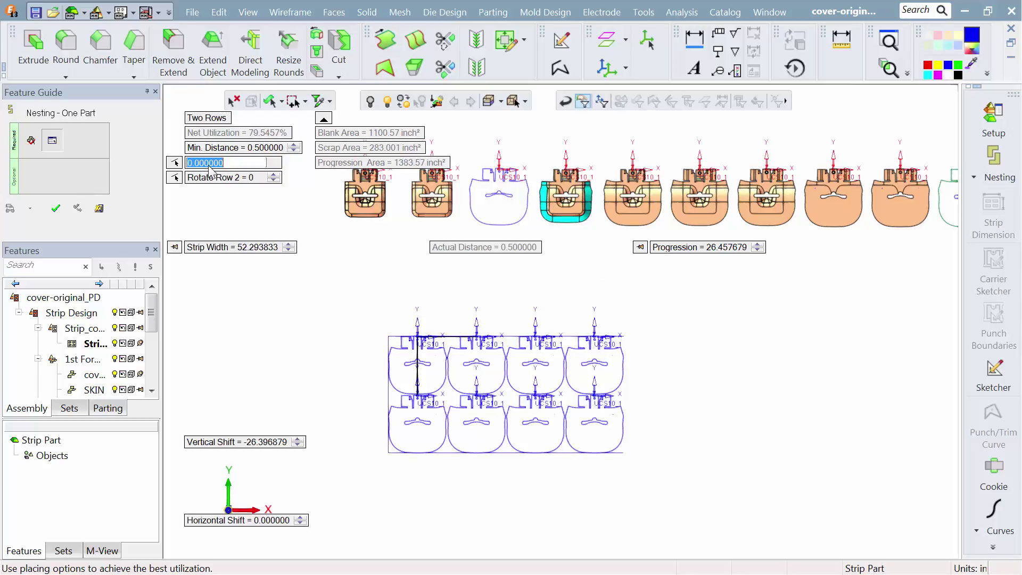
{"action": "type", "text": "180"}
{"action": "key", "text": "Return"}
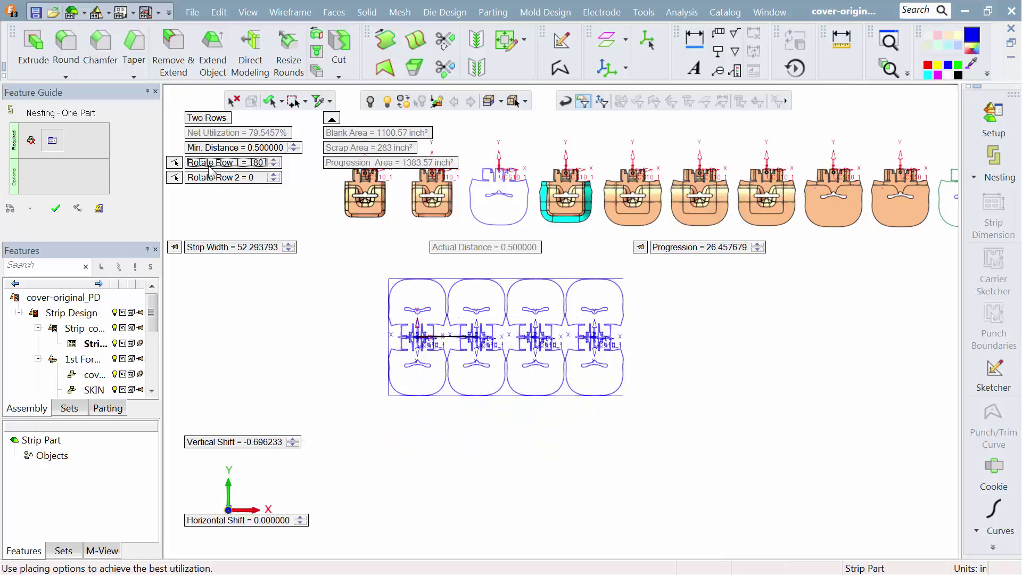
Set the strip width of the two-row nesting to 55.
{"action": "left_click", "coordinate": [207, 248]}
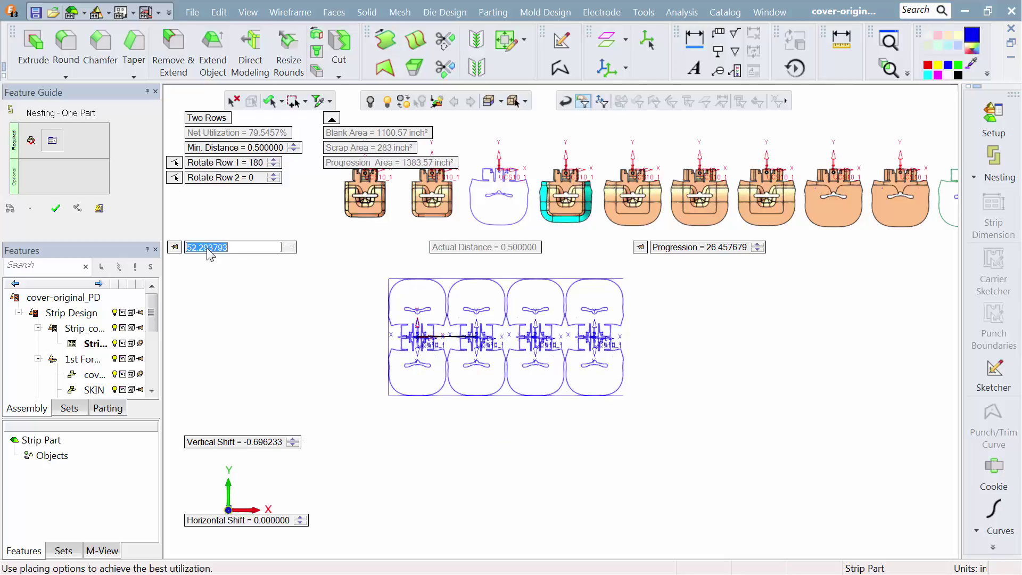
{"action": "type", "text": "55"}
{"action": "key", "text": "Return"}
{"action": "scroll", "coordinate": [507, 393], "scroll_direction": "up", "scroll_amount": 5}
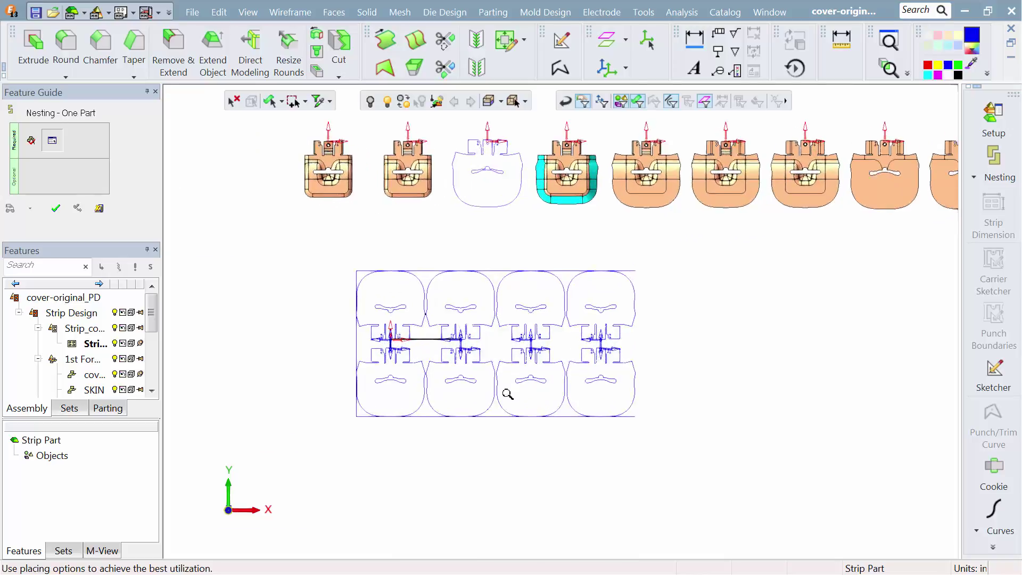
{"action": "scroll", "coordinate": [510, 344], "scroll_direction": "down", "scroll_amount": 1}
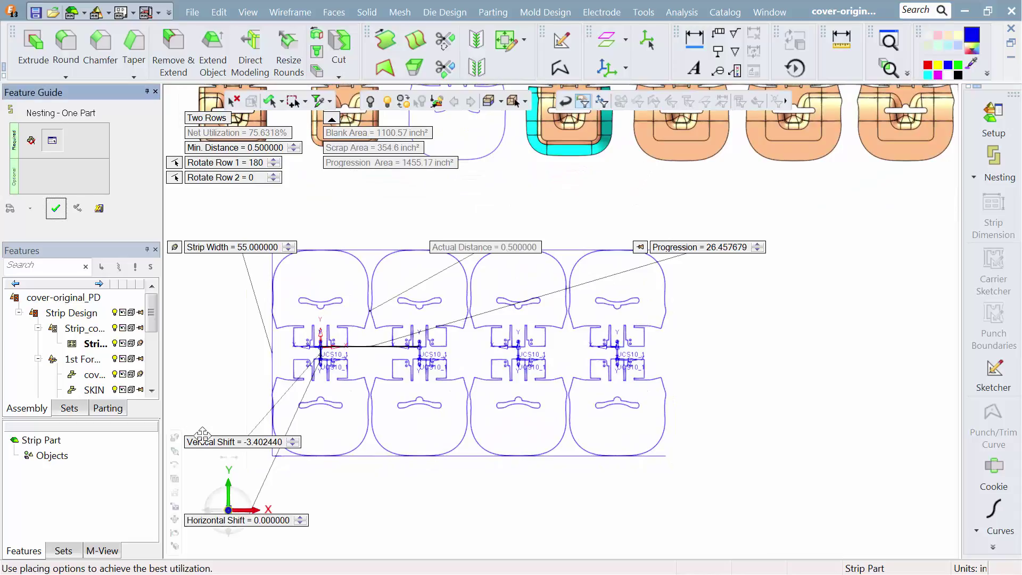
Set the vertical shift between the two nested rows to 3.5.
{"action": "left_click", "coordinate": [205, 442]}
{"action": "type", "text": "3.5"}
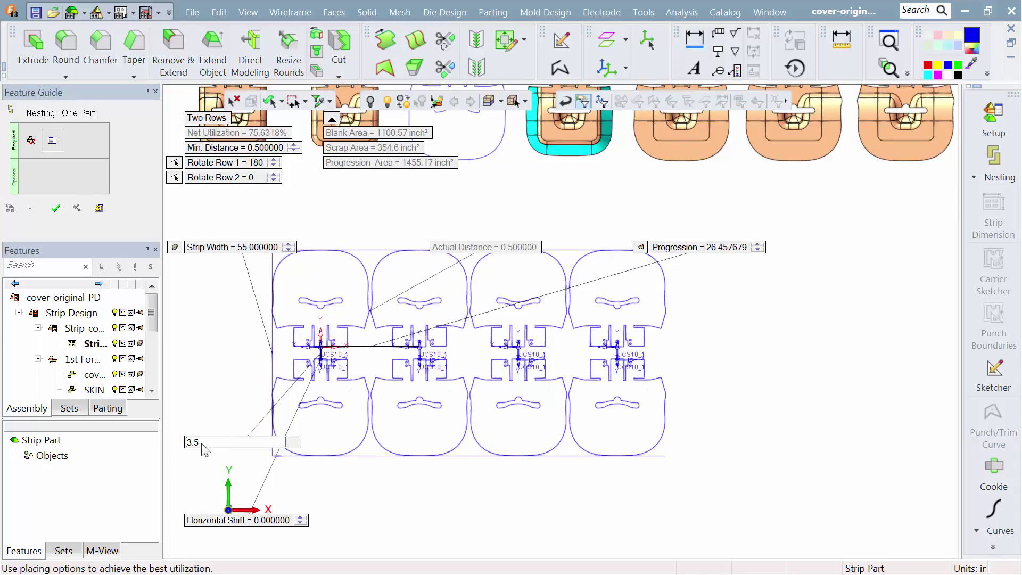
{"action": "key", "text": "Return"}
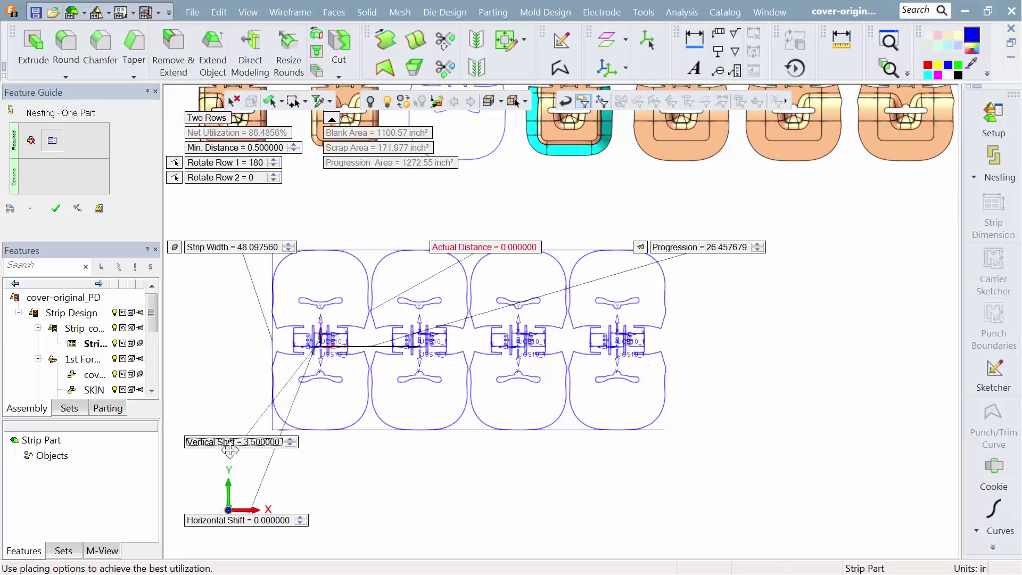
Try horizontal shifts of 10 and 15 between the nested rows and return the shift to 0.
{"action": "left_click", "coordinate": [247, 524]}
{"action": "type", "text": "10"}
{"action": "key", "text": "Return"}
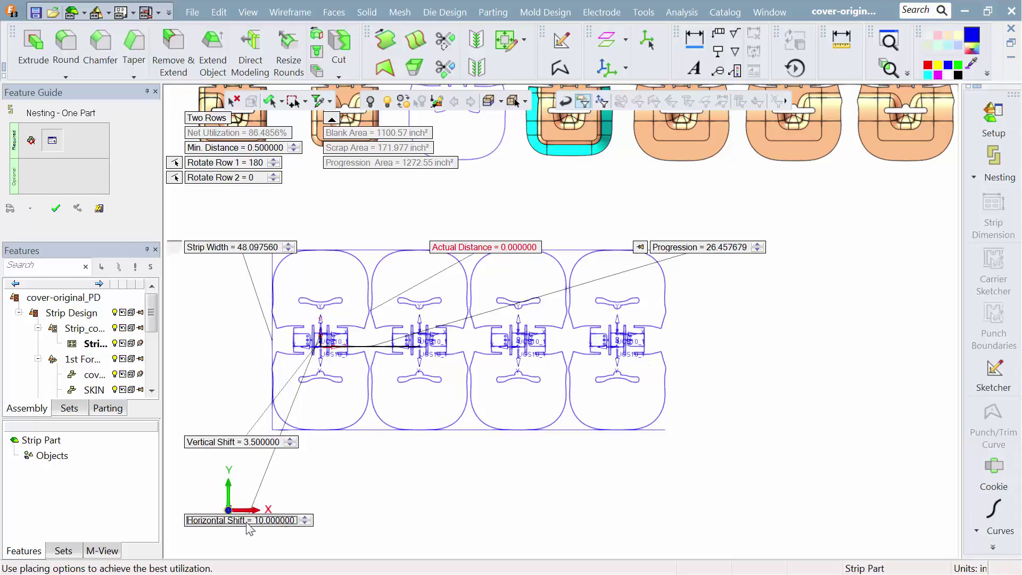
{"action": "left_click", "coordinate": [248, 524]}
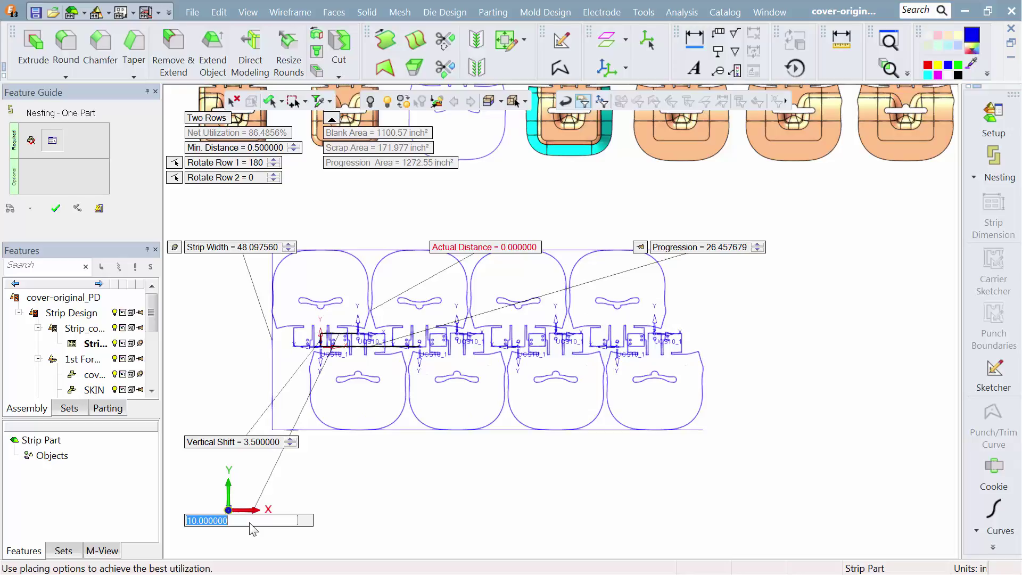
{"action": "type", "text": "15"}
{"action": "key", "text": "Return"}
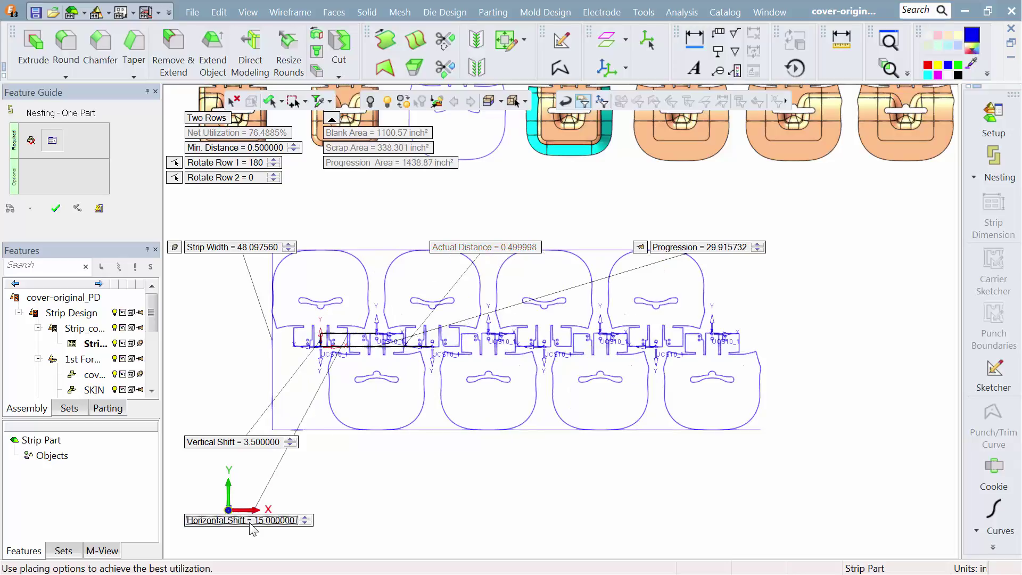
{"action": "left_click", "coordinate": [250, 521]}
{"action": "type", "text": "0"}
{"action": "key", "text": "Return"}
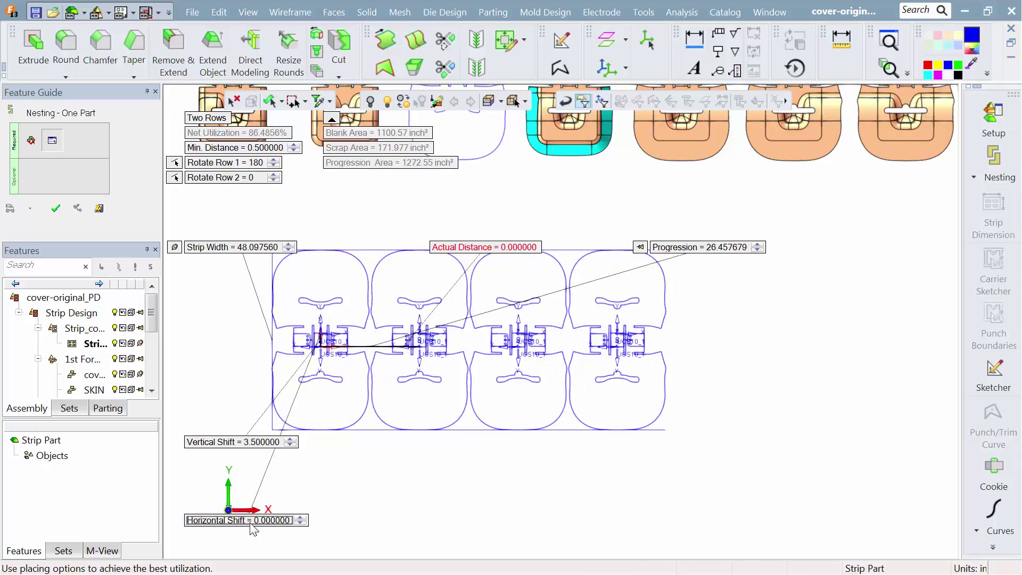
Set the vertical shift between the two nested rows to -6.
{"action": "scroll", "coordinate": [381, 426], "scroll_direction": "up", "scroll_amount": 3}
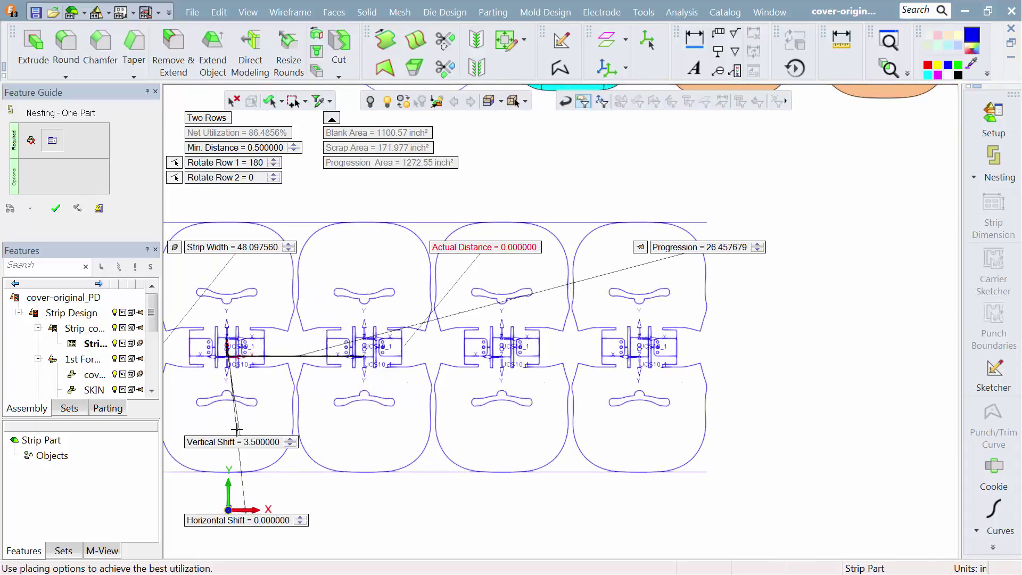
{"action": "left_click", "coordinate": [237, 444]}
{"action": "type", "text": "-6"}
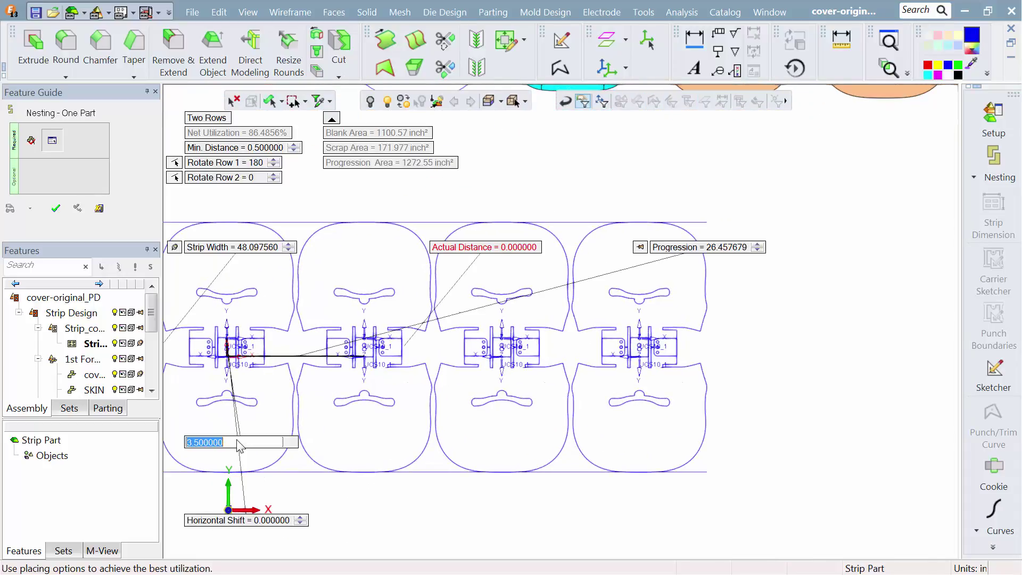
{"action": "key", "text": "Return"}
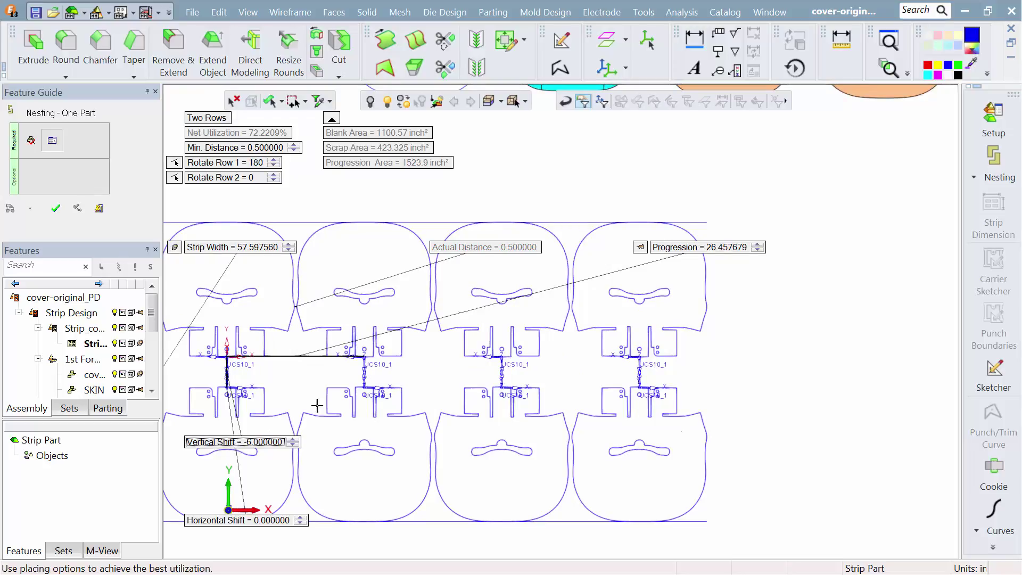
{"action": "scroll", "coordinate": [422, 418], "scroll_direction": "down", "scroll_amount": 5}
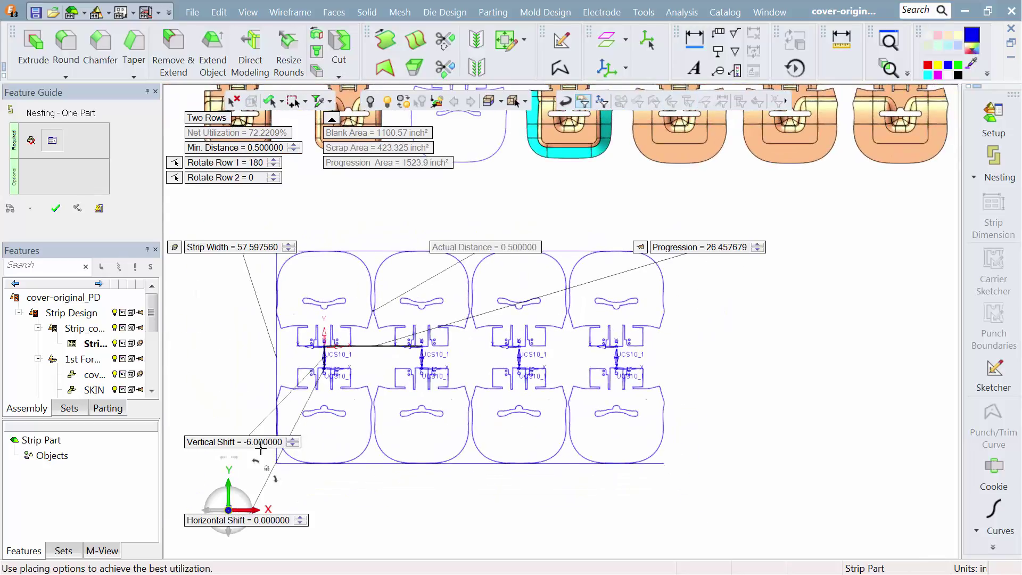
Set the nesting's strip width to 58 and accept the two-row layout.
{"action": "left_click", "coordinate": [224, 248]}
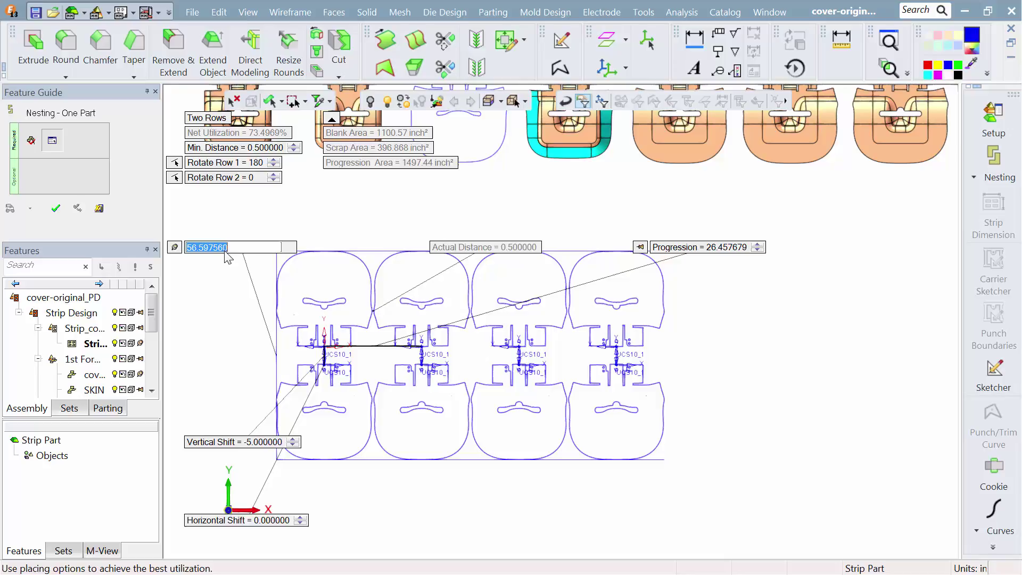
{"action": "type", "text": "58"}
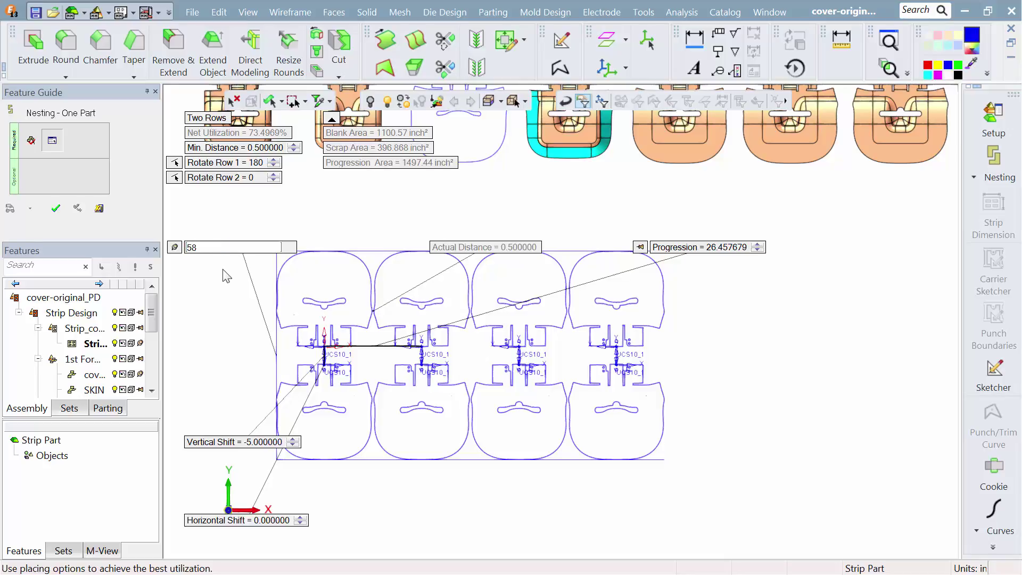
{"action": "key", "text": "Return"}
{"action": "left_click", "coordinate": [55, 208]}
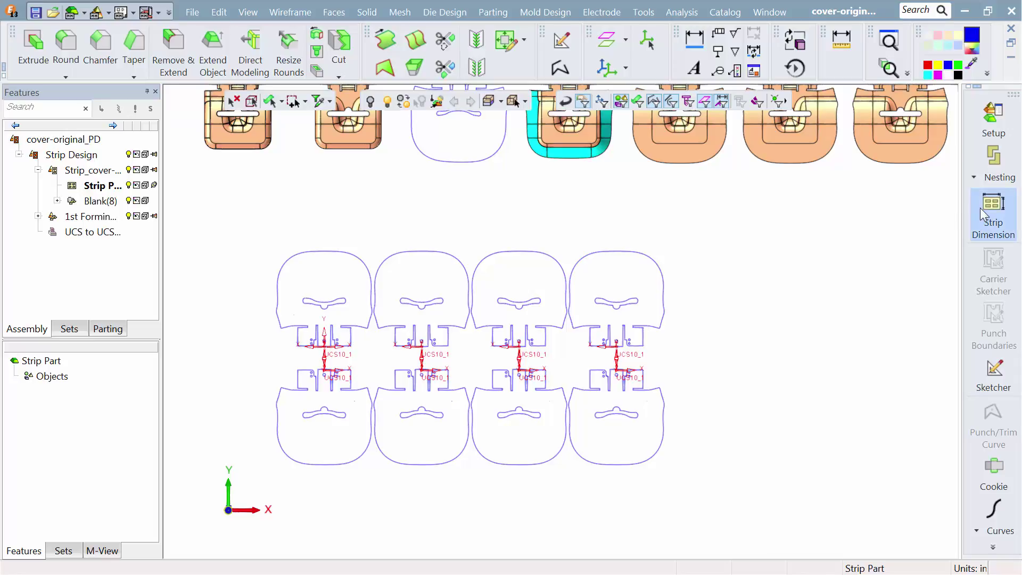
Start Strip Dimension with 7 progressions and trim the forming stations from station 5 in both rows.
{"action": "left_click", "coordinate": [992, 208]}
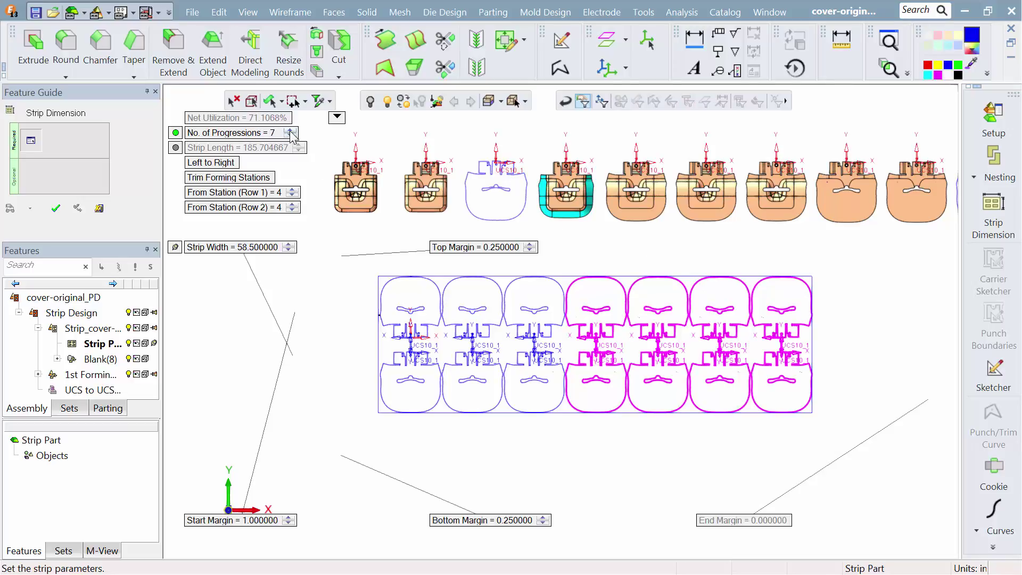
{"action": "left_click", "coordinate": [292, 190]}
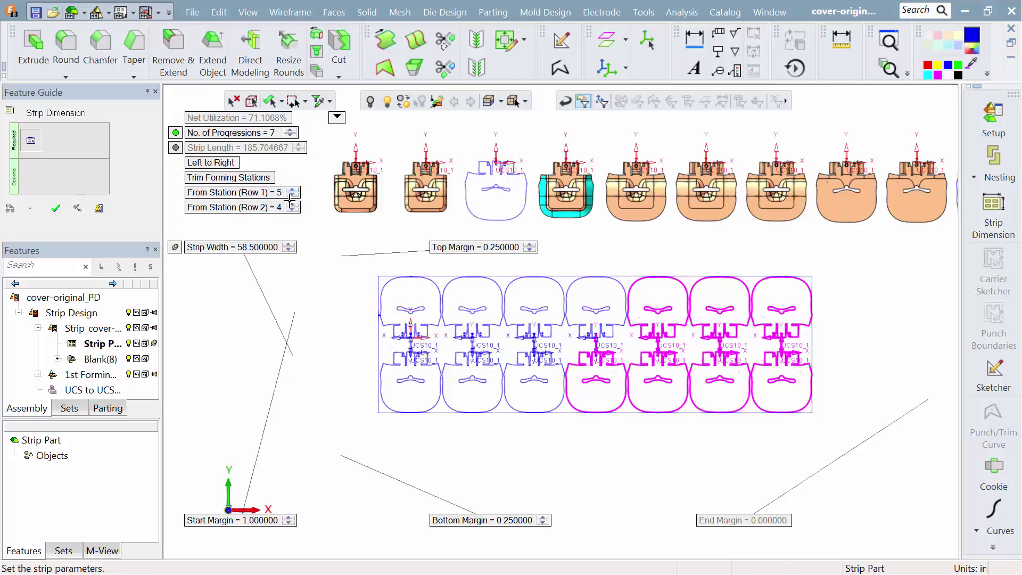
{"action": "left_click", "coordinate": [293, 205]}
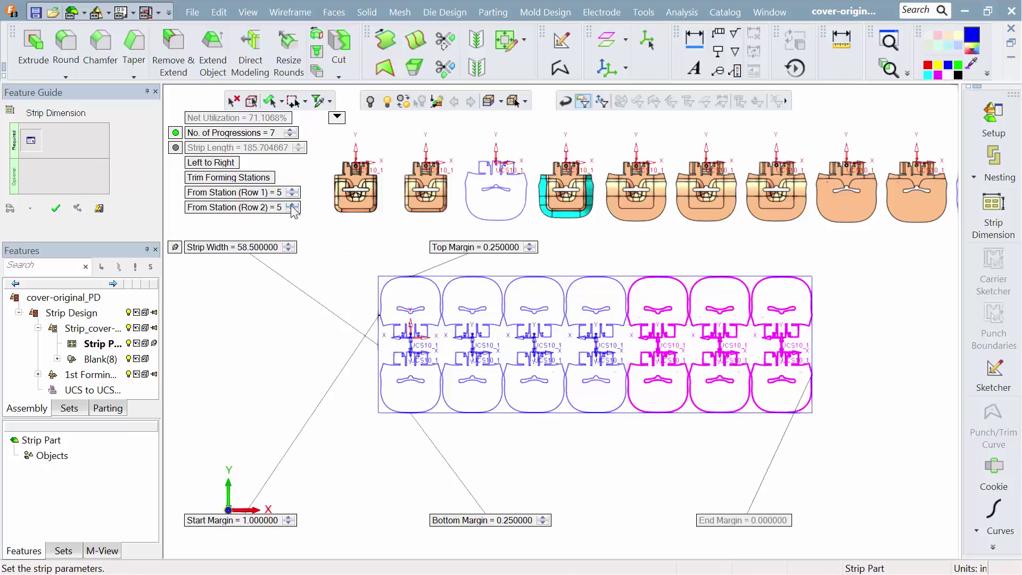
Set the strip's number of progressions to 12 and accept the strip dimensions.
{"action": "left_click", "coordinate": [289, 131]}
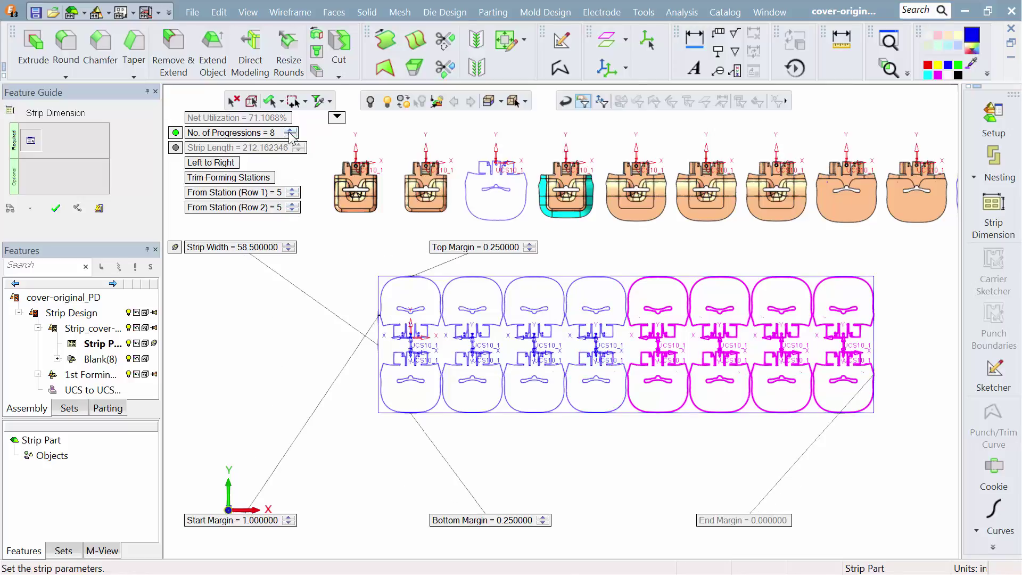
{"action": "left_click", "coordinate": [289, 131]}
{"action": "left_click", "coordinate": [289, 131]}
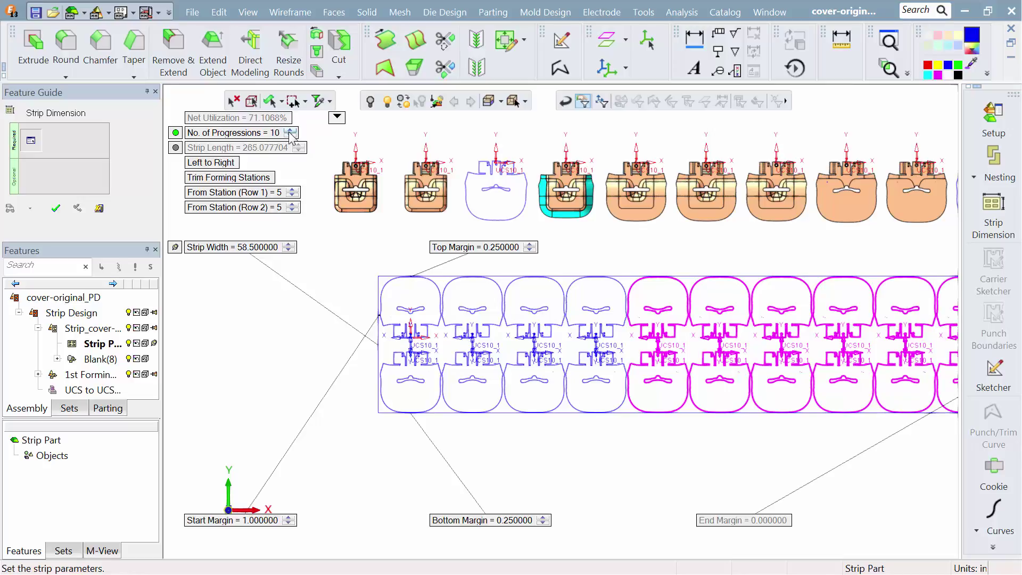
{"action": "left_click", "coordinate": [289, 131]}
{"action": "left_click", "coordinate": [289, 131]}
{"action": "right_click_drag", "start_coordinate": [411, 204], "coordinate": [408, 290], "text": "ctrl"}
{"action": "middle_click_drag", "start_coordinate": [426, 272], "coordinate": [321, 293], "text": "ctrl"}
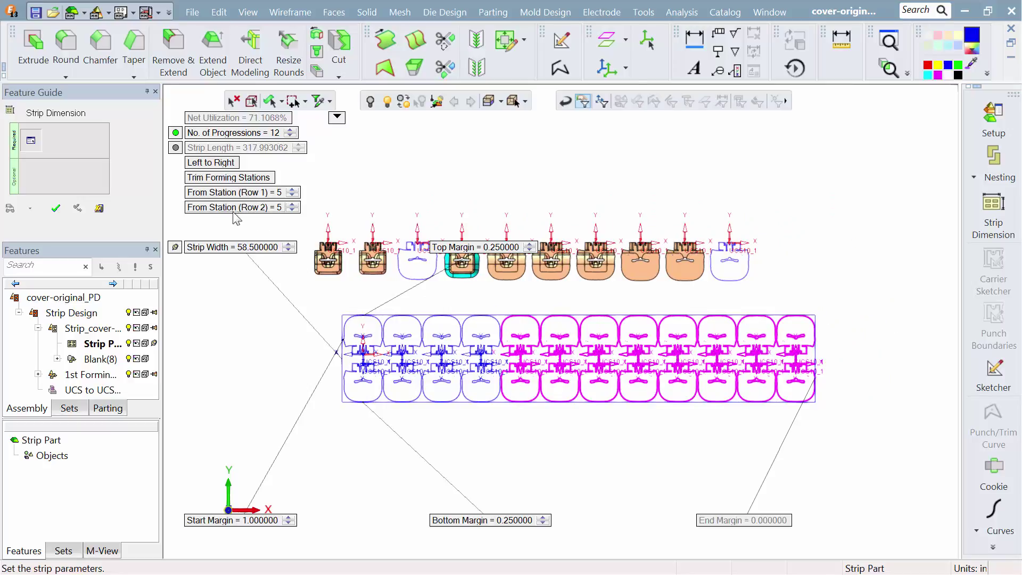
{"action": "left_click", "coordinate": [55, 208]}
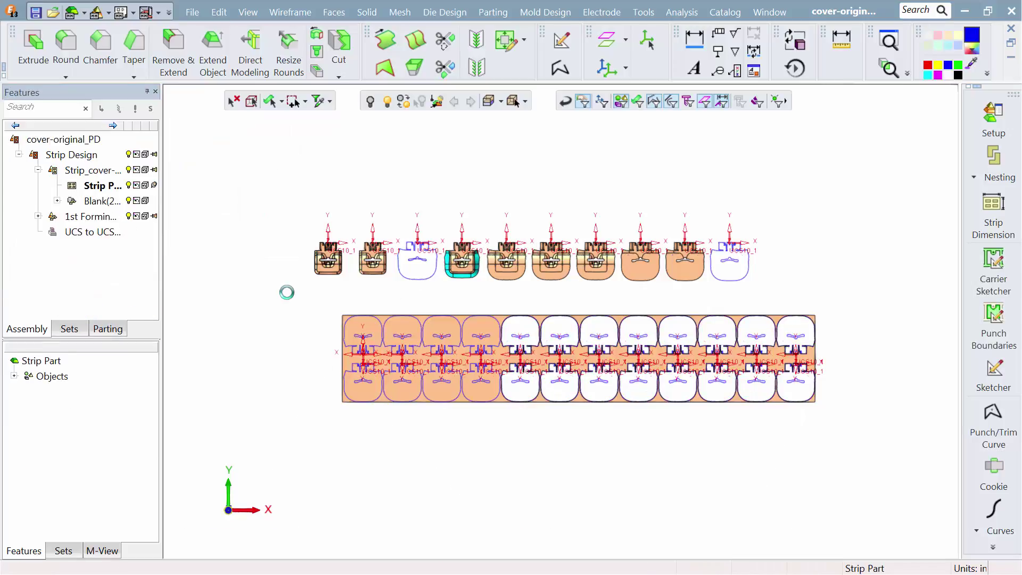
Start a carrier sketch and add the four facing outer tab edges of the second blank pair as reference lines.
{"action": "right_click_drag", "start_coordinate": [408, 385], "coordinate": [392, 324], "text": "ctrl"}
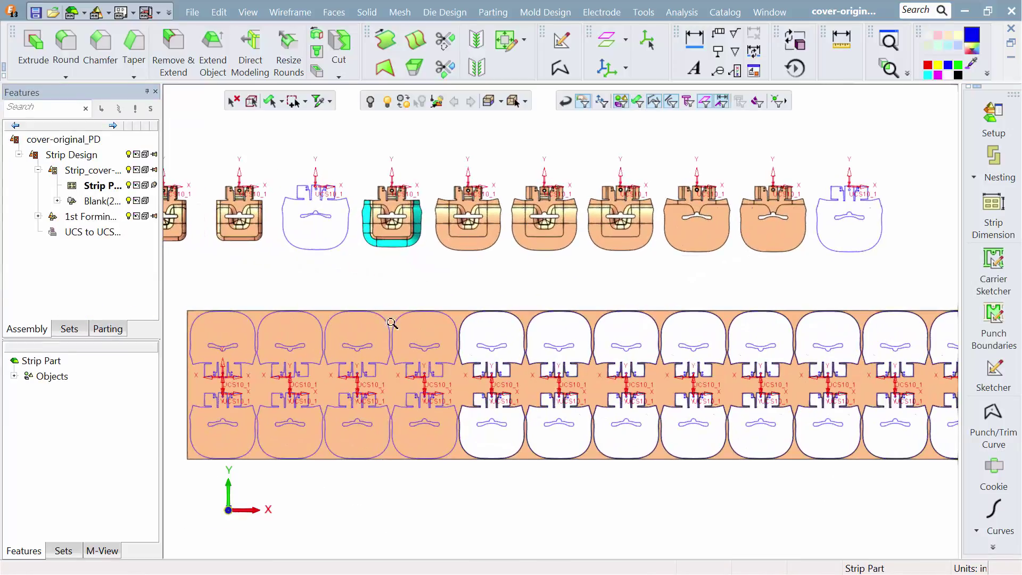
{"action": "middle_click_drag", "start_coordinate": [402, 335], "coordinate": [538, 310], "text": "ctrl"}
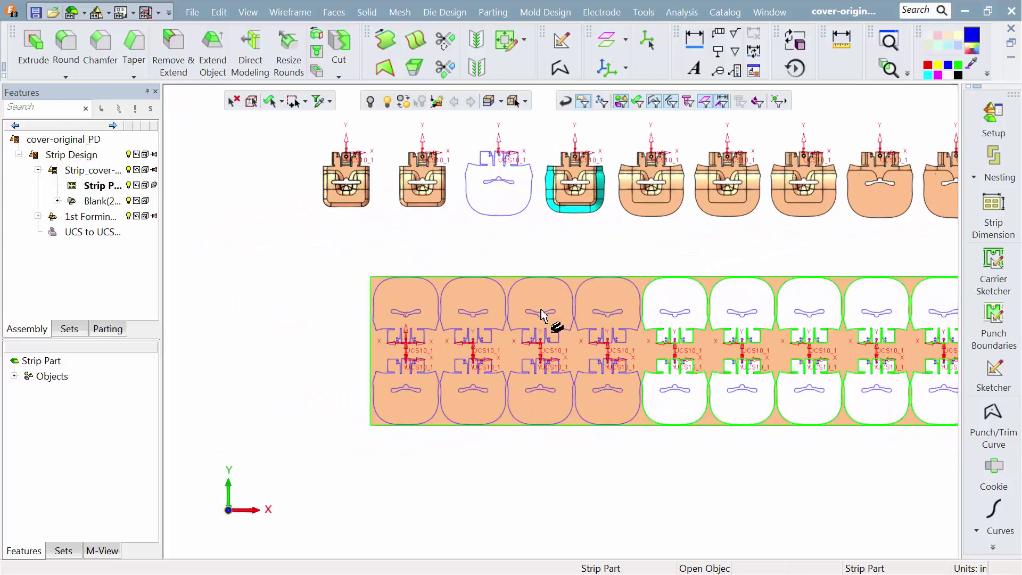
{"action": "left_click", "coordinate": [995, 264]}
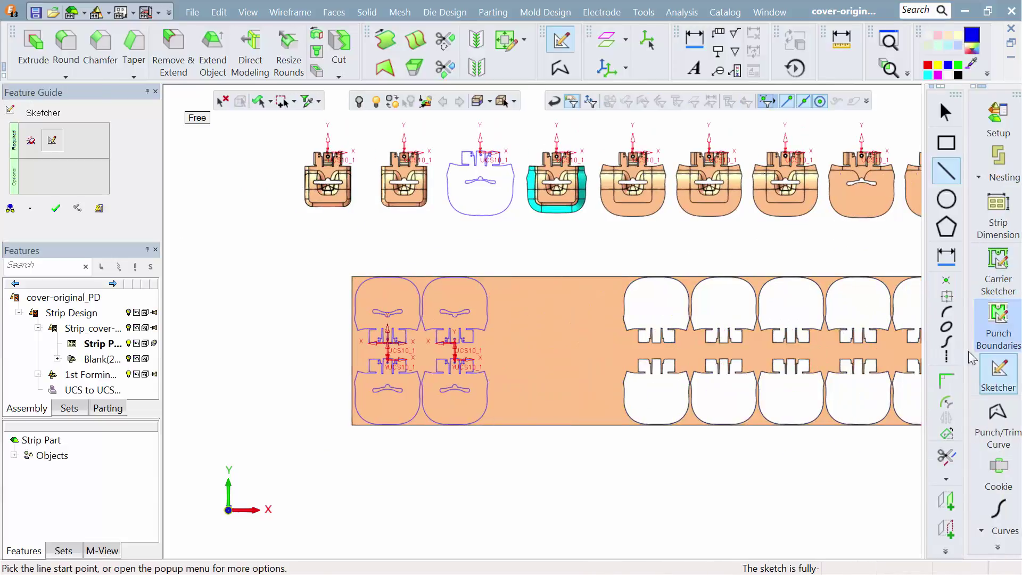
{"action": "left_click", "coordinate": [947, 528]}
{"action": "scroll", "coordinate": [388, 297], "scroll_direction": "up", "scroll_amount": 5}
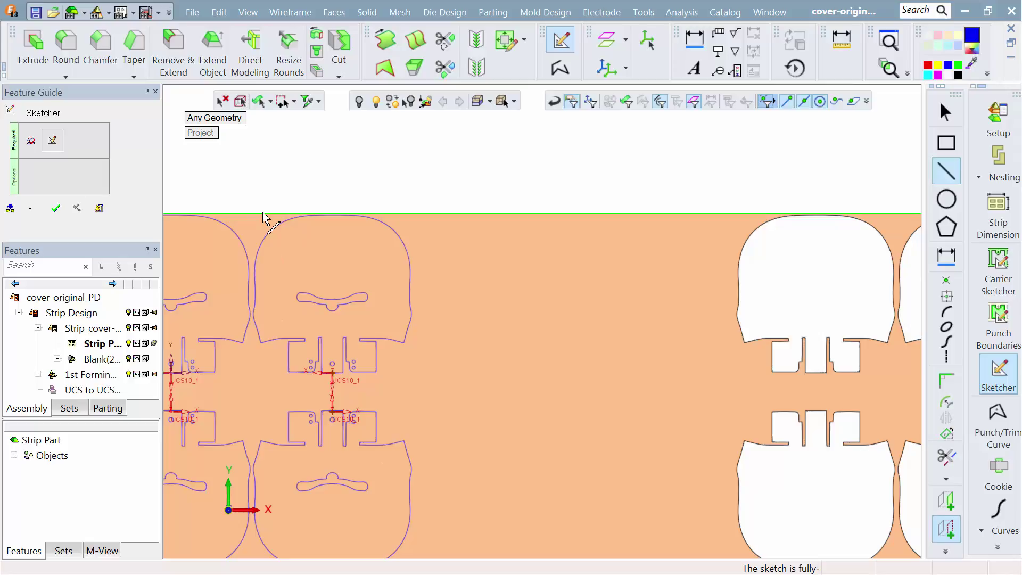
{"action": "middle_click_drag", "start_coordinate": [283, 337], "coordinate": [412, 223]}
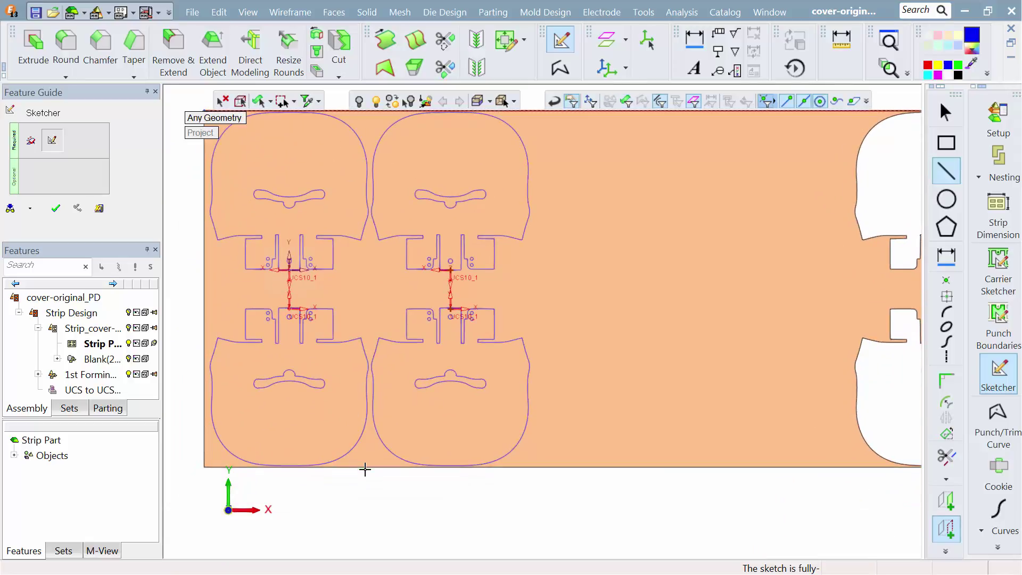
{"action": "right_click_drag", "start_coordinate": [410, 455], "coordinate": [422, 209], "text": "ctrl"}
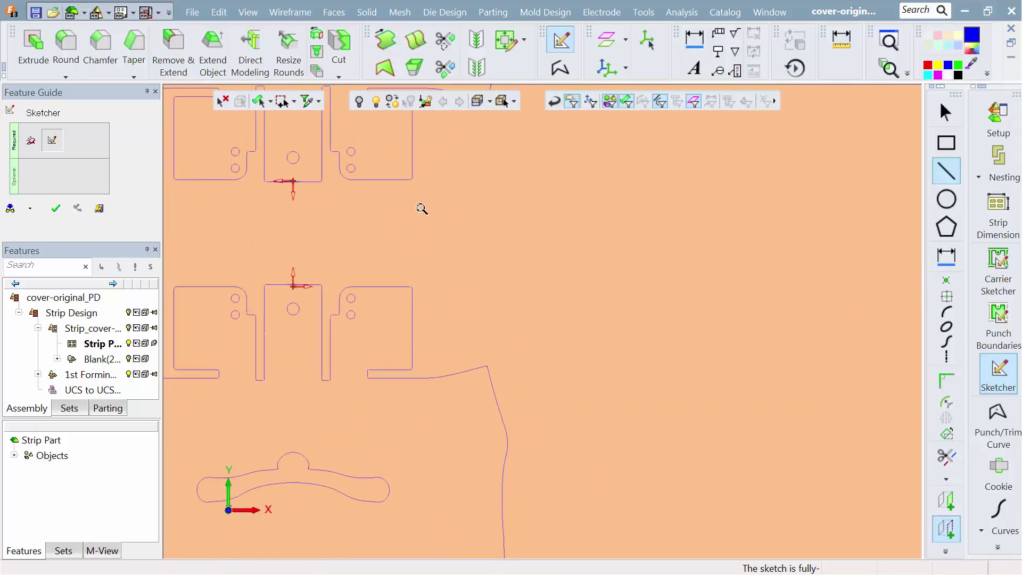
{"action": "left_click", "coordinate": [369, 180]}
{"action": "left_click", "coordinate": [355, 287]}
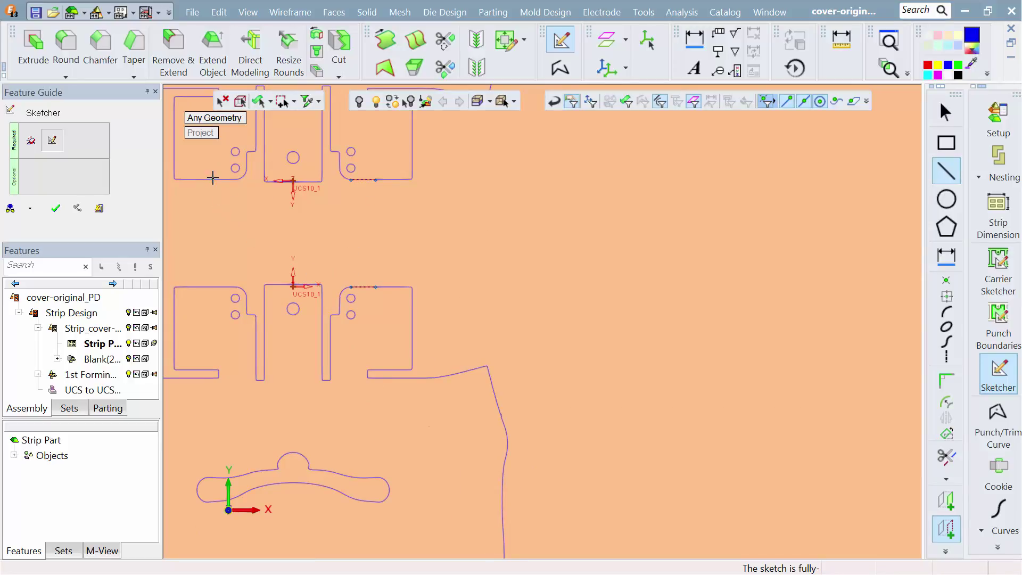
{"action": "left_click", "coordinate": [224, 180]}
{"action": "left_click", "coordinate": [229, 287]}
Sketch two narrow vertical rectangles bridging the referenced tab edges between the upper and lower blanks of the second pair.
{"action": "left_click", "coordinate": [940, 141]}
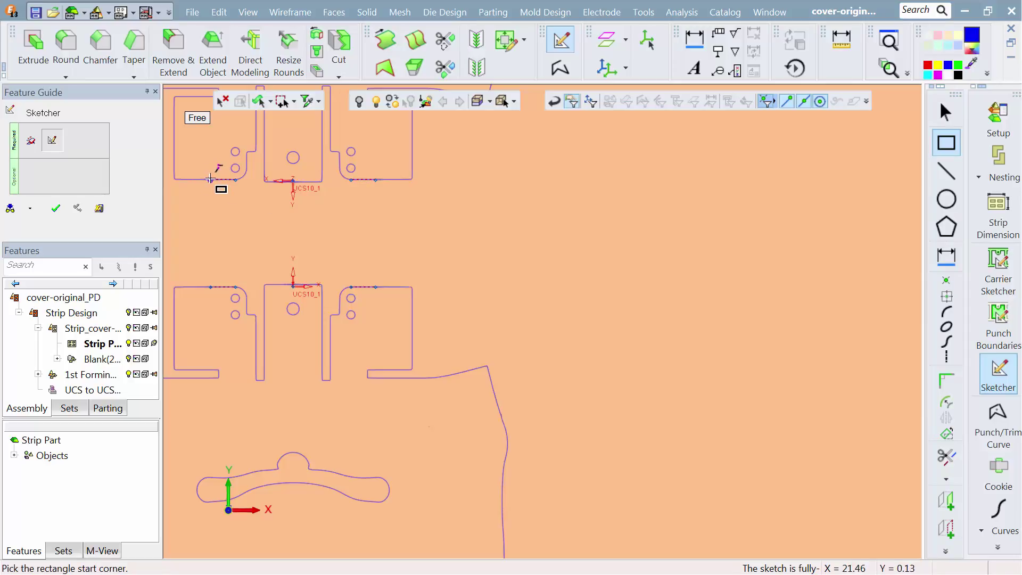
{"action": "left_click", "coordinate": [211, 180]}
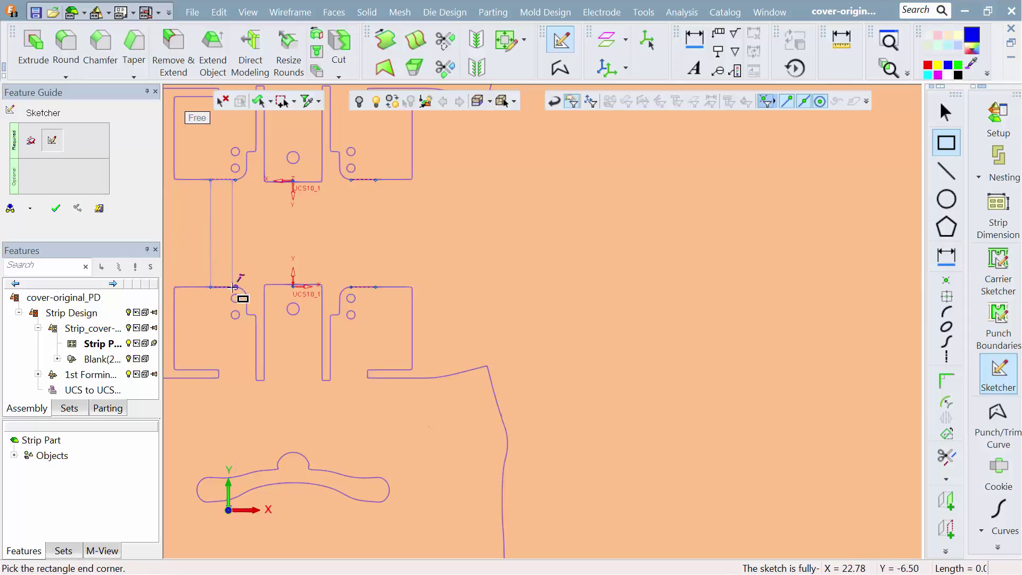
{"action": "left_click", "coordinate": [234, 287]}
{"action": "left_click", "coordinate": [351, 180]}
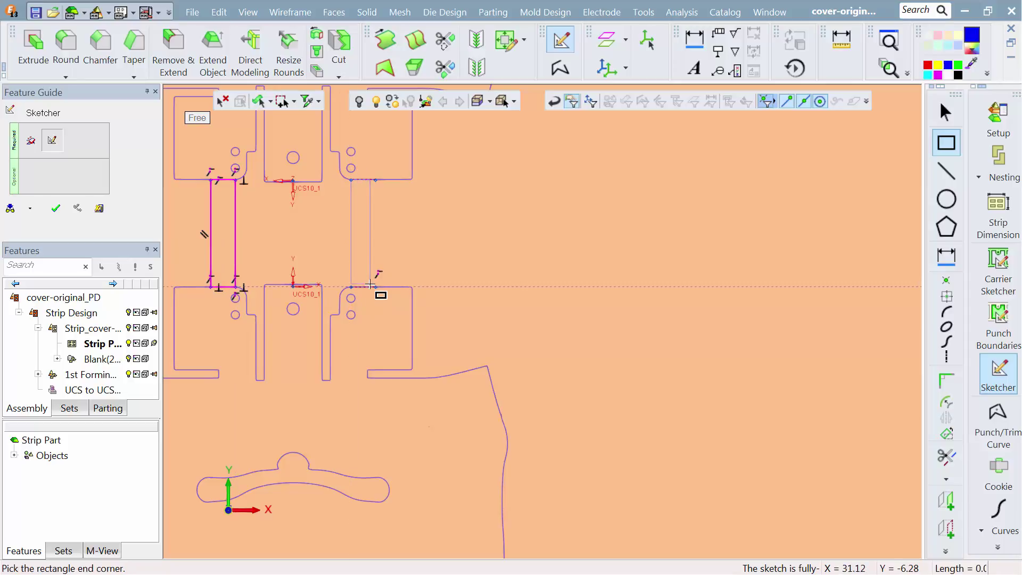
{"action": "left_click", "coordinate": [371, 287]}
Sketch a long horizontal rectangle, about 61 by 3.7, between the two blank rows, crossing both narrow rectangles.
{"action": "scroll", "coordinate": [504, 336], "scroll_direction": "down", "scroll_amount": 2}
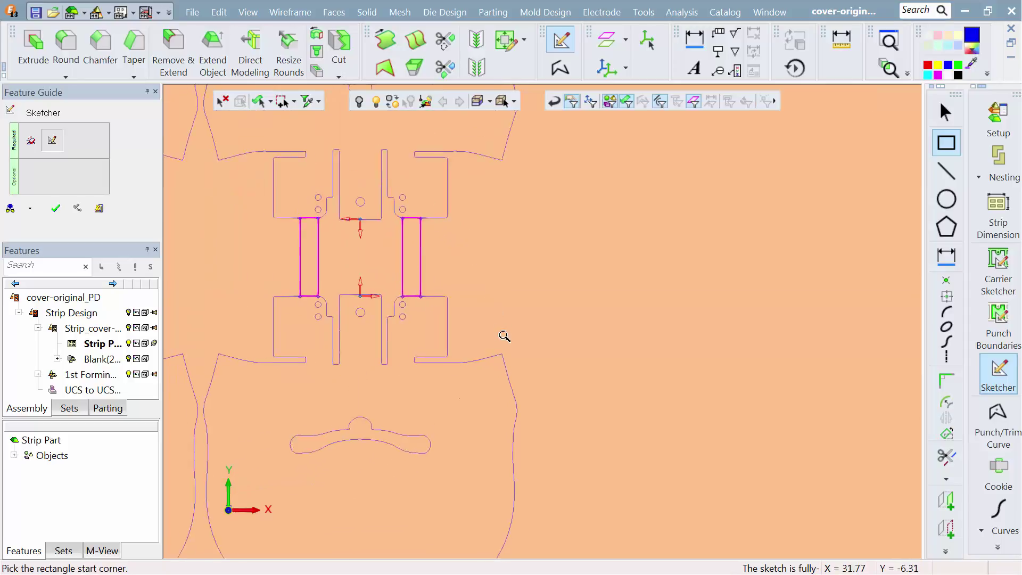
{"action": "right_click_drag", "start_coordinate": [504, 336], "coordinate": [530, 426], "text": "ctrl"}
{"action": "middle_click_drag", "start_coordinate": [540, 411], "coordinate": [639, 418], "text": "ctrl"}
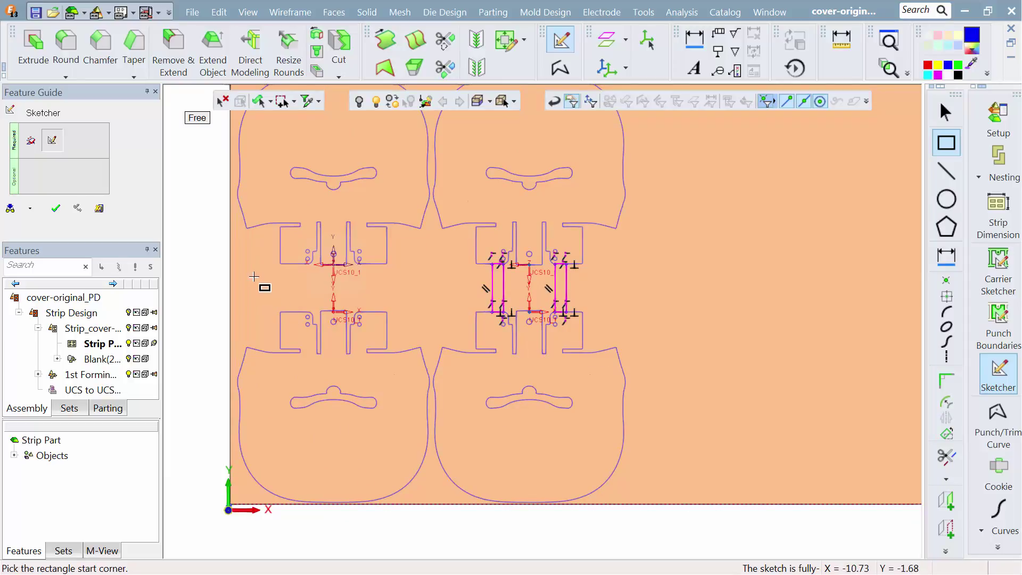
{"action": "left_click", "coordinate": [254, 273]}
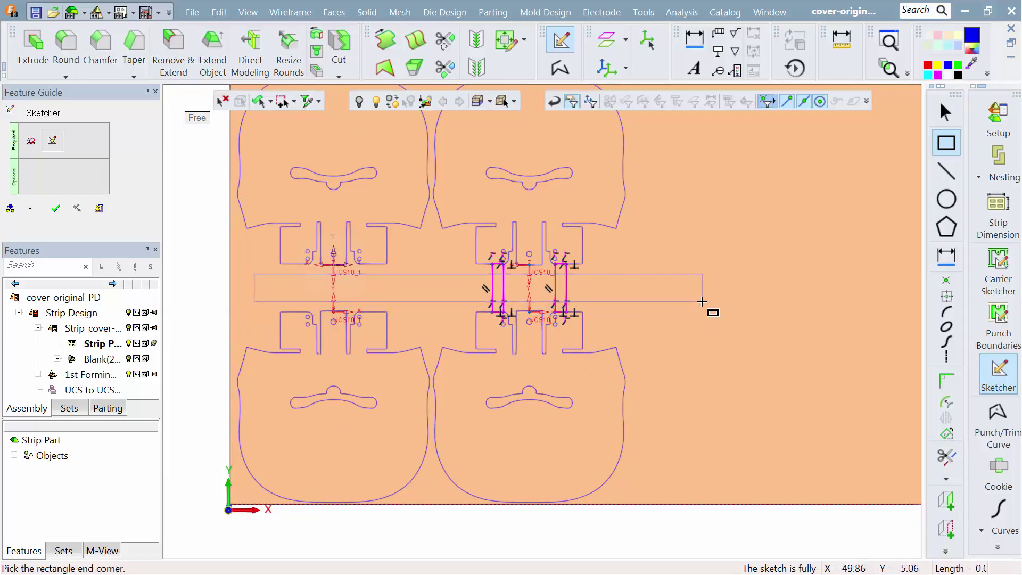
{"action": "left_click", "coordinate": [702, 301]}
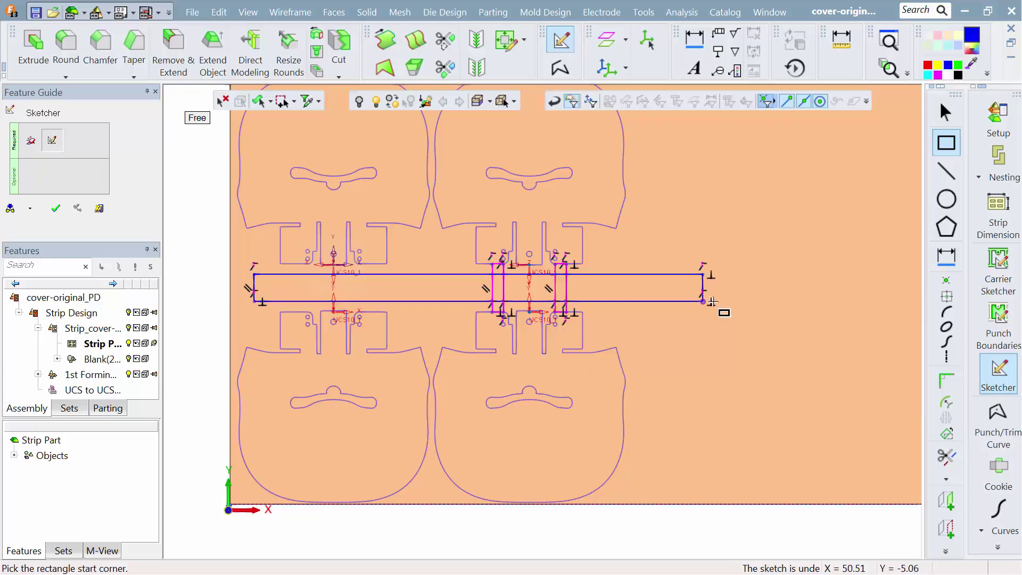
Dimension the long rectangle's upper edge 1 from the upper blank's UCS origin in the second pair.
{"action": "left_click", "coordinate": [946, 263]}
{"action": "scroll", "coordinate": [565, 315], "scroll_direction": "up", "scroll_amount": 4}
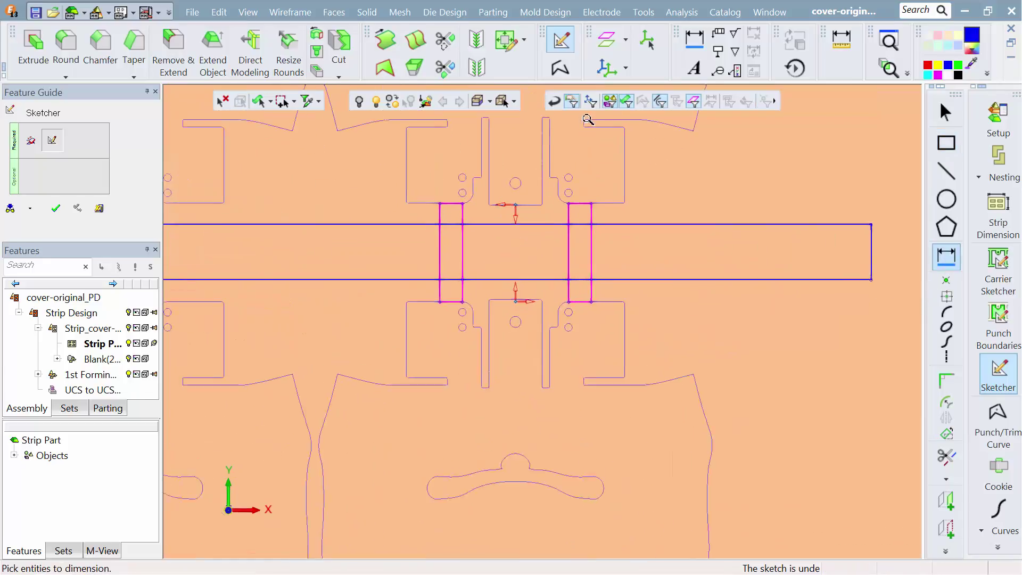
{"action": "left_click", "coordinate": [511, 185]}
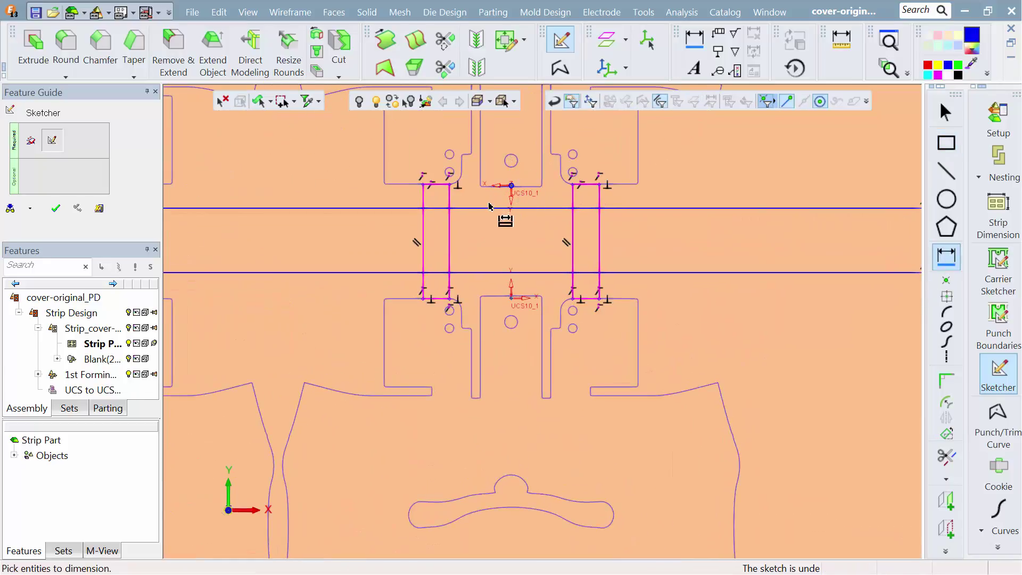
{"action": "left_click", "coordinate": [486, 208]}
{"action": "left_click", "coordinate": [476, 197]}
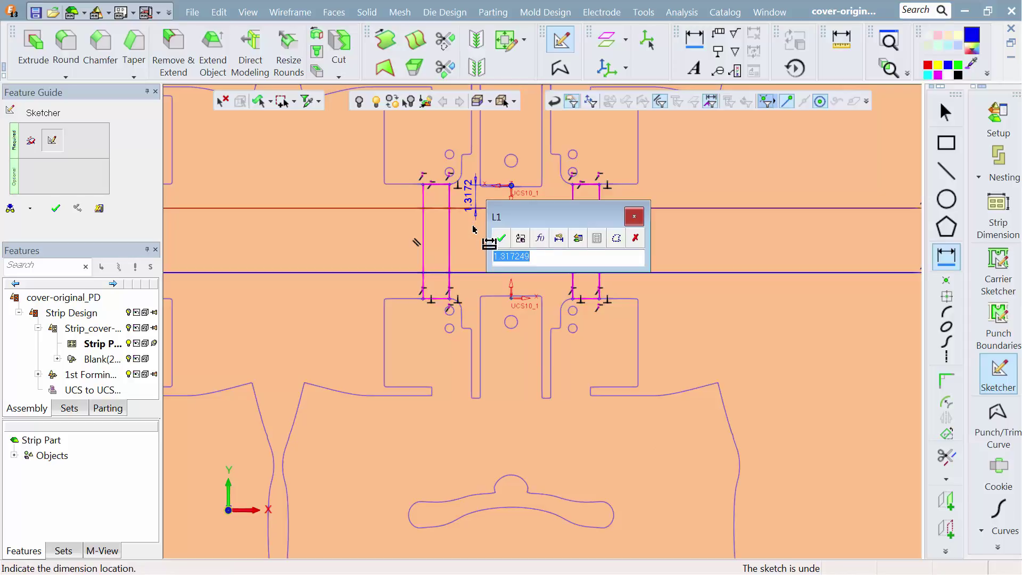
{"action": "type", "text": "1"}
{"action": "key", "text": "Return"}
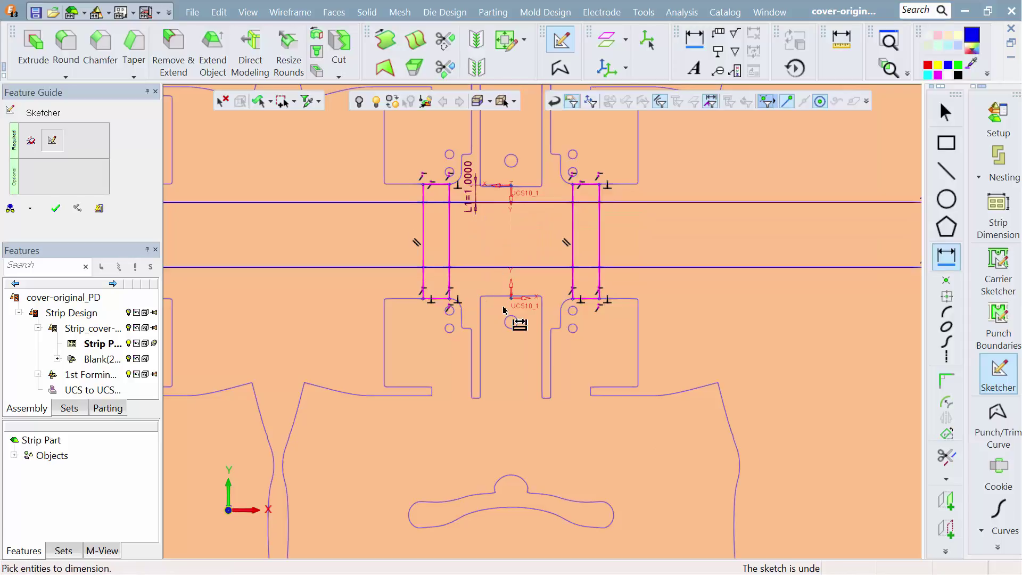
Dimension the long rectangle's lower edge 1 from the lower blank's UCS origin in the second pair.
{"action": "left_click", "coordinate": [505, 284]}
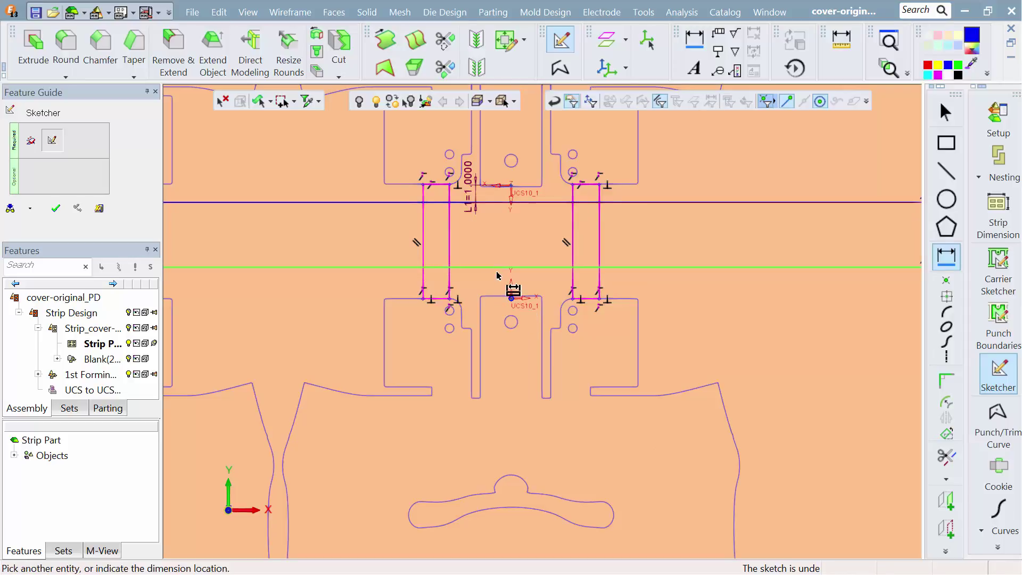
{"action": "left_click", "coordinate": [498, 283]}
{"action": "type", "text": "1"}
{"action": "key", "text": "Return"}
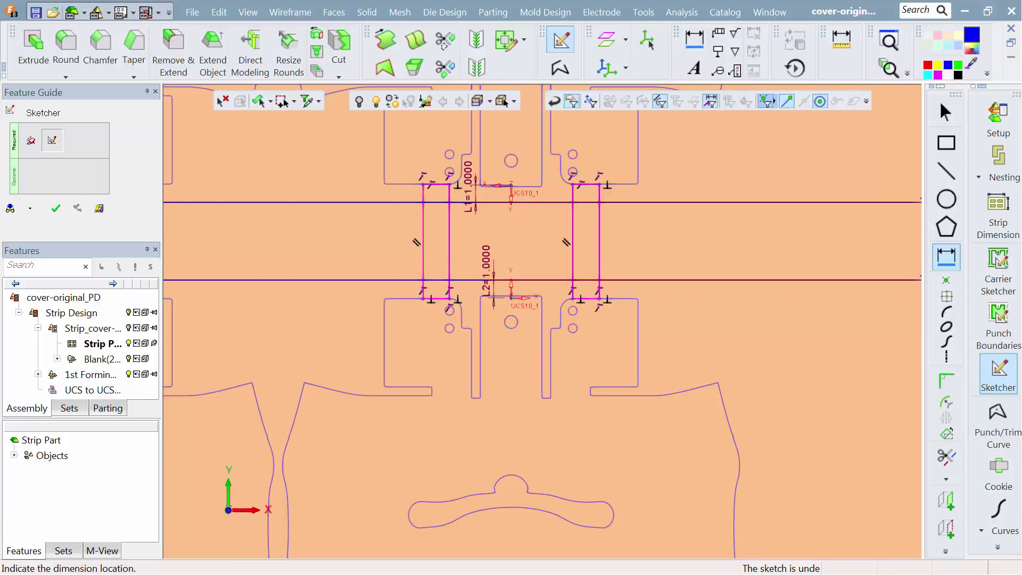
Sketch a circle about 2 in diameter inside the long rectangle, in line with the second pair's UCS origins.
{"action": "left_click", "coordinate": [946, 199]}
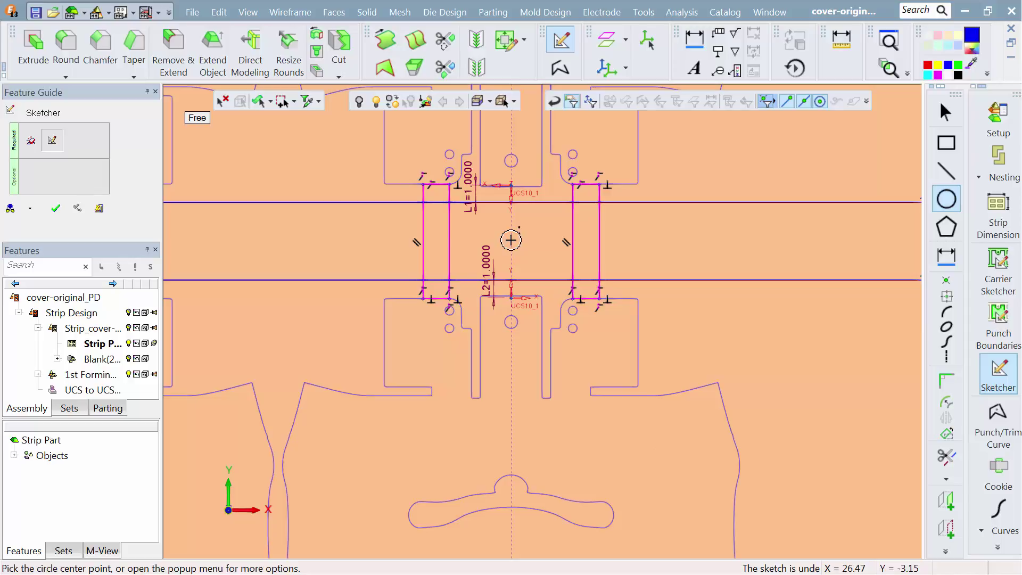
{"action": "left_click", "coordinate": [511, 240]}
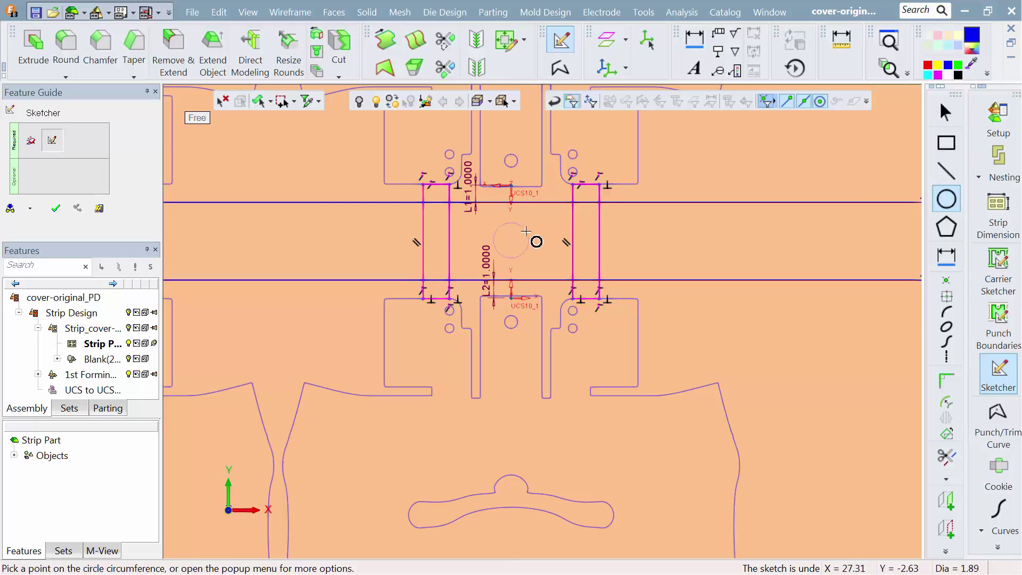
{"action": "left_click", "coordinate": [526, 232]}
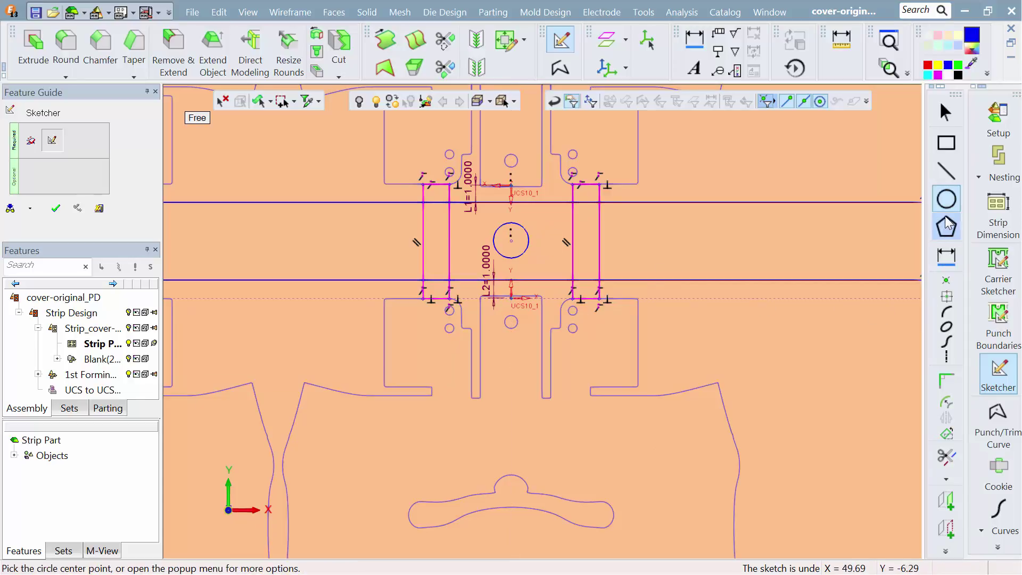
Dimension the circle's diameter and set it to 1.25.
{"action": "left_click", "coordinate": [947, 256]}
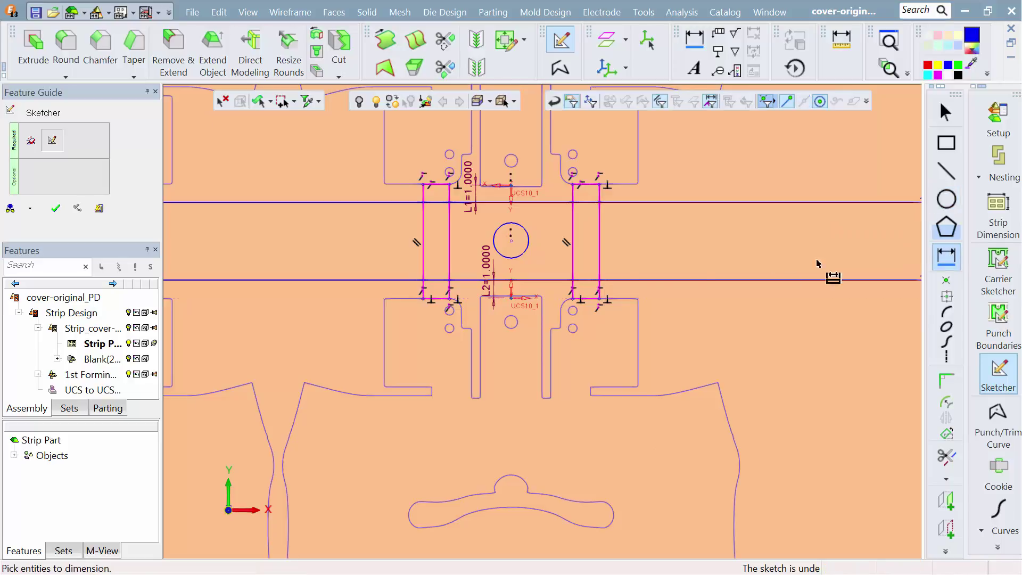
{"action": "left_click", "coordinate": [527, 246]}
{"action": "left_click", "coordinate": [652, 267]}
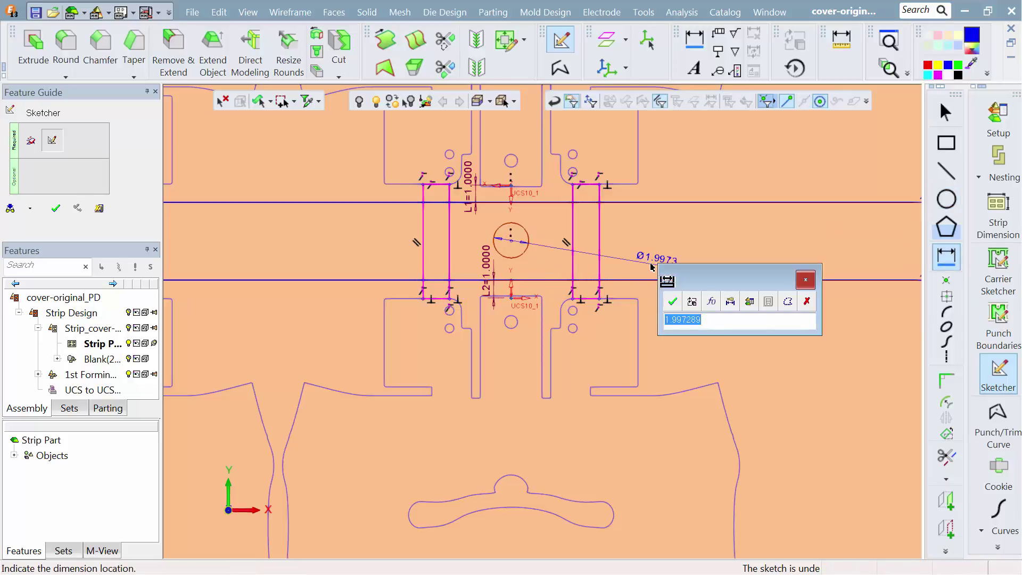
{"action": "type", "text": "1"}
{"action": "key", "text": "Return"}
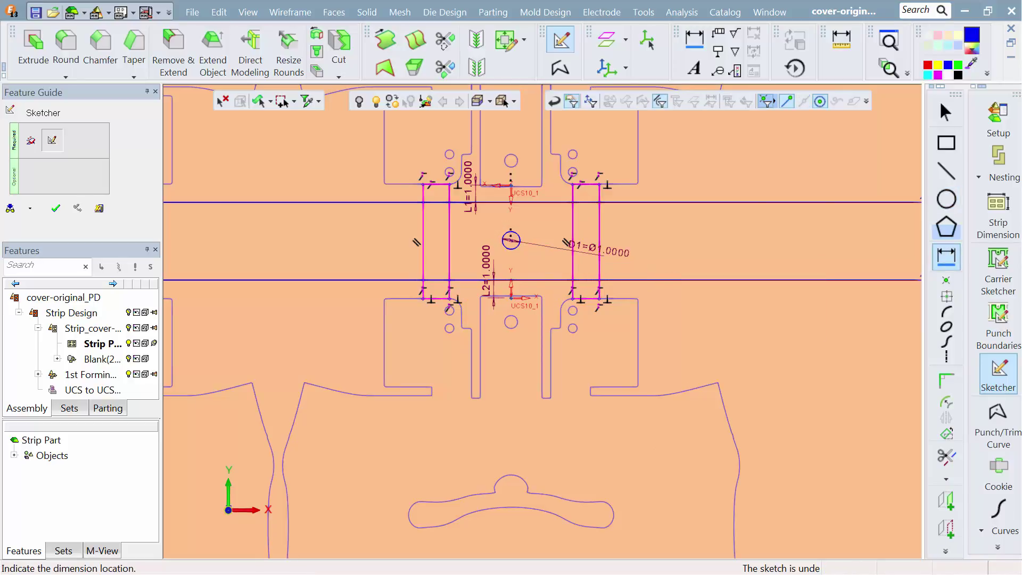
{"action": "left_click", "coordinate": [626, 257]}
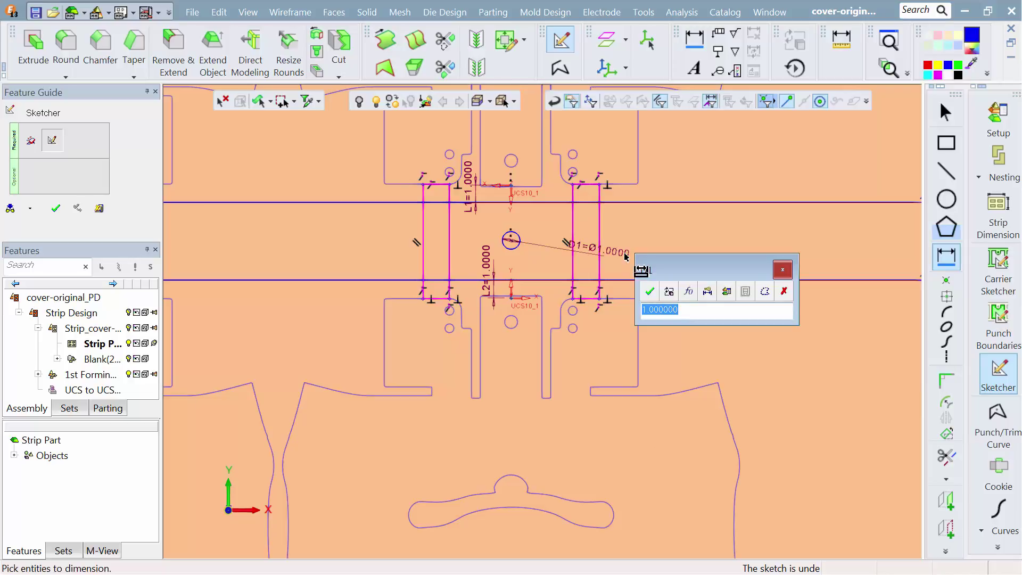
{"action": "type", "text": "1.25"}
{"action": "key", "text": "Return"}
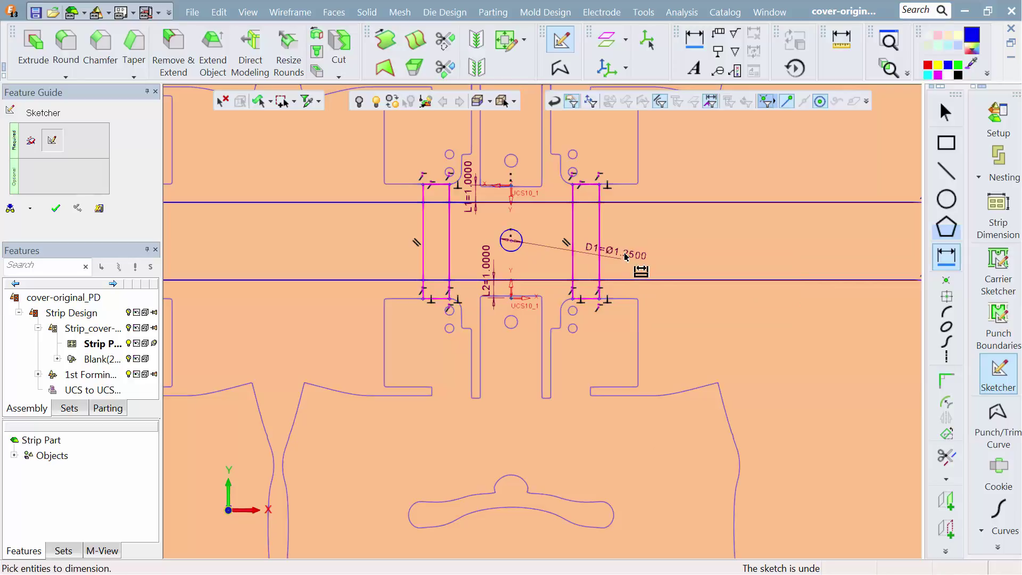
Dimension the circle's center 2.25 from the long rectangle's upper edge.
{"action": "left_click", "coordinate": [546, 204]}
{"action": "left_click", "coordinate": [518, 234]}
{"action": "left_click", "coordinate": [517, 268]}
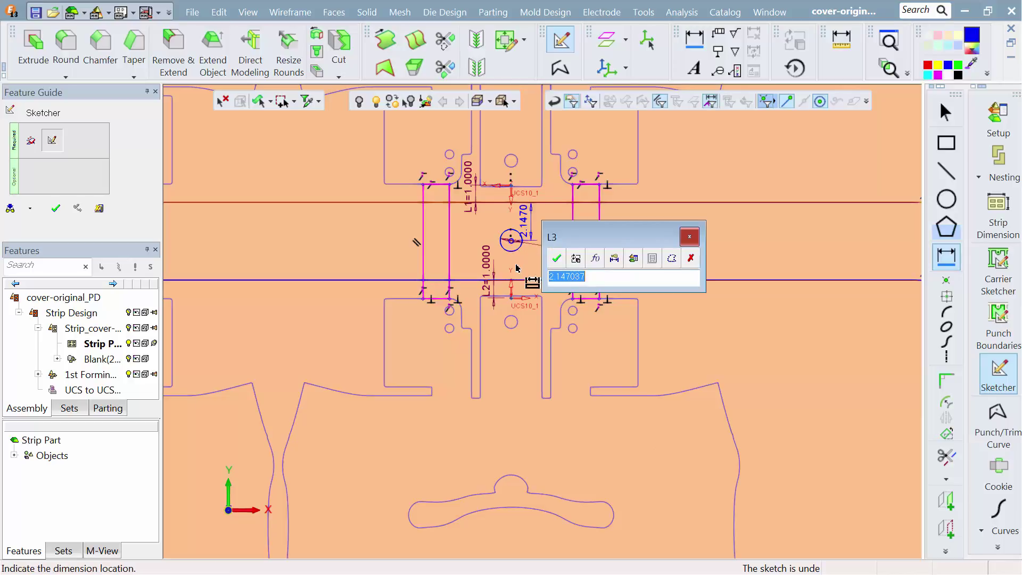
{"action": "type", "text": "2.25"}
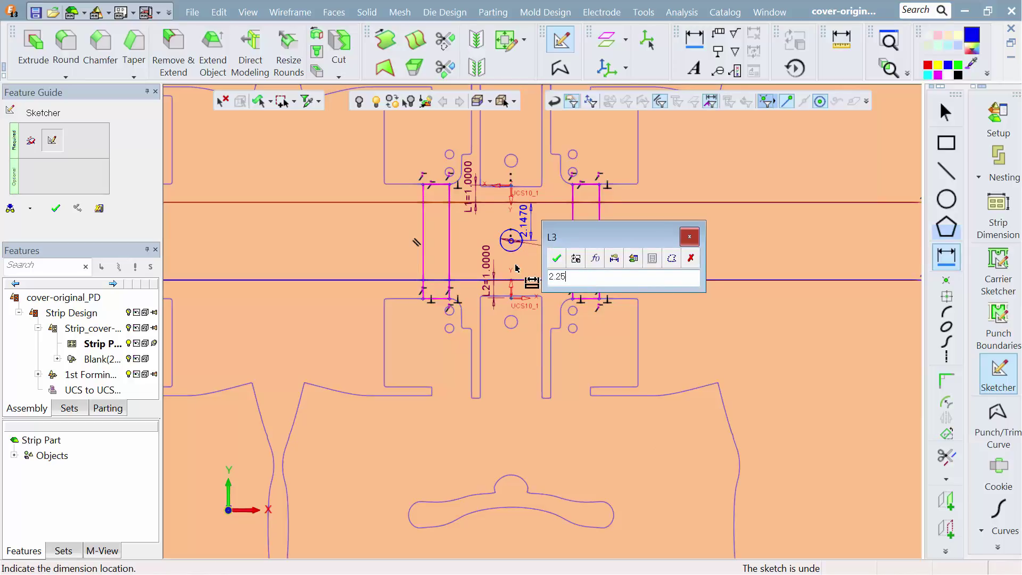
{"action": "key", "text": "Return"}
{"action": "right_click_drag", "start_coordinate": [518, 294], "coordinate": [508, 405], "text": "ctrl"}
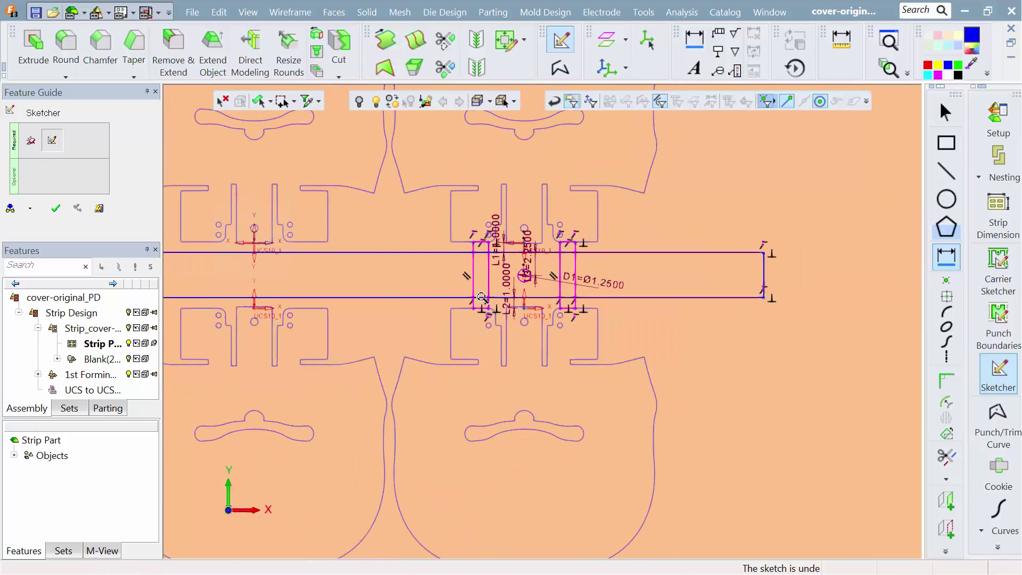
Reference the facing edges of the first pair's upper and lower blanks and sketch a narrow rectangle spanning the gap between them.
{"action": "right_click_drag", "start_coordinate": [483, 297], "coordinate": [486, 330], "text": "ctrl"}
{"action": "middle_click_drag", "start_coordinate": [437, 303], "coordinate": [630, 314]}
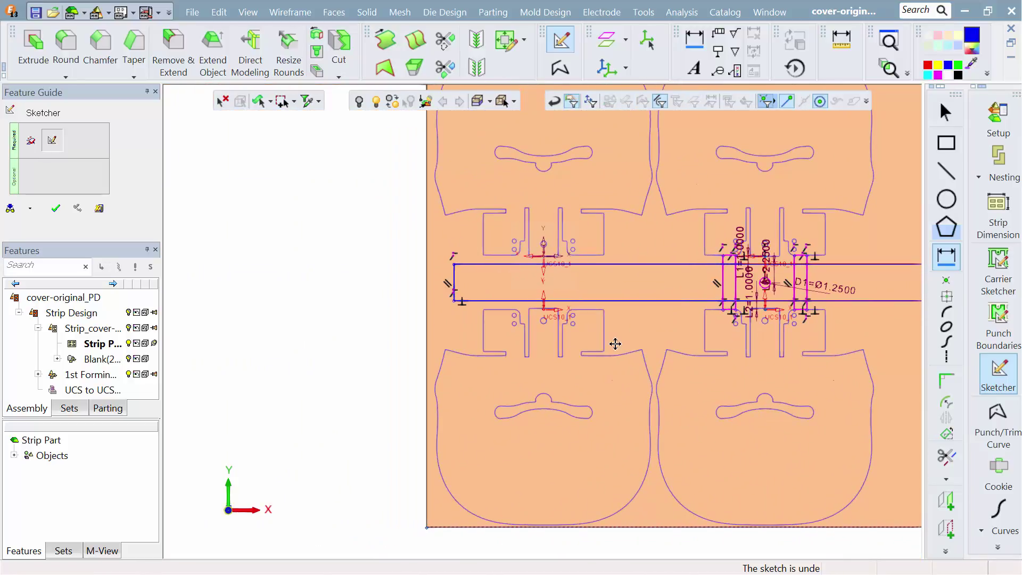
{"action": "right_click_drag", "start_coordinate": [615, 344], "coordinate": [630, 223], "text": "ctrl"}
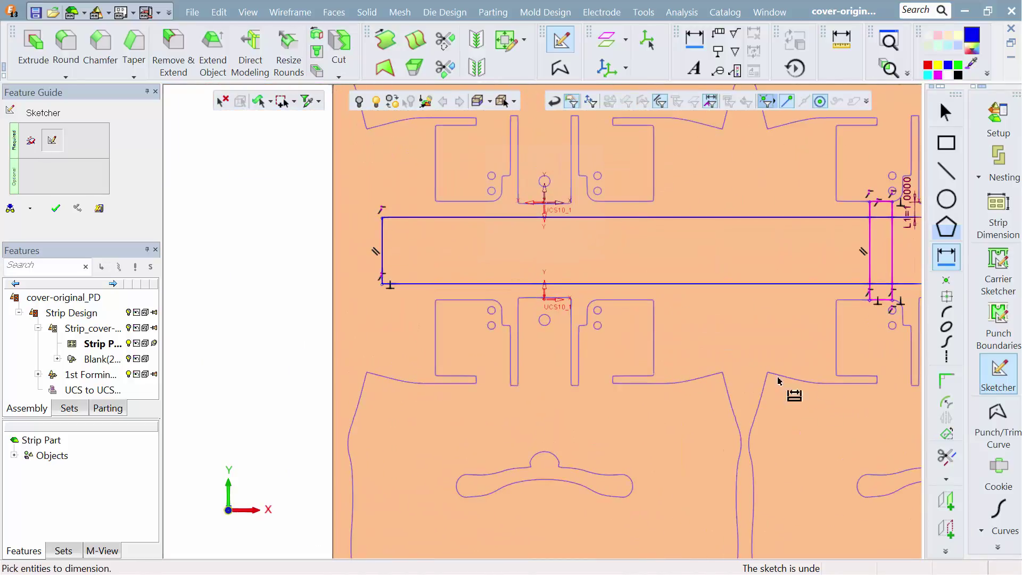
{"action": "left_click", "coordinate": [947, 528]}
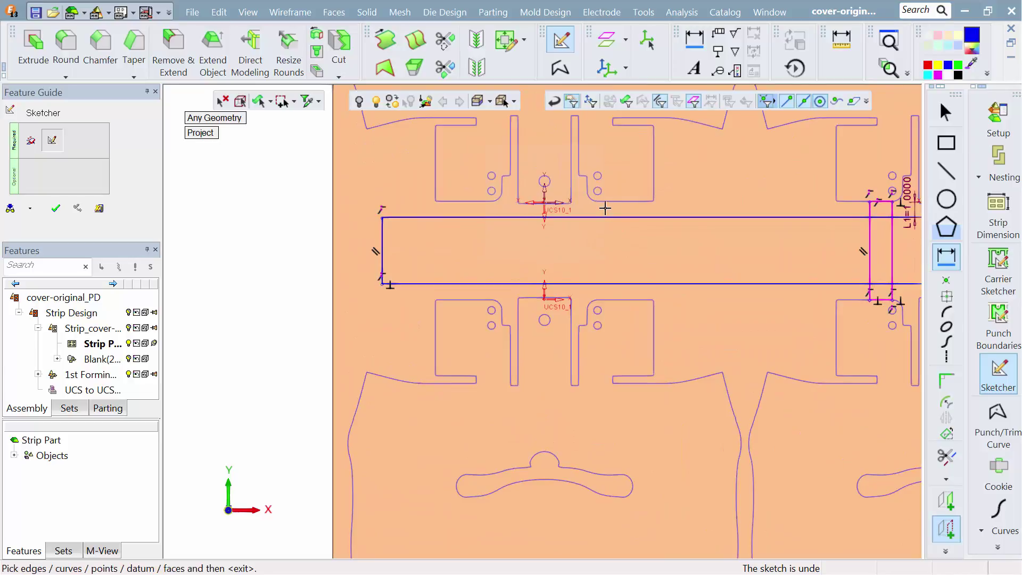
{"action": "left_click", "coordinate": [608, 202]}
{"action": "left_click", "coordinate": [612, 301]}
{"action": "left_click", "coordinate": [947, 142]}
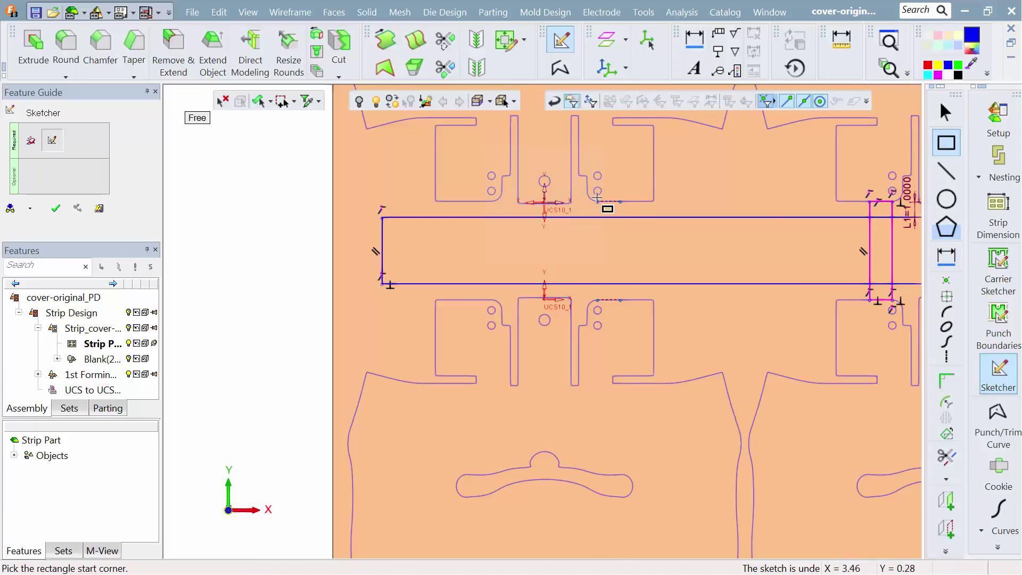
{"action": "left_click", "coordinate": [598, 202]}
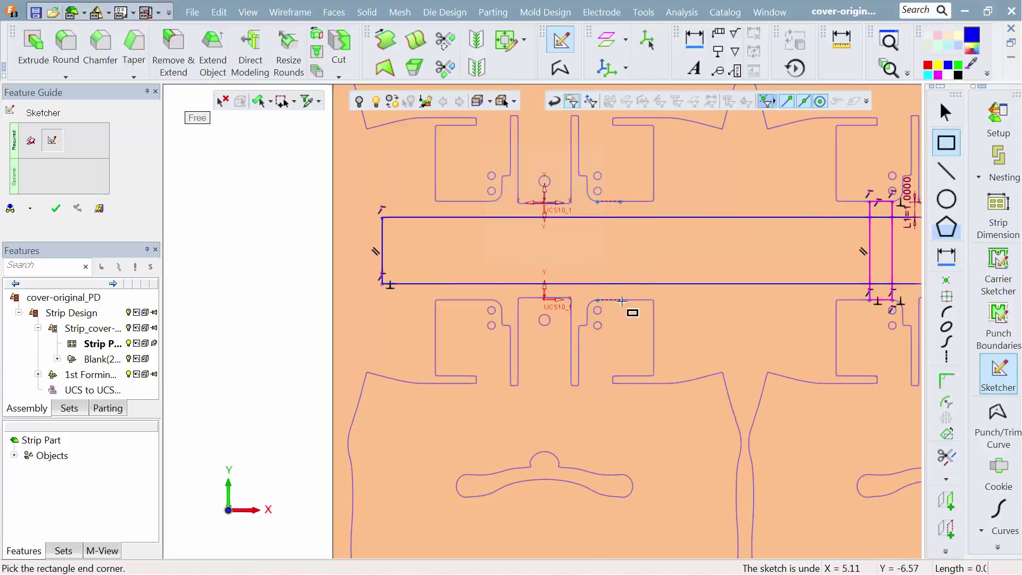
{"action": "left_click", "coordinate": [622, 300]}
Sketch a rectangle about 26.75 wide and 13.2 tall across the strip's upper edge, spanning from the first to the second UCS origin.
{"action": "scroll", "coordinate": [708, 351], "scroll_direction": "down", "scroll_amount": 3}
{"action": "middle_click_drag", "start_coordinate": [685, 335], "coordinate": [662, 394], "text": "ctrl"}
{"action": "right_click_drag", "start_coordinate": [673, 414], "coordinate": [673, 430], "text": "ctrl"}
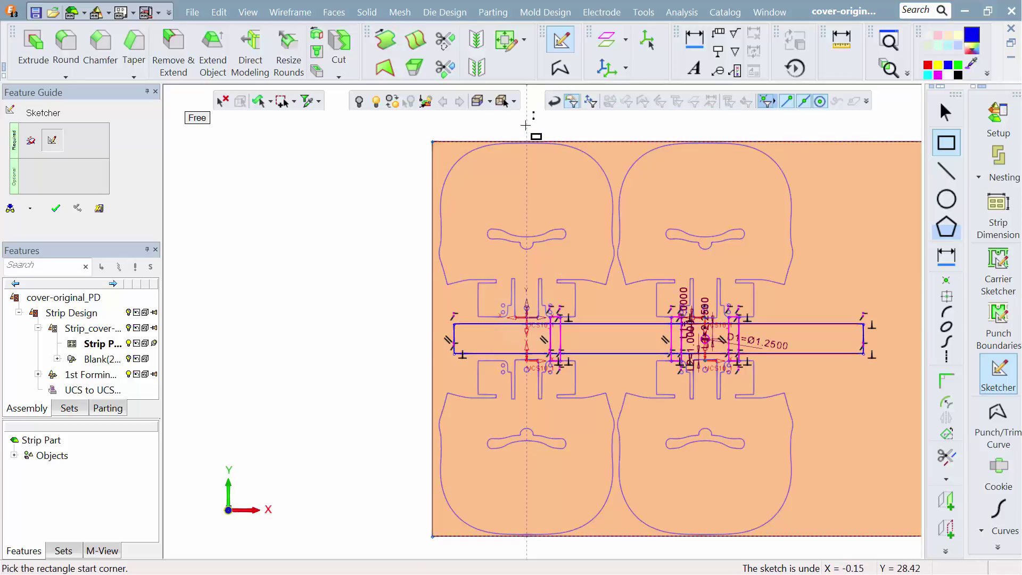
{"action": "left_click", "coordinate": [526, 125]}
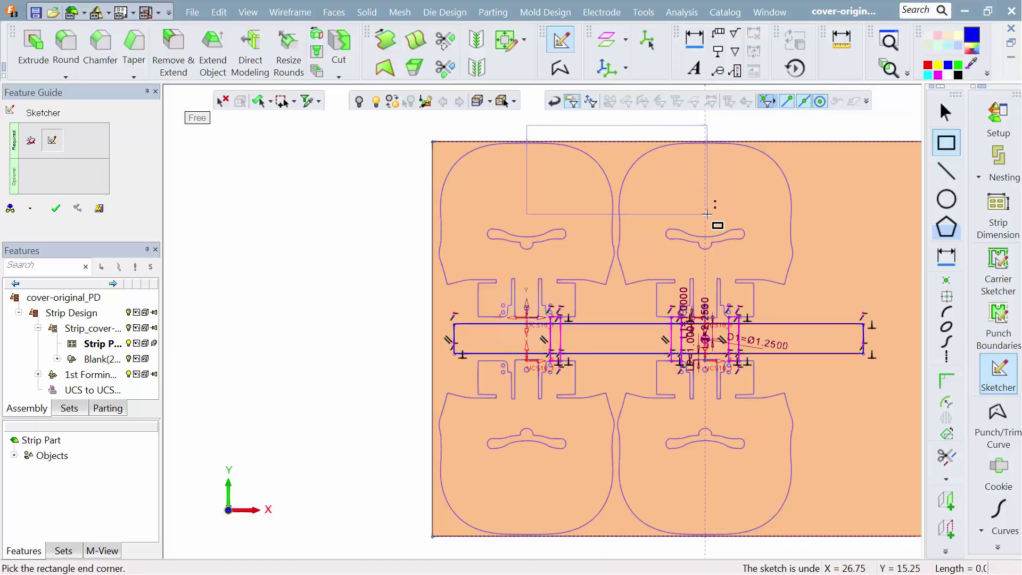
{"action": "left_click", "coordinate": [706, 214]}
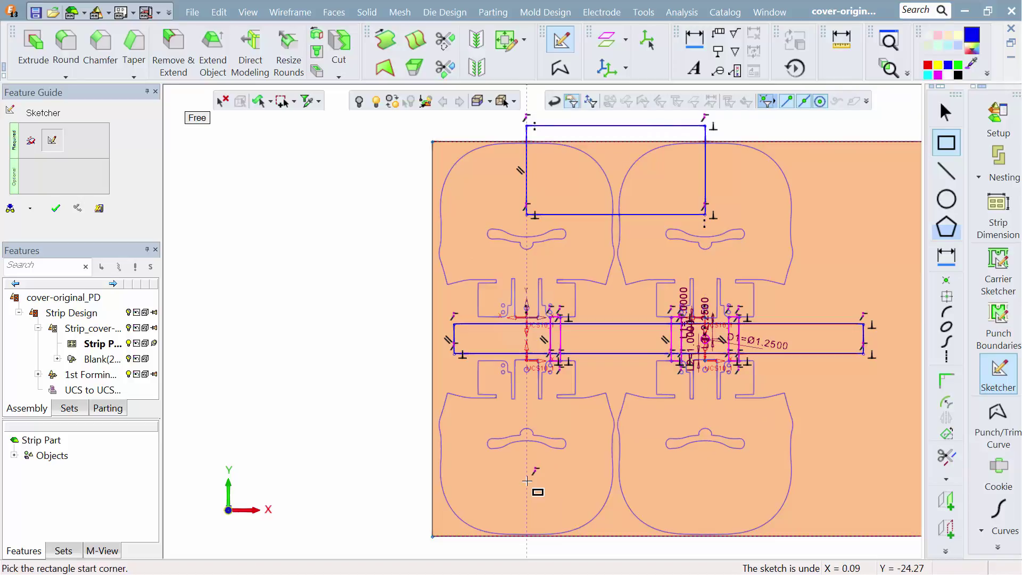
Sketch a rectangle about 26.75 wide and 11 tall across the strip's lower edge, aligned with the first and second UCS origins.
{"action": "left_click", "coordinate": [527, 481]}
{"action": "scroll", "coordinate": [628, 456], "scroll_direction": "down", "scroll_amount": 1}
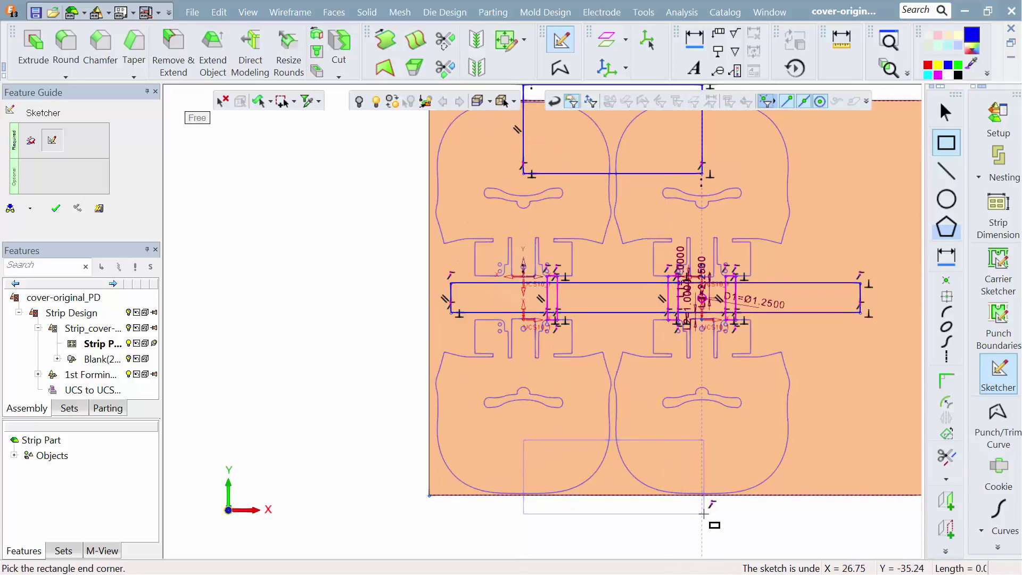
{"action": "left_click", "coordinate": [704, 516]}
Dimension the lower rectangle's bottom edge 1.5 beyond the strip's lower edge.
{"action": "left_click", "coordinate": [947, 257]}
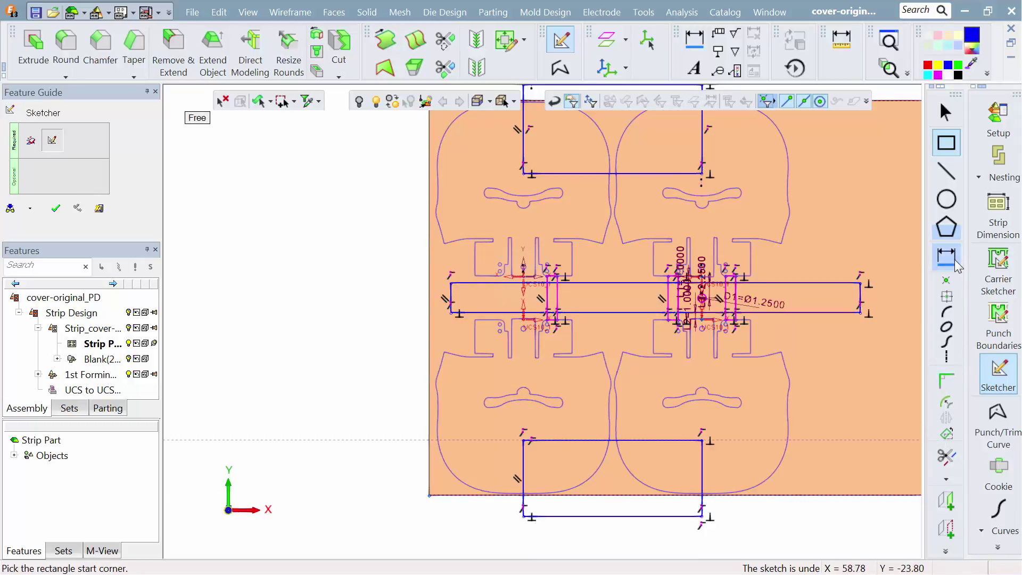
{"action": "left_click", "coordinate": [640, 515]}
{"action": "left_click", "coordinate": [628, 511]}
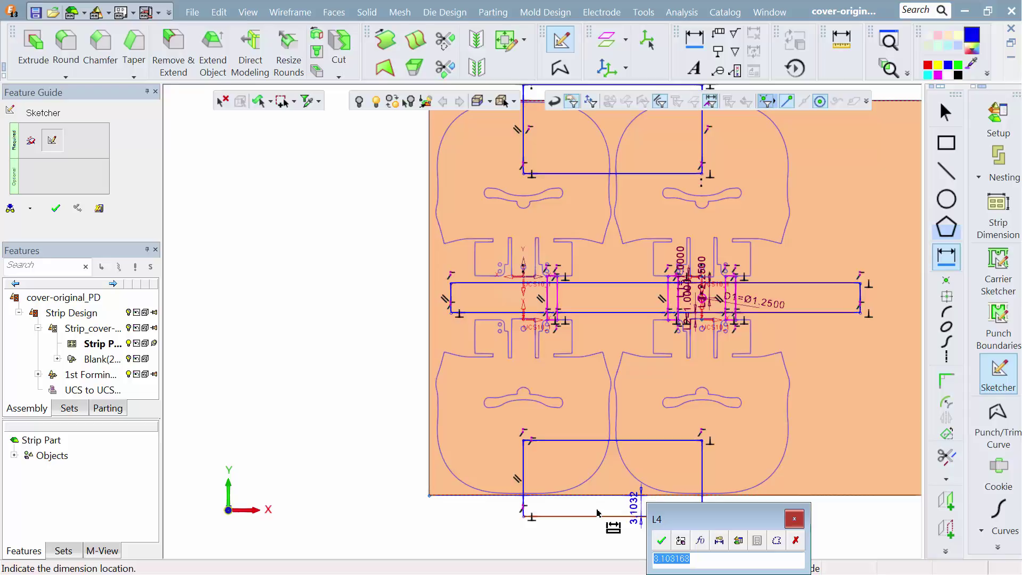
{"action": "type", "text": "1.5"}
{"action": "key", "text": "Return"}
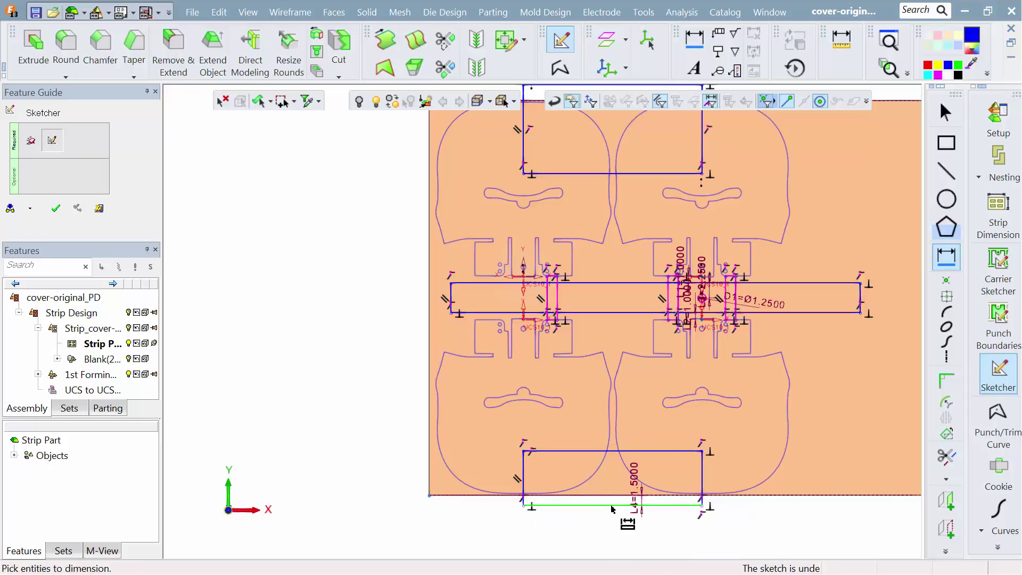
Dimension the upper rectangle's top edge 1.5 beyond the strip's upper edge.
{"action": "middle_click_drag", "start_coordinate": [586, 278], "coordinate": [561, 386]}
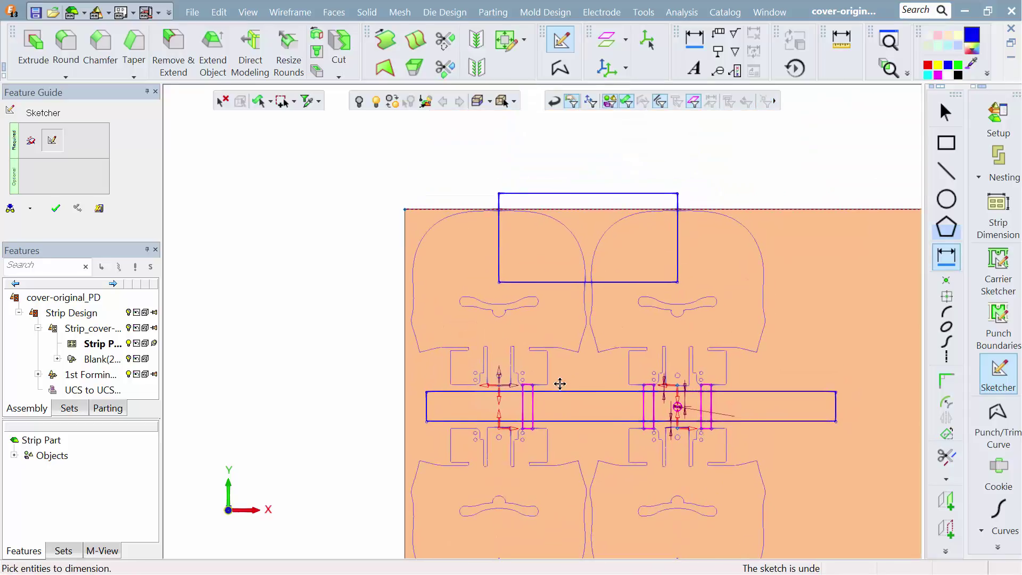
{"action": "left_click", "coordinate": [561, 198]}
{"action": "left_click", "coordinate": [561, 200]}
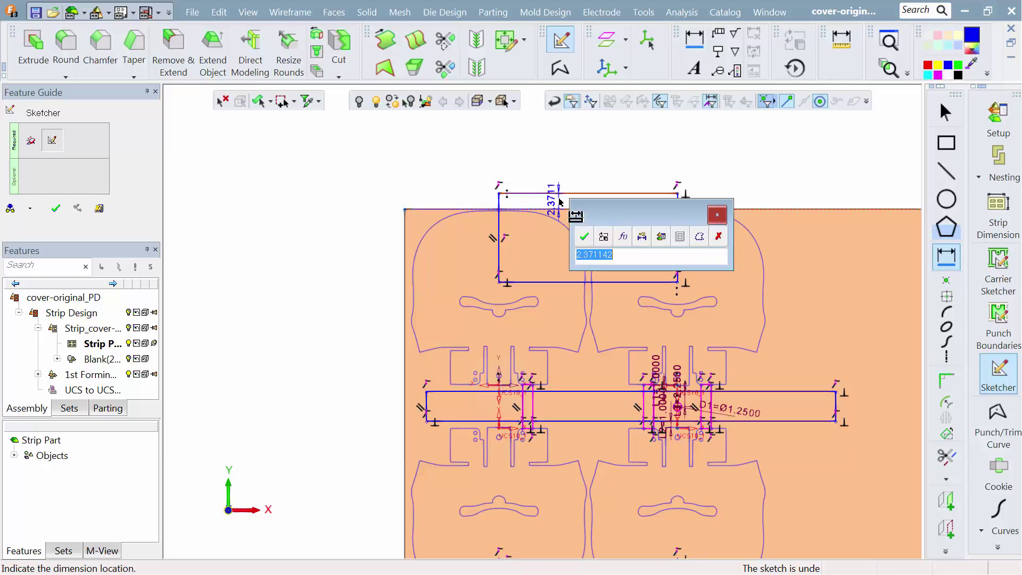
{"action": "type", "text": "1.5"}
{"action": "key", "text": "Return"}
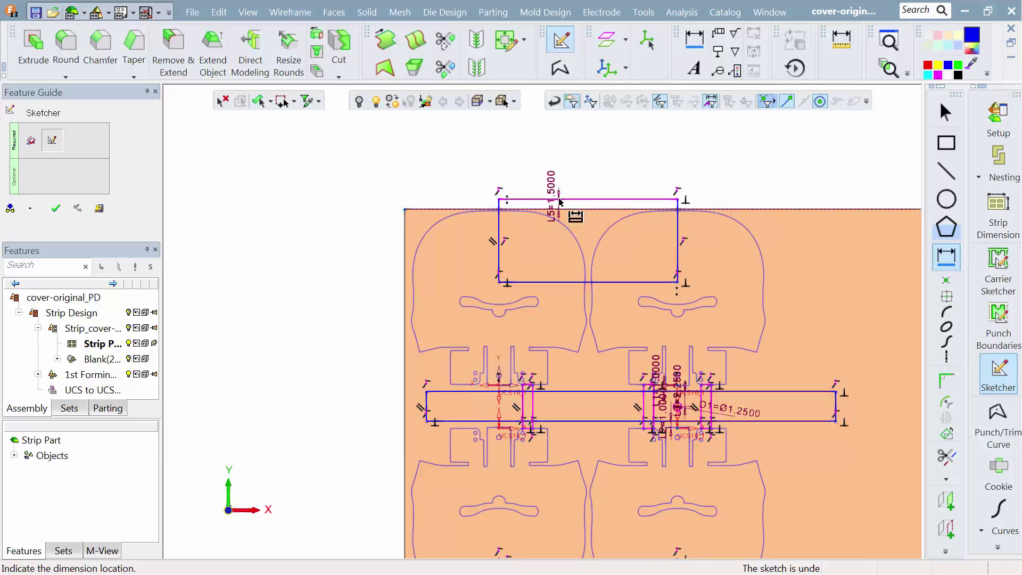
Dimension the upper rectangle's height and set it to 12.
{"action": "left_click", "coordinate": [731, 249]}
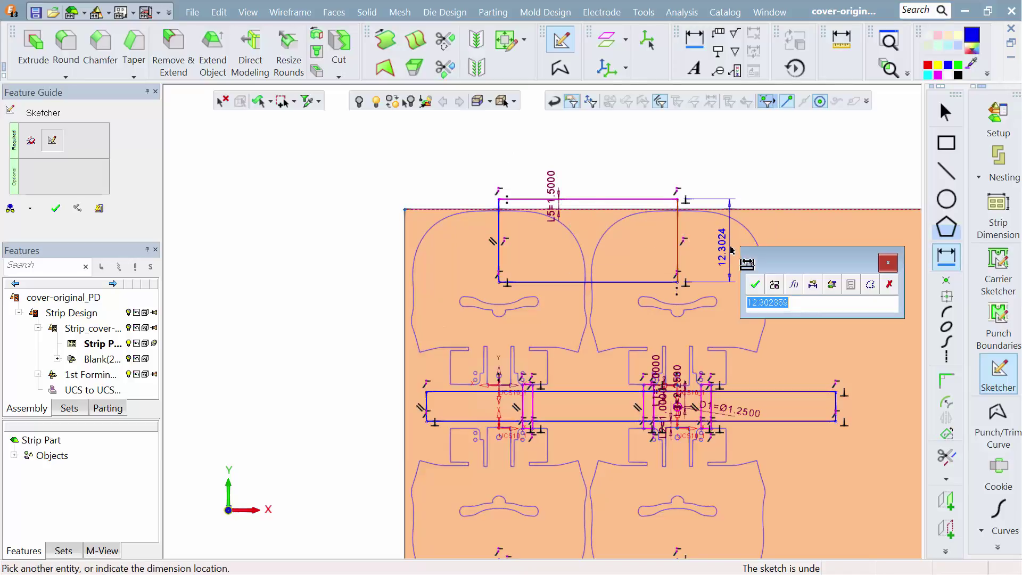
{"action": "type", "text": "12"}
{"action": "key", "text": "Return"}
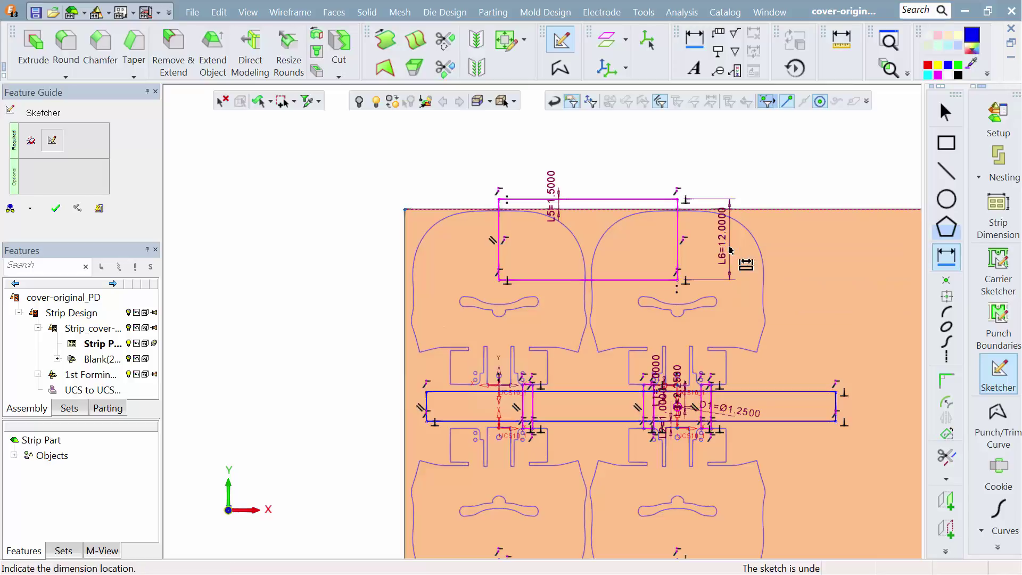
Dimension the lower rectangle's height and set it to 12.
{"action": "middle_click_drag", "start_coordinate": [605, 339], "coordinate": [629, 181], "text": "ctrl"}
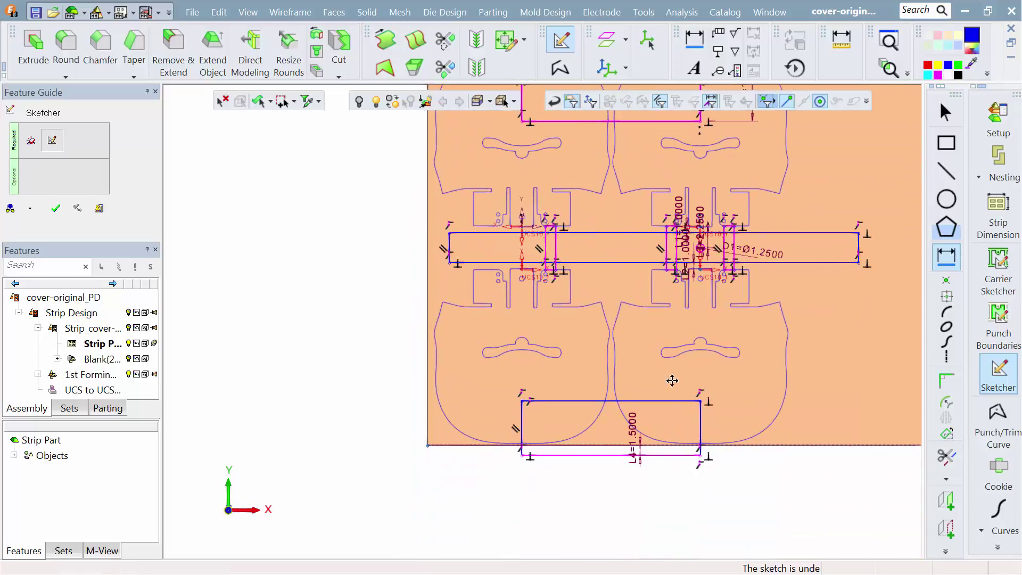
{"action": "left_click", "coordinate": [700, 434]}
{"action": "left_click", "coordinate": [716, 431]}
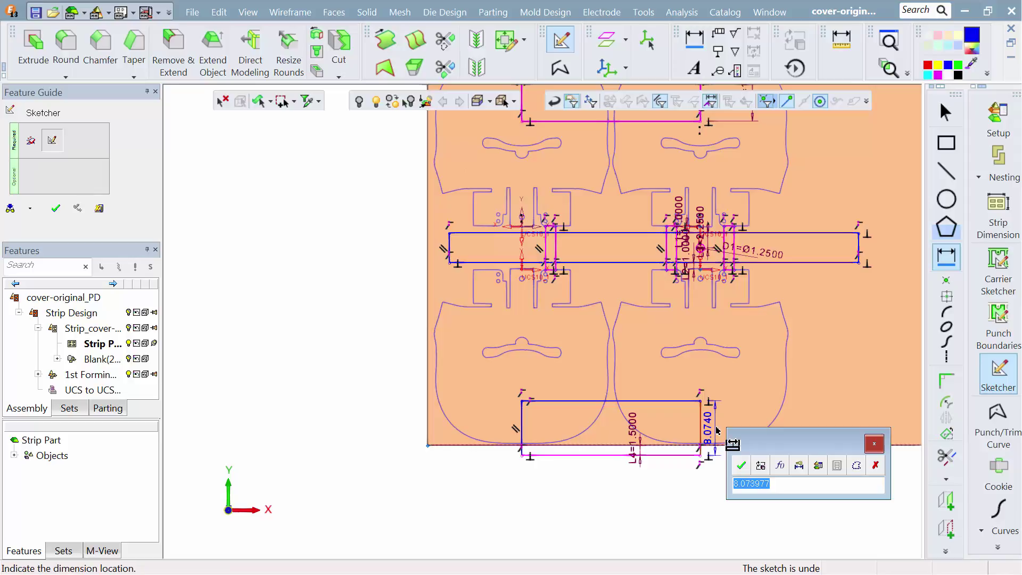
{"action": "type", "text": "12"}
{"action": "key", "text": "Return"}
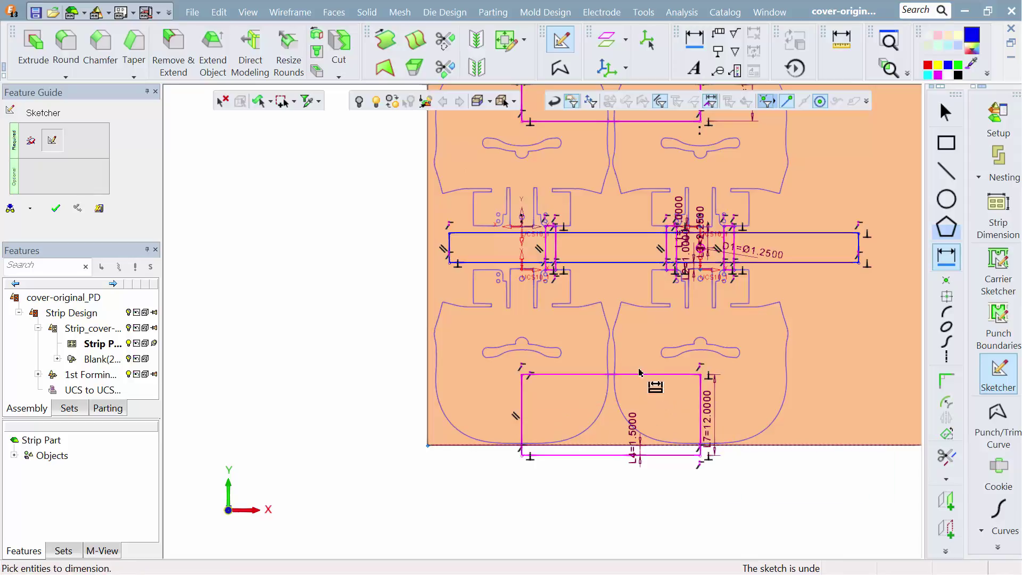
Reference the adjacent inner corner points of the first two lower blanks and connect them with a line.
{"action": "scroll", "coordinate": [628, 235], "scroll_direction": "up", "scroll_amount": 4}
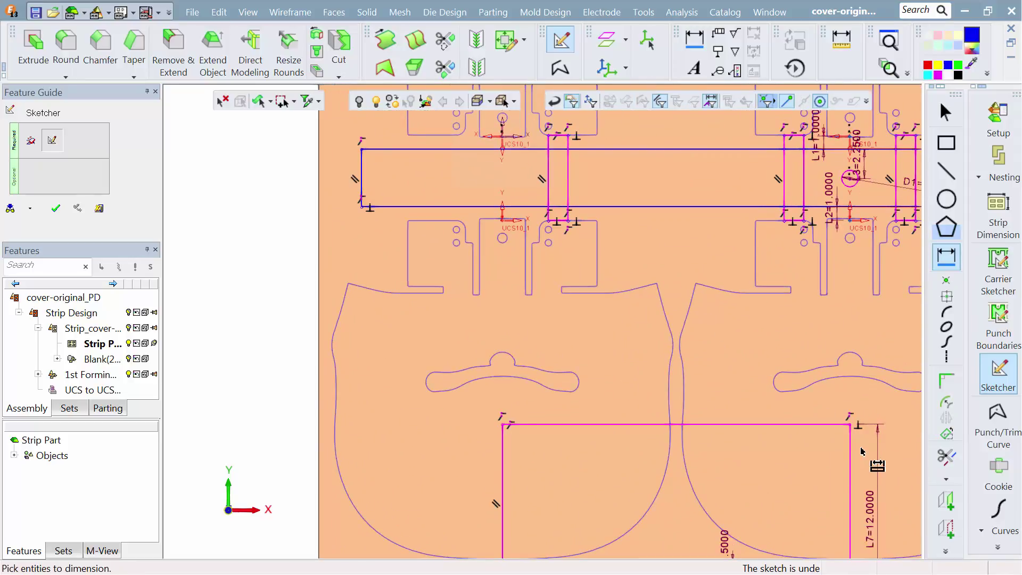
{"action": "left_click", "coordinate": [940, 526]}
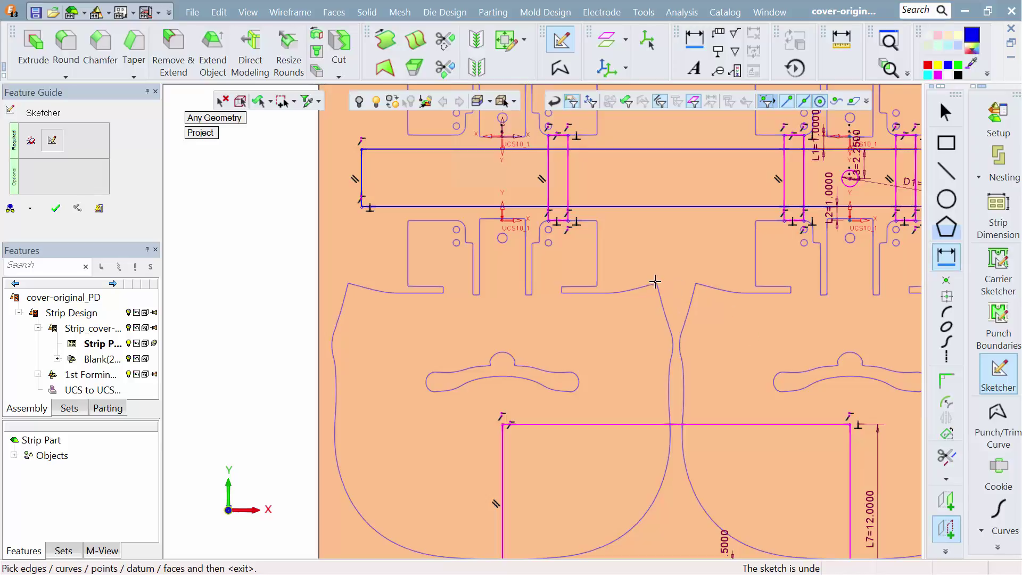
{"action": "left_click", "coordinate": [657, 285]}
{"action": "left_click", "coordinate": [947, 172]}
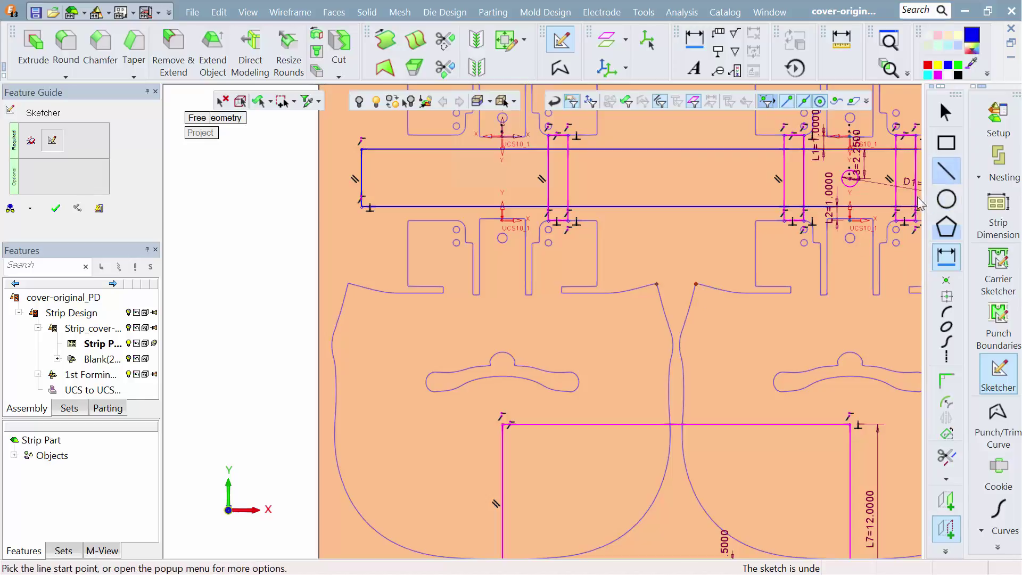
{"action": "left_click", "coordinate": [695, 283]}
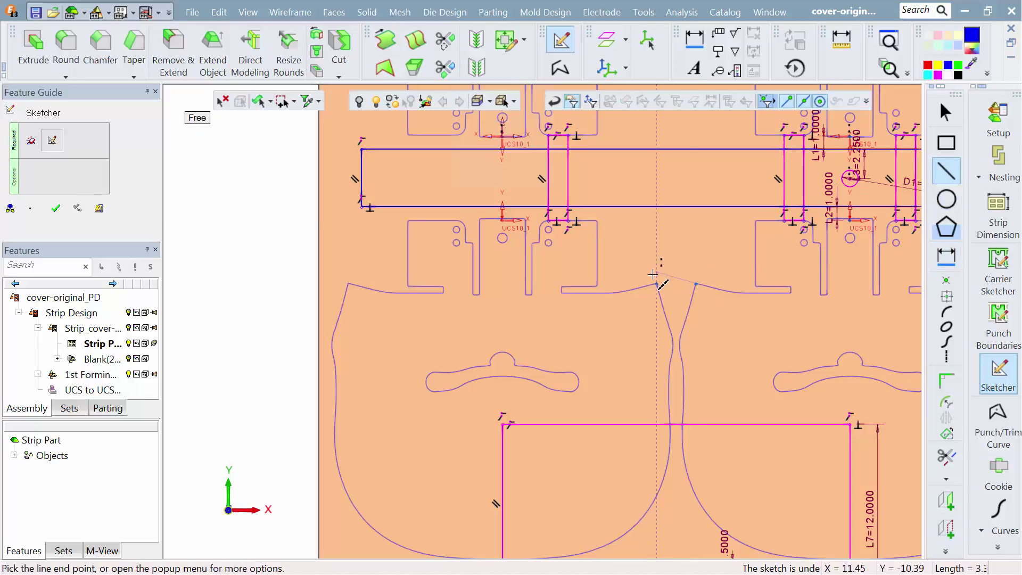
{"action": "left_click", "coordinate": [657, 284]}
{"action": "right_click_drag", "start_coordinate": [652, 248], "coordinate": [659, 377], "text": "ctrl"}
{"action": "middle_click", "coordinate": [625, 247]}
Reference the adjacent inner corner points of the first two upper blanks and join them with a line.
{"action": "middle_click_drag", "start_coordinate": [621, 213], "coordinate": [605, 351], "text": "ctrl"}
{"action": "scroll", "coordinate": [605, 351], "scroll_direction": "up", "scroll_amount": 3}
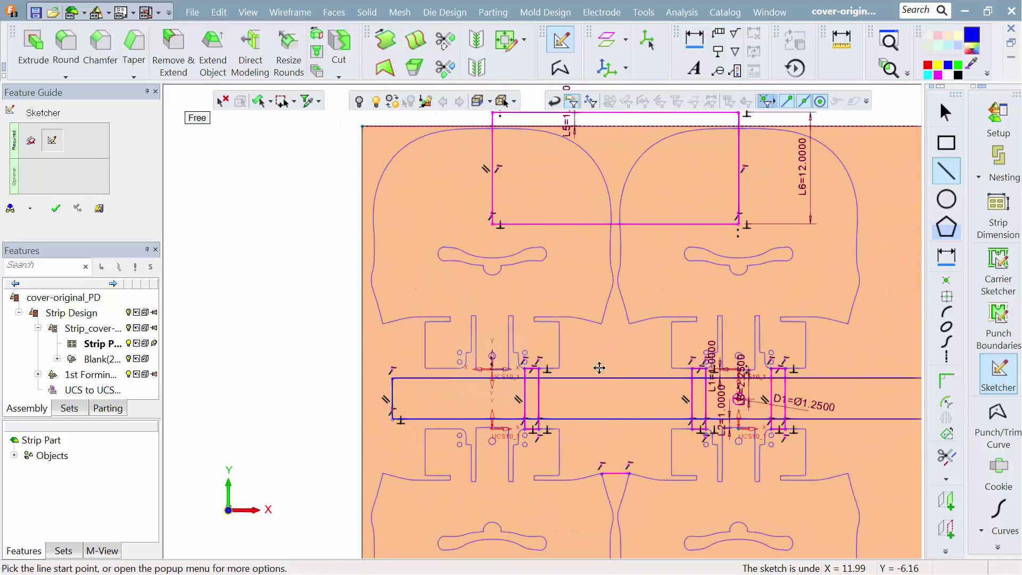
{"action": "left_click", "coordinate": [946, 528]}
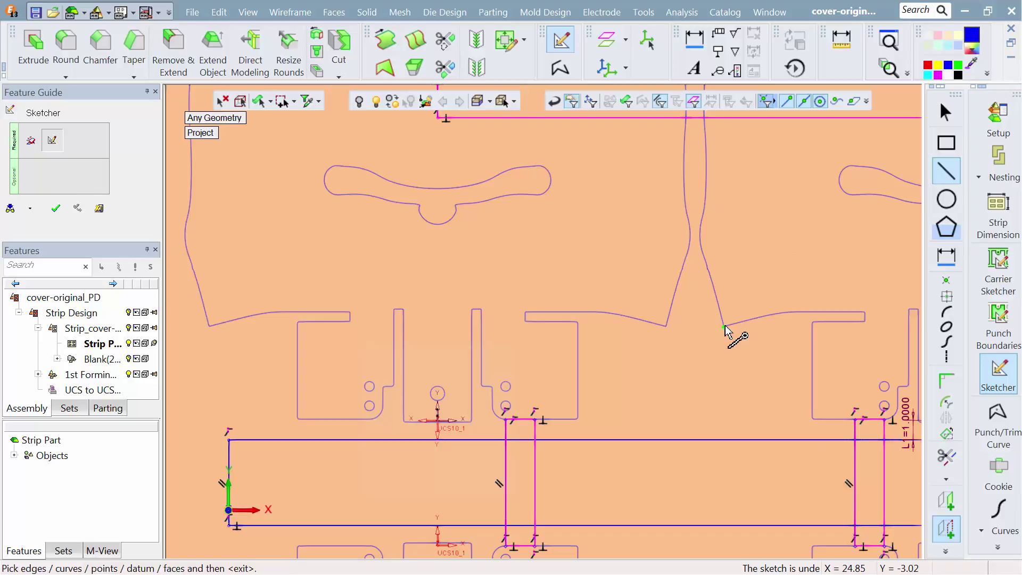
{"action": "left_click", "coordinate": [724, 327]}
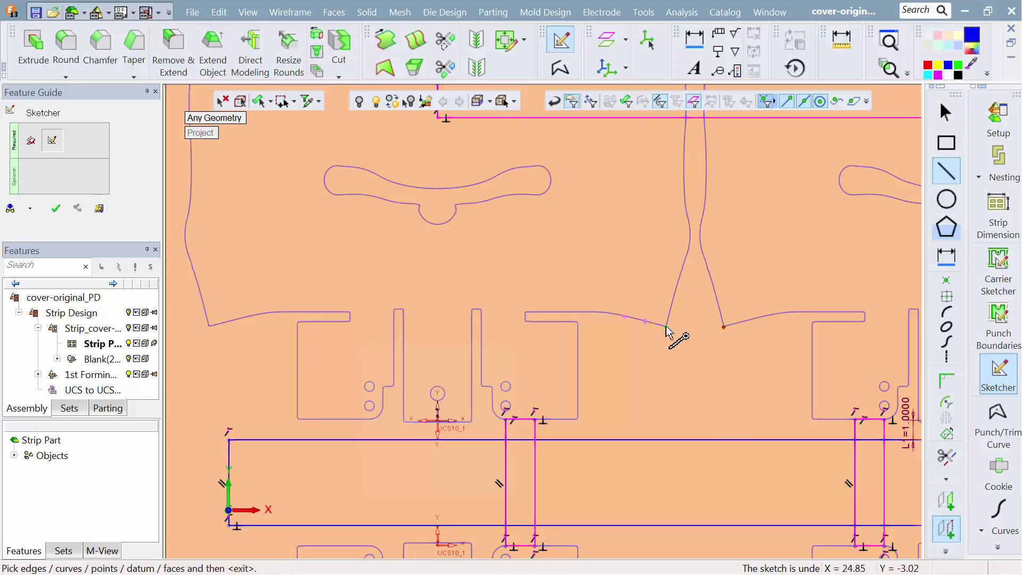
{"action": "middle_click", "coordinate": [716, 370]}
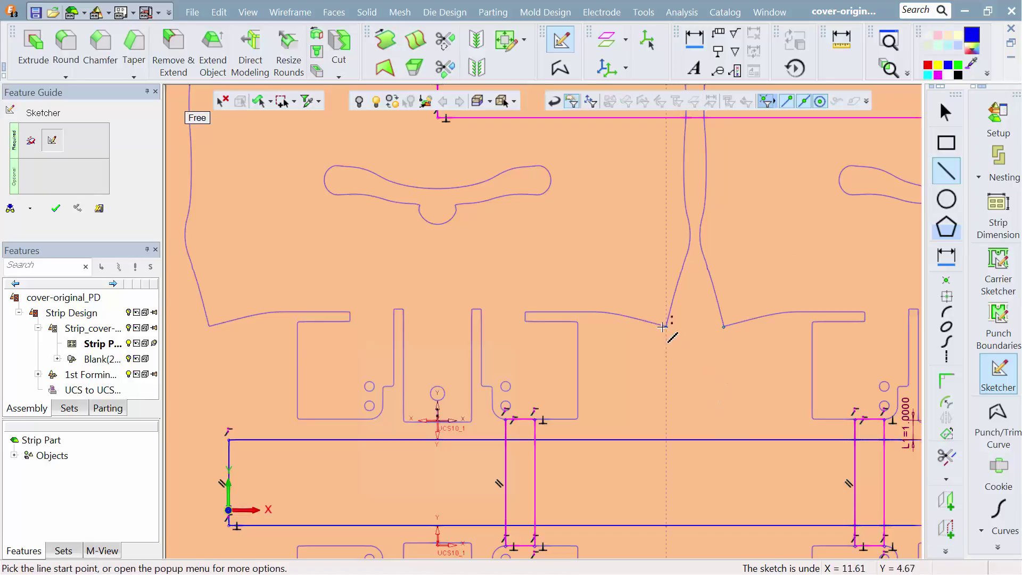
{"action": "left_click", "coordinate": [666, 326]}
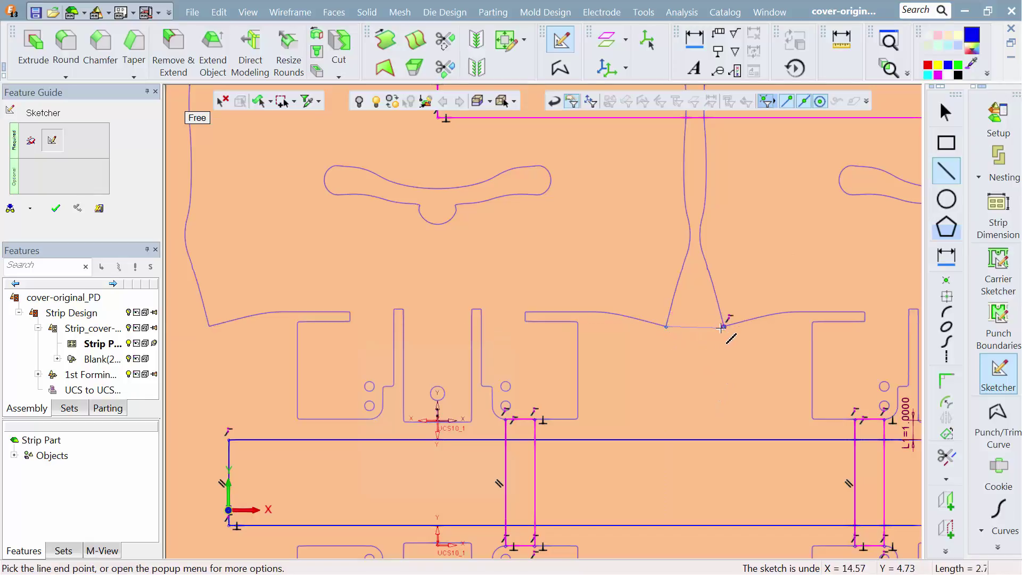
{"action": "left_click", "coordinate": [724, 326]}
{"action": "middle_click", "coordinate": [685, 362]}
Accept the finished carrier sketch.
{"action": "right_click_drag", "start_coordinate": [671, 278], "coordinate": [674, 384], "text": "ctrl"}
{"action": "middle_click_drag", "start_coordinate": [658, 344], "coordinate": [577, 317], "text": "ctrl"}
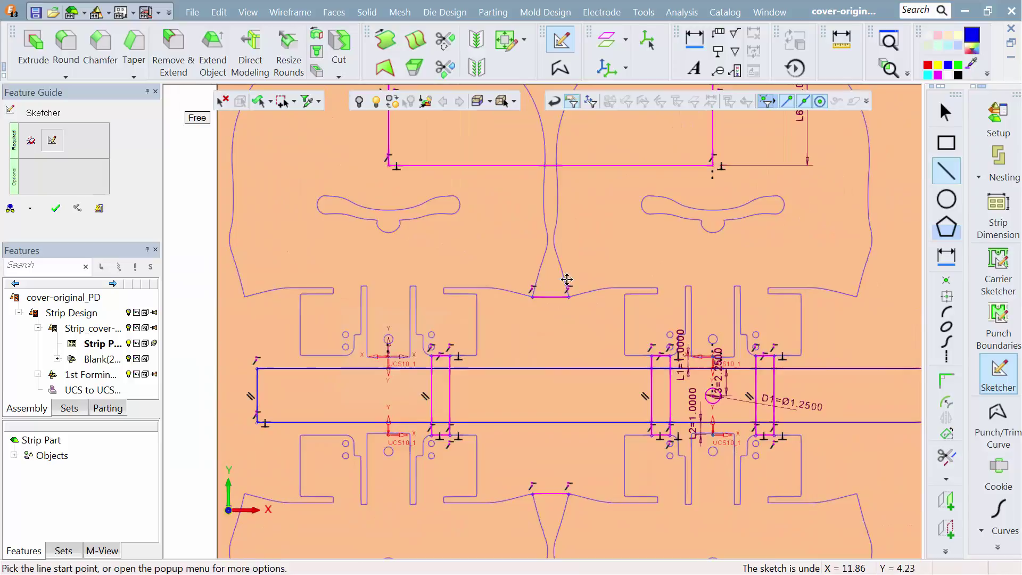
{"action": "scroll", "coordinate": [577, 370], "scroll_direction": "down", "scroll_amount": 2}
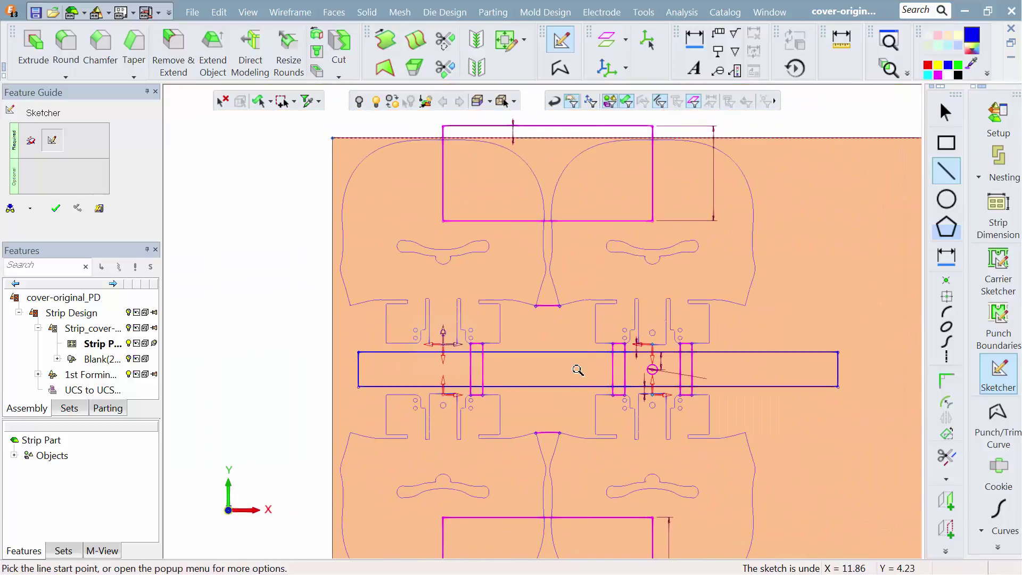
{"action": "left_click", "coordinate": [53, 210]}
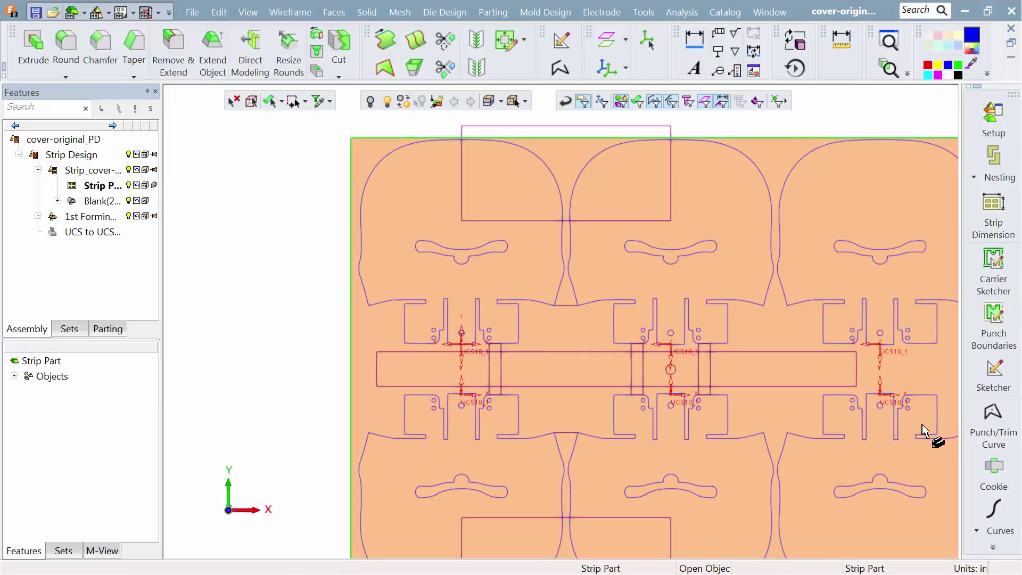
Punch the round pilot hole at the centre of the middle carrier along the strip, starting at the first station.
{"action": "left_click", "coordinate": [993, 549]}
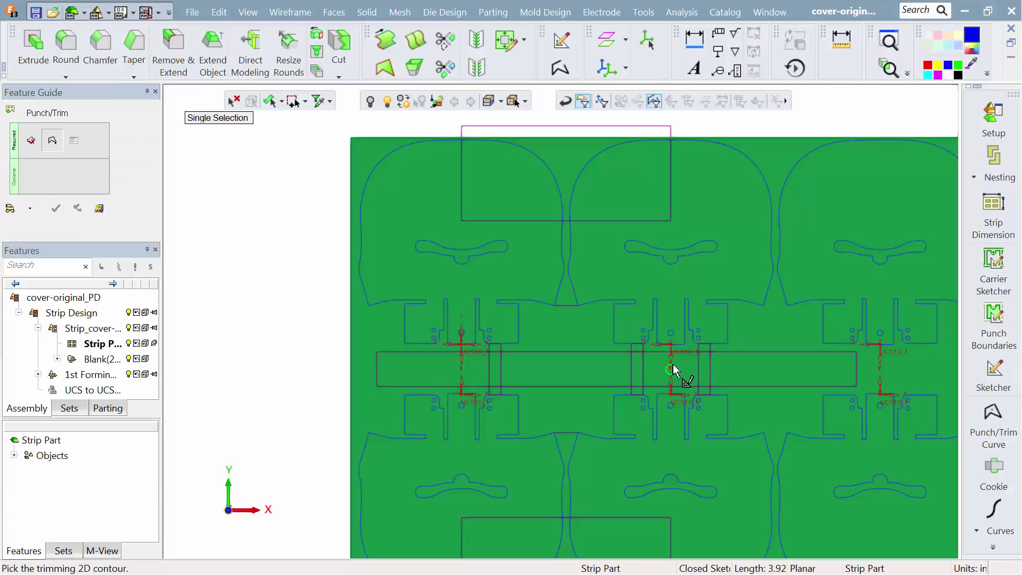
{"action": "left_click", "coordinate": [672, 369]}
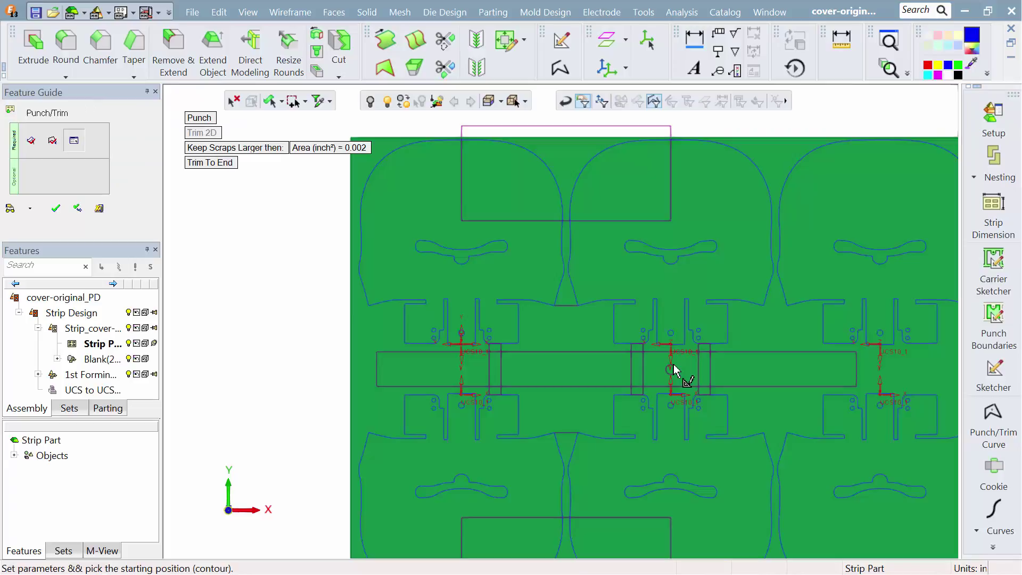
{"action": "left_click", "coordinate": [466, 378]}
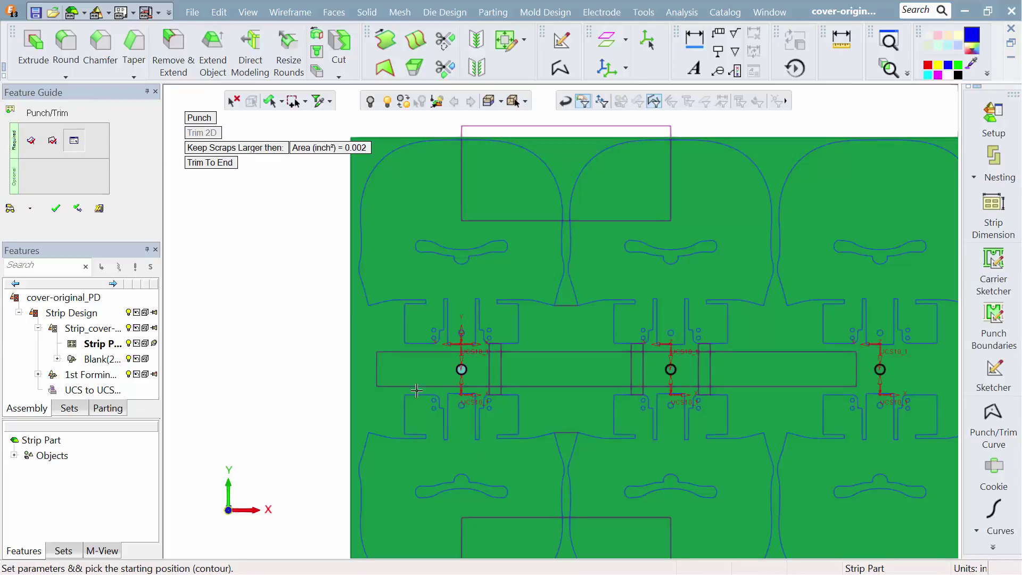
{"action": "left_click", "coordinate": [54, 210]}
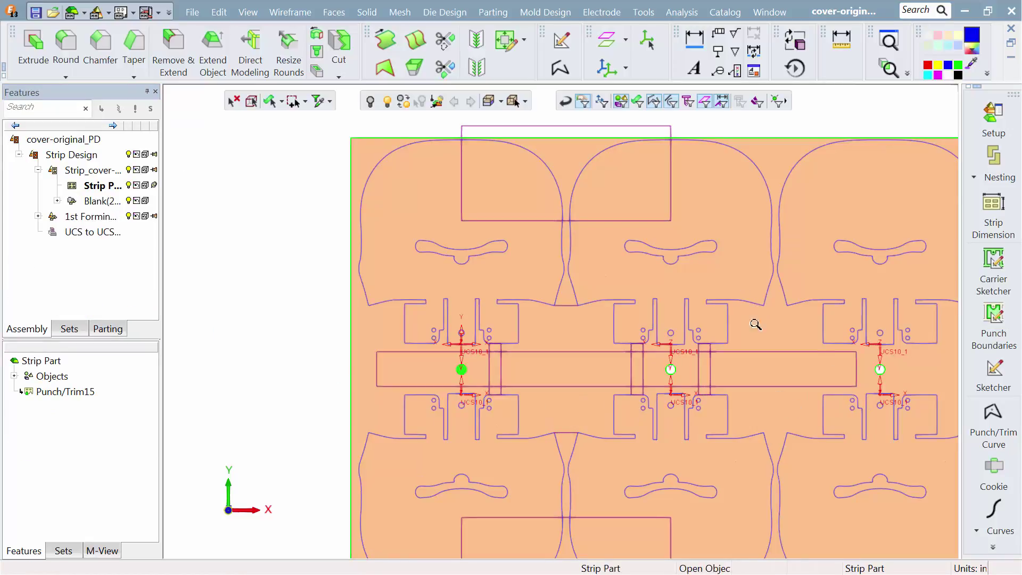
Punch both small holes on the right side of the upper blank's inner tabs, starting at the first station.
{"action": "scroll", "coordinate": [756, 325], "scroll_direction": "down", "scroll_amount": 3}
{"action": "scroll", "coordinate": [760, 433], "scroll_direction": "up", "scroll_amount": 6}
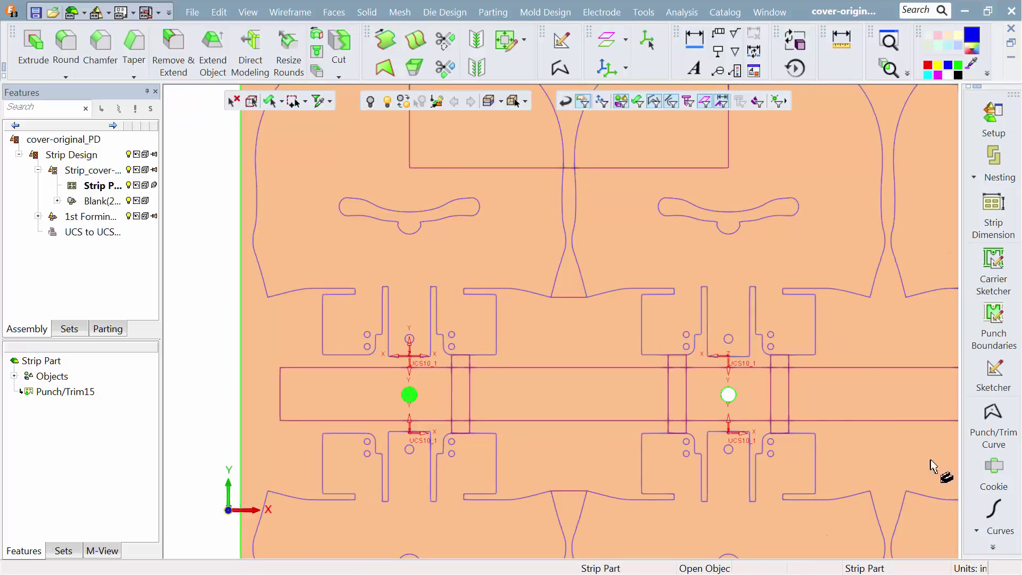
{"action": "left_click", "coordinate": [978, 547]}
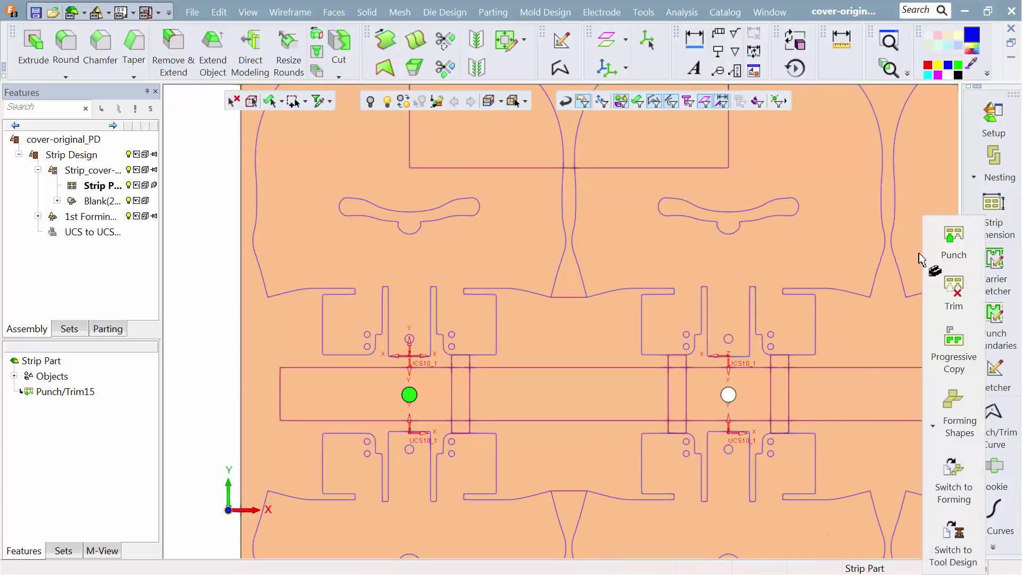
{"action": "left_click", "coordinate": [947, 239]}
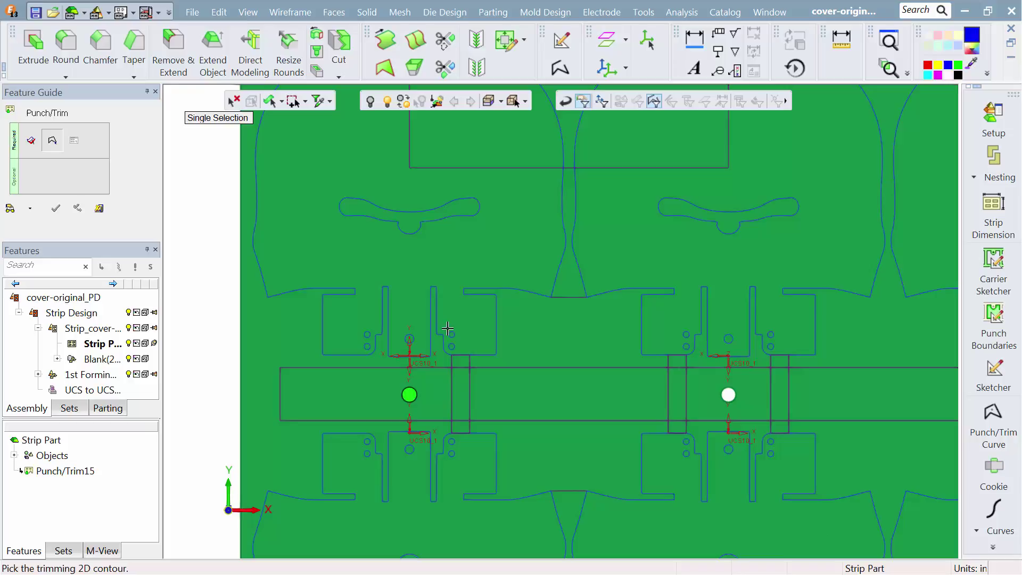
{"action": "left_click", "coordinate": [450, 342]}
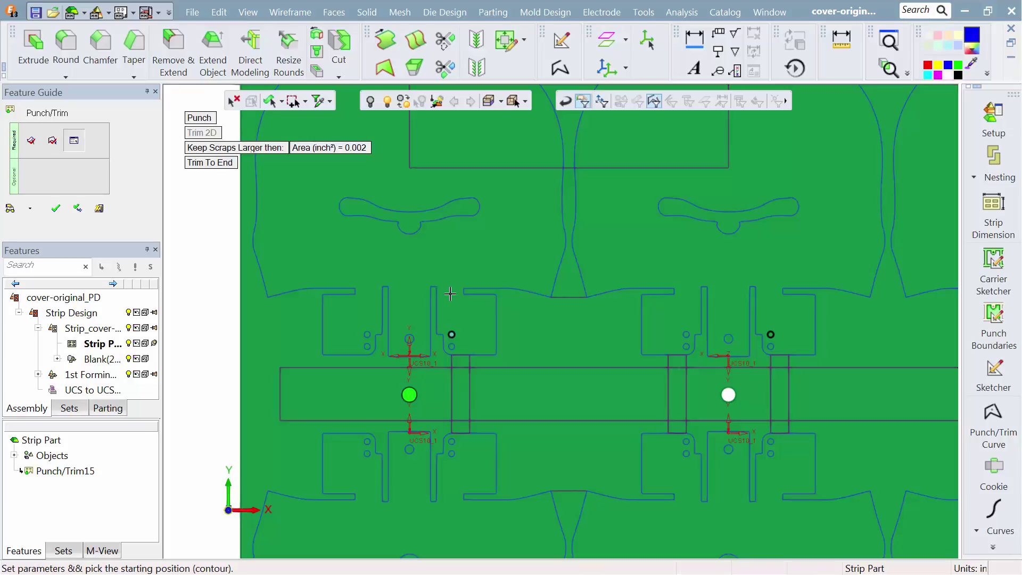
{"action": "left_click", "coordinate": [472, 295]}
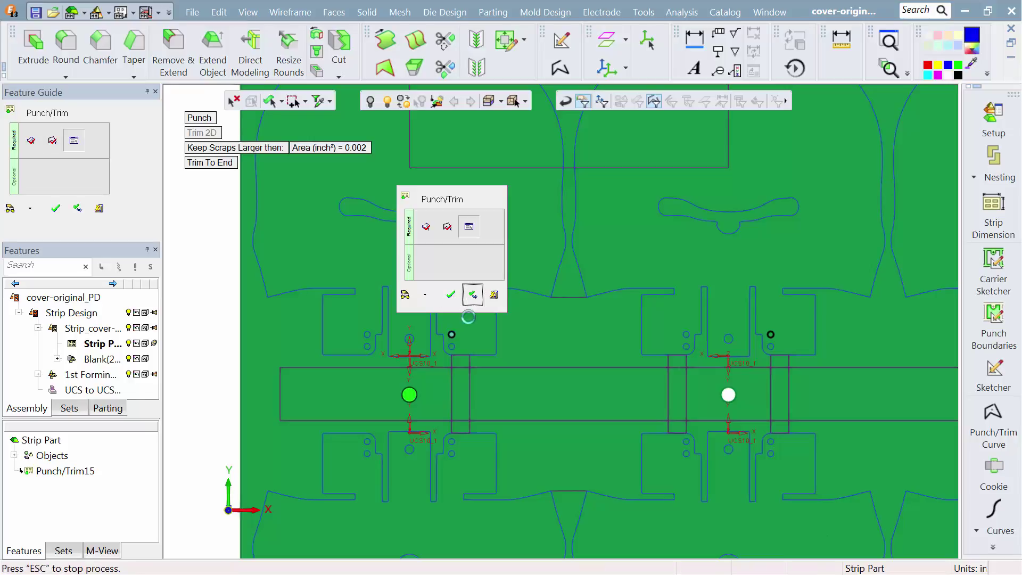
{"action": "left_click", "coordinate": [457, 348]}
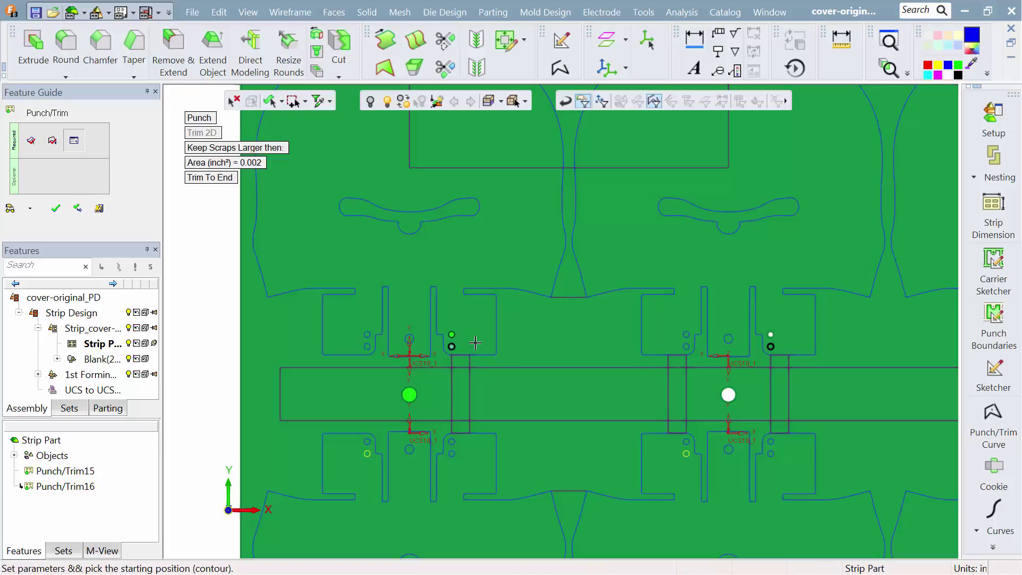
{"action": "left_click", "coordinate": [499, 343]}
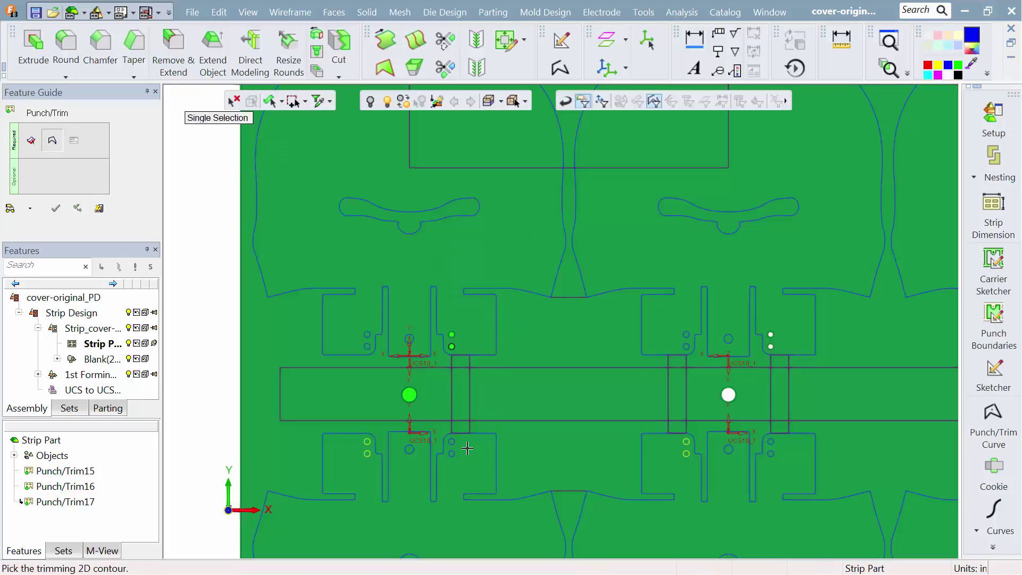
Punch both small holes on the right side of the lower blank's inner tabs, starting at the first station.
{"action": "left_click", "coordinate": [469, 445]}
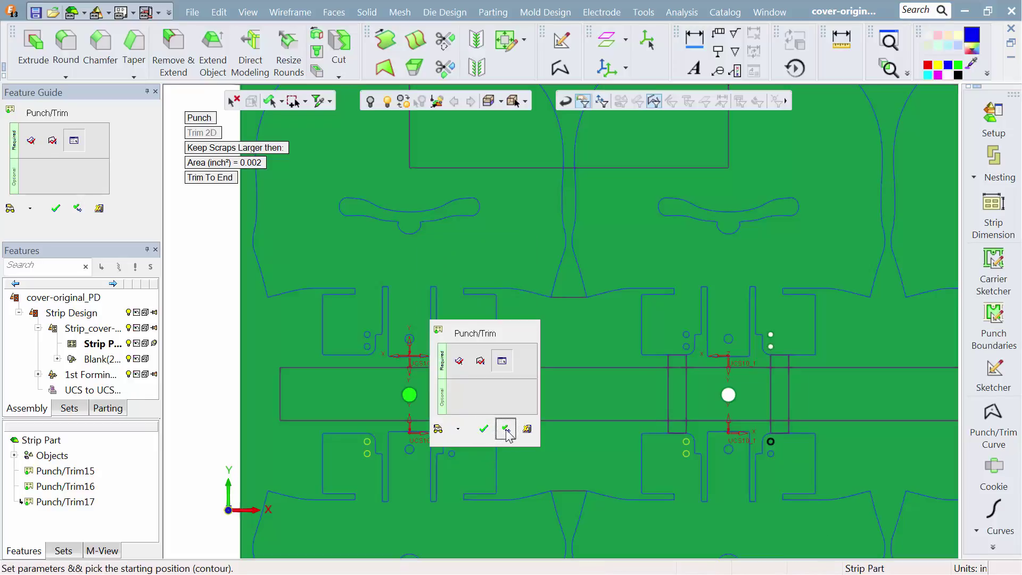
{"action": "left_click", "coordinate": [504, 429]}
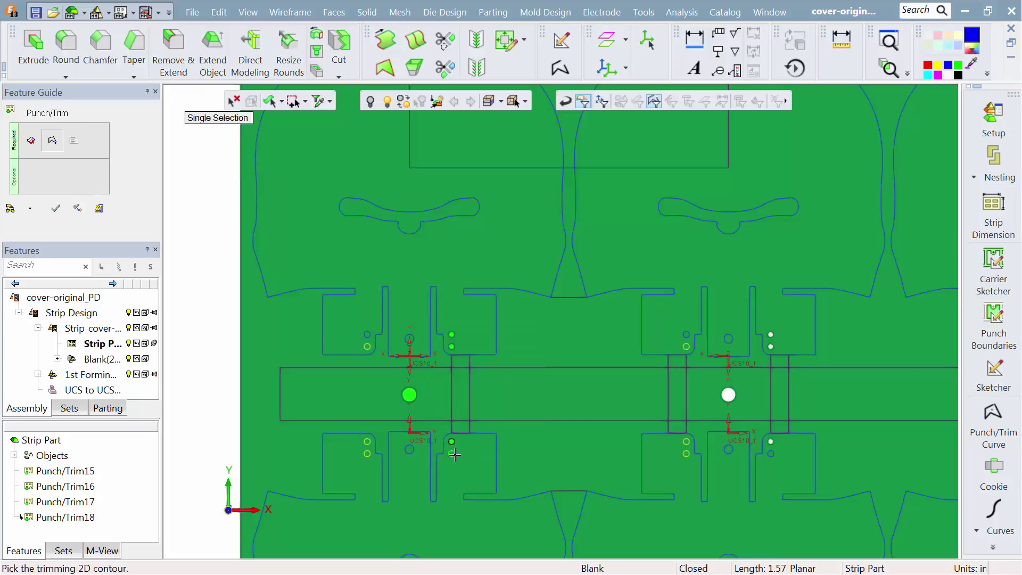
{"action": "left_click", "coordinate": [457, 454]}
{"action": "left_click", "coordinate": [500, 452]}
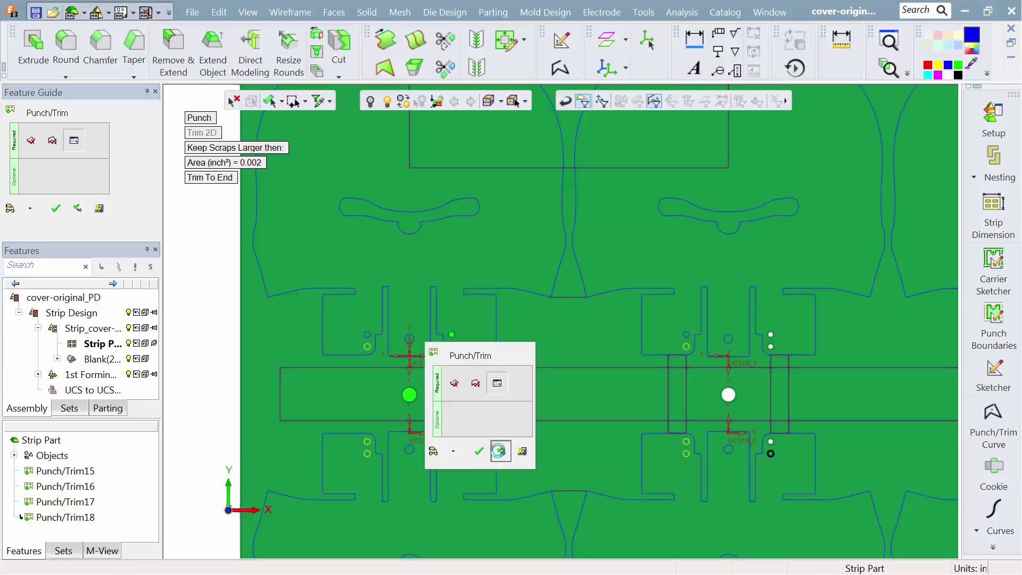
Punch the centre tab holes of the upper and lower blanks, starting at the second station.
{"action": "left_click", "coordinate": [728, 341]}
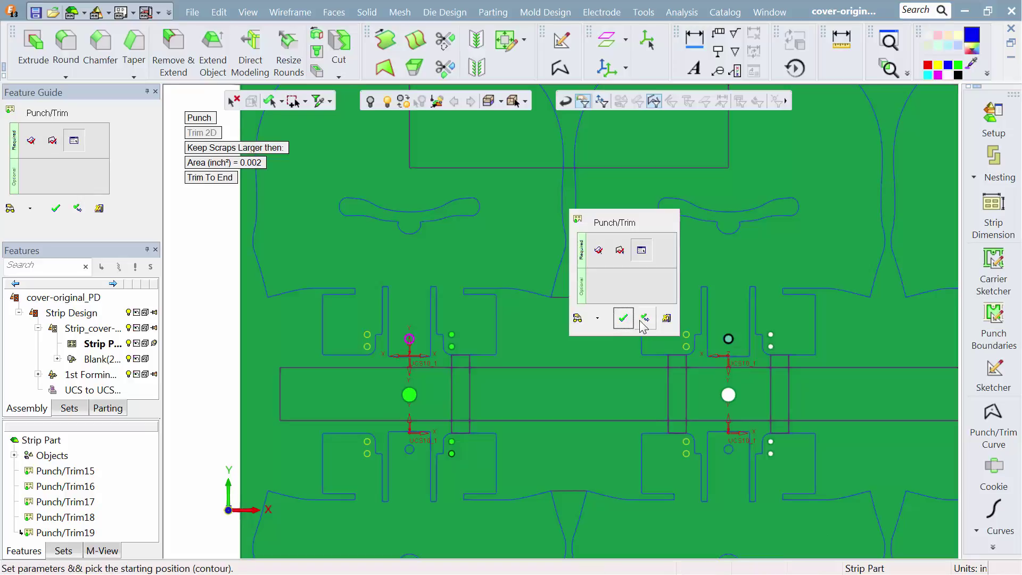
{"action": "left_click", "coordinate": [642, 319]}
{"action": "left_click", "coordinate": [729, 449]}
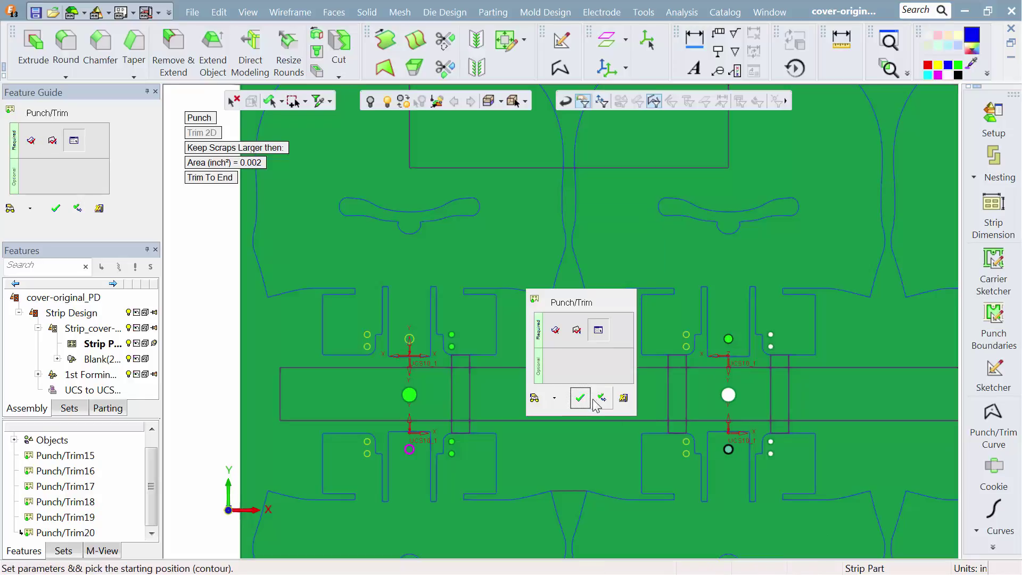
{"action": "left_click", "coordinate": [597, 401]}
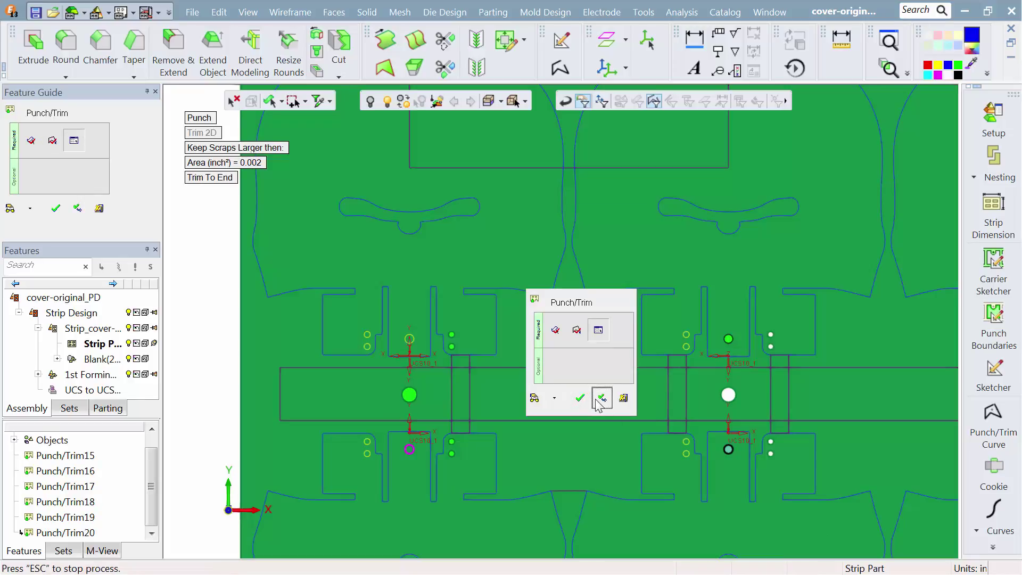
Punch both small holes on the left side of the upper blank's inner tabs, starting at the second station.
{"action": "left_click", "coordinate": [681, 344]}
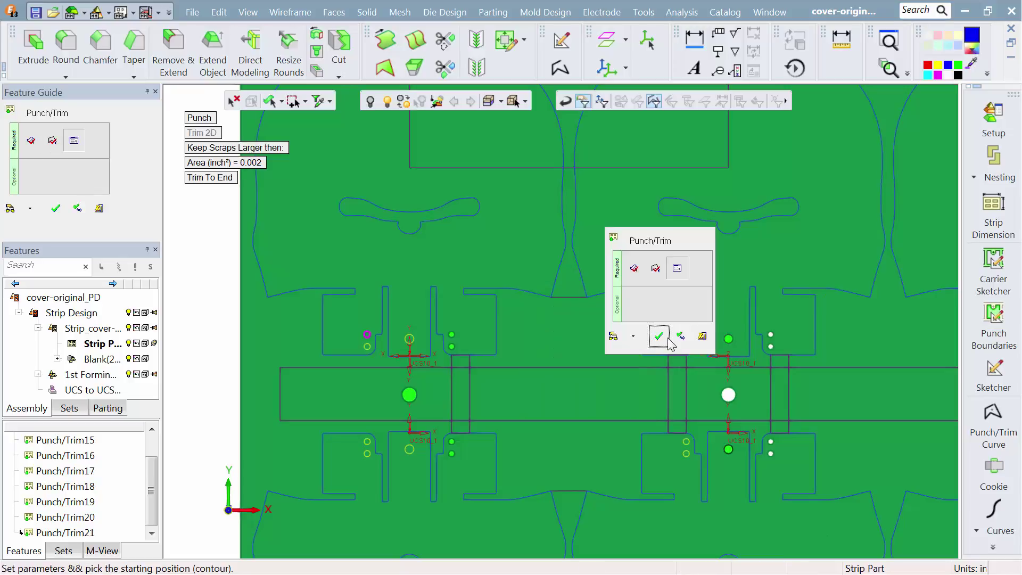
{"action": "left_click", "coordinate": [681, 336]}
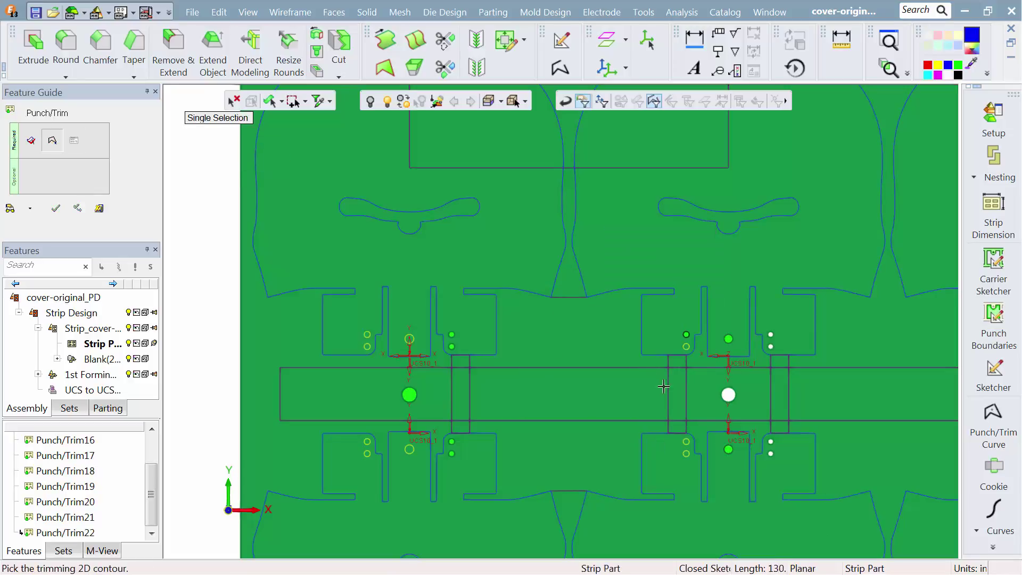
{"action": "left_click", "coordinate": [685, 346]}
{"action": "left_click", "coordinate": [677, 349]}
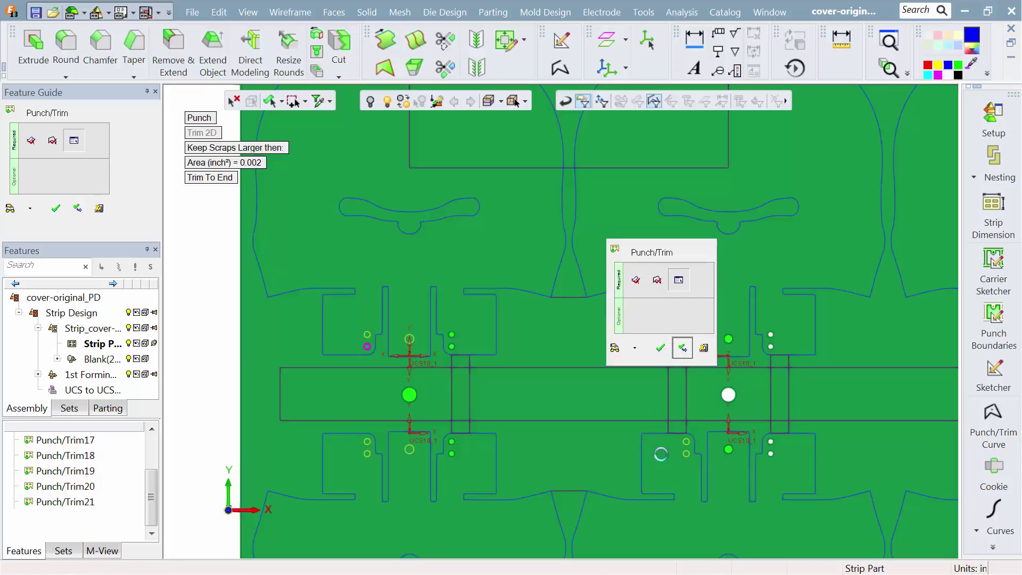
Punch both small holes on the left side of the lower blank's inner tabs, starting at the second station.
{"action": "left_click", "coordinate": [682, 440]}
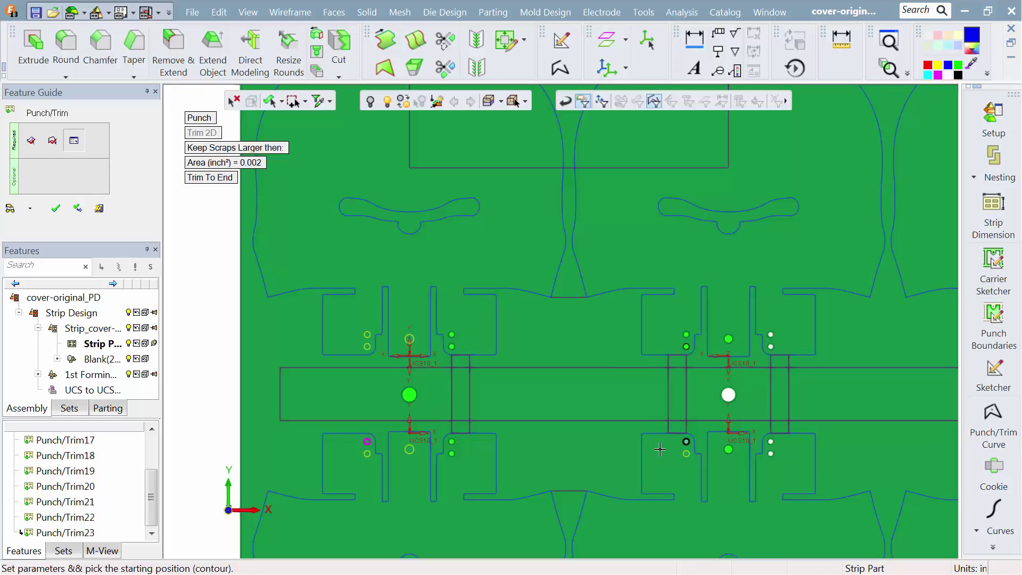
{"action": "left_click", "coordinate": [682, 450]}
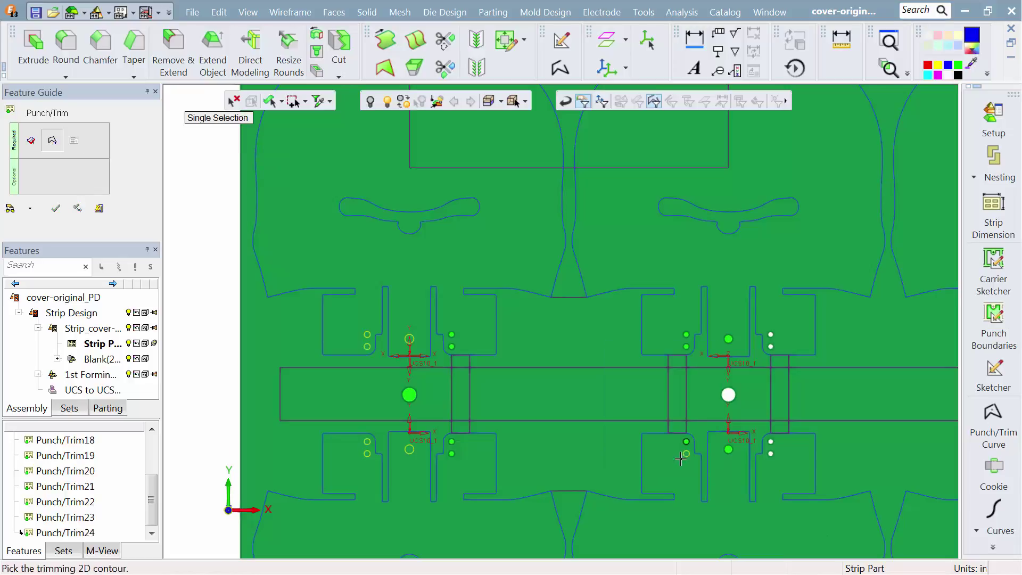
{"action": "left_click", "coordinate": [687, 453]}
{"action": "left_click", "coordinate": [675, 455]}
Punch the curved slots of the upper and lower blanks, starting at the second station, and finish the punching.
{"action": "left_click", "coordinate": [668, 233]}
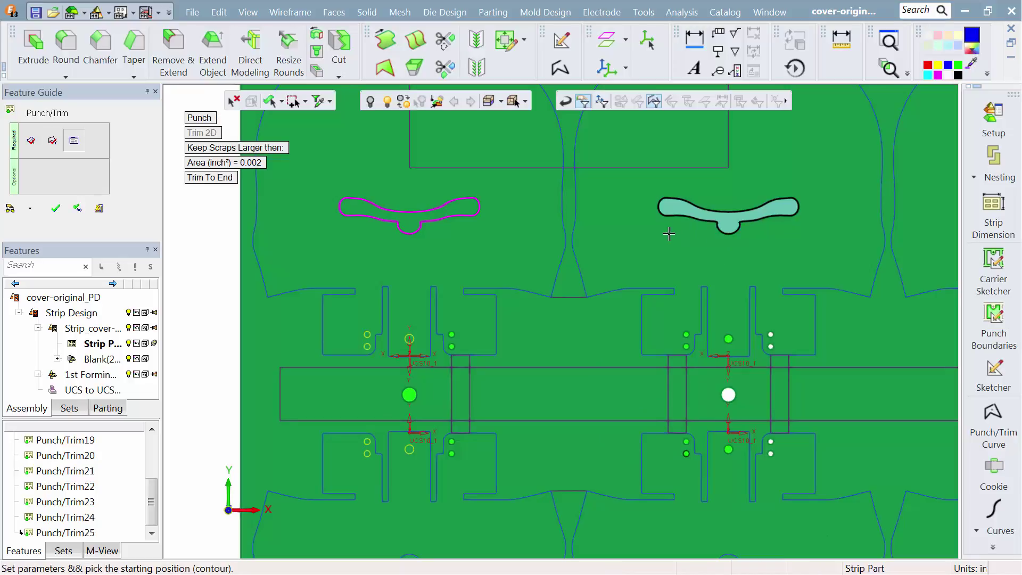
{"action": "middle_click", "coordinate": [669, 234]}
{"action": "left_click", "coordinate": [692, 237]}
{"action": "right_click_drag", "start_coordinate": [566, 267], "coordinate": [565, 291], "text": "ctrl"}
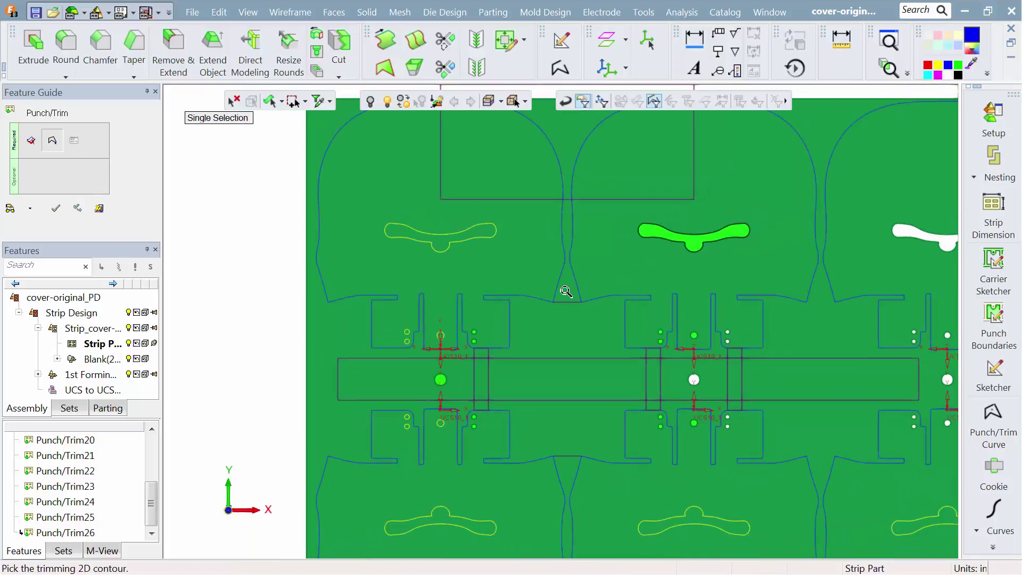
{"action": "middle_click_drag", "start_coordinate": [554, 271], "coordinate": [564, 219], "text": "ctrl"}
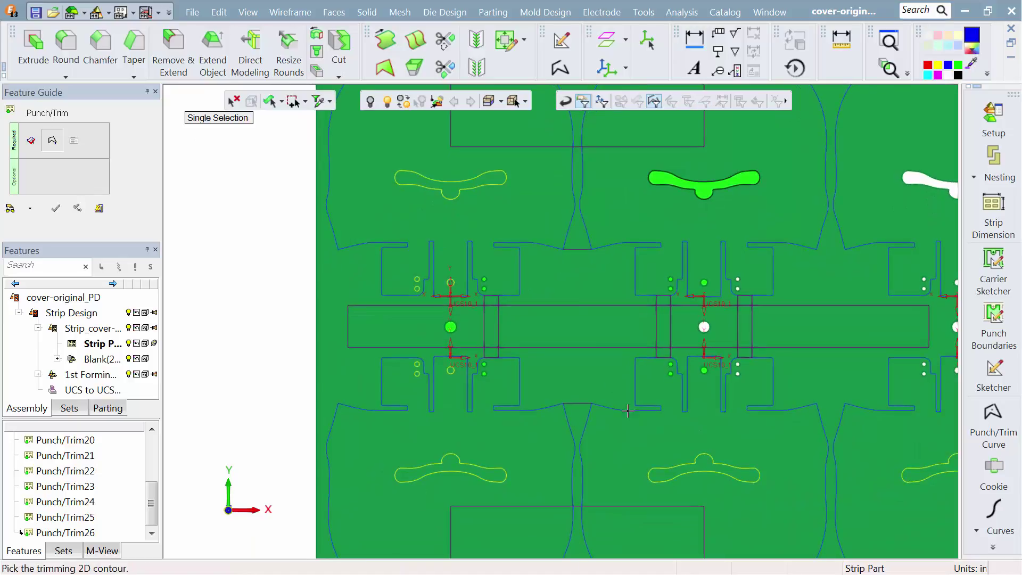
{"action": "left_click", "coordinate": [659, 470]}
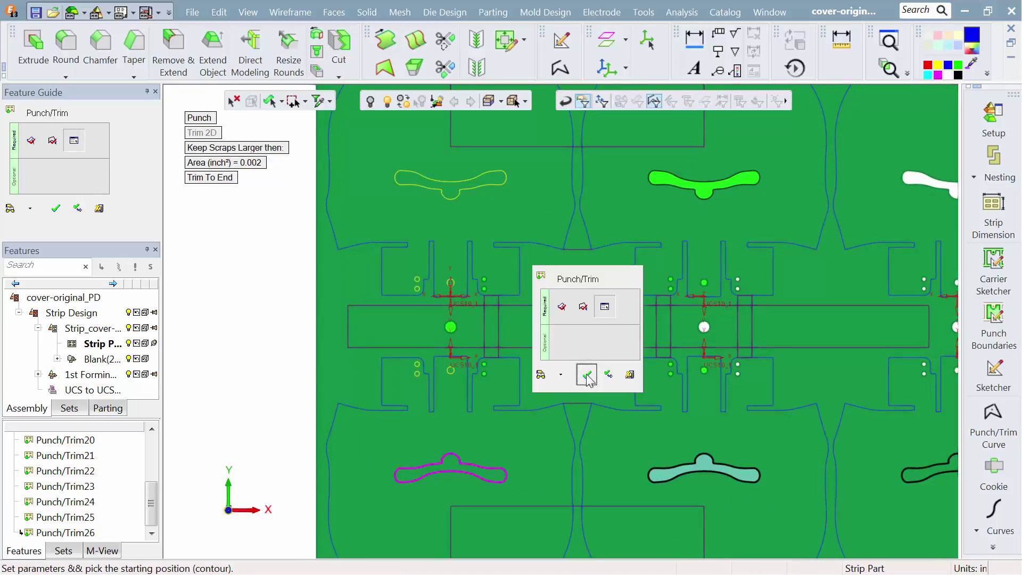
{"action": "left_click", "coordinate": [587, 379]}
Create a 2D single-indication composite around the scrap area between two neighbouring upper blanks and the middle carrier.
{"action": "middle_click_drag", "start_coordinate": [570, 297], "coordinate": [394, 317]}
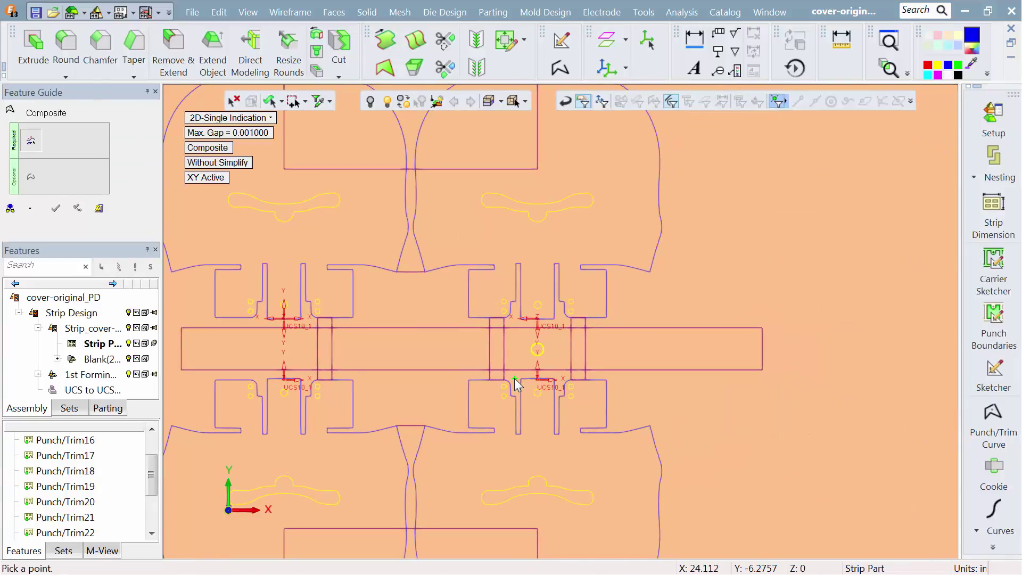
{"action": "left_click", "coordinate": [413, 304]}
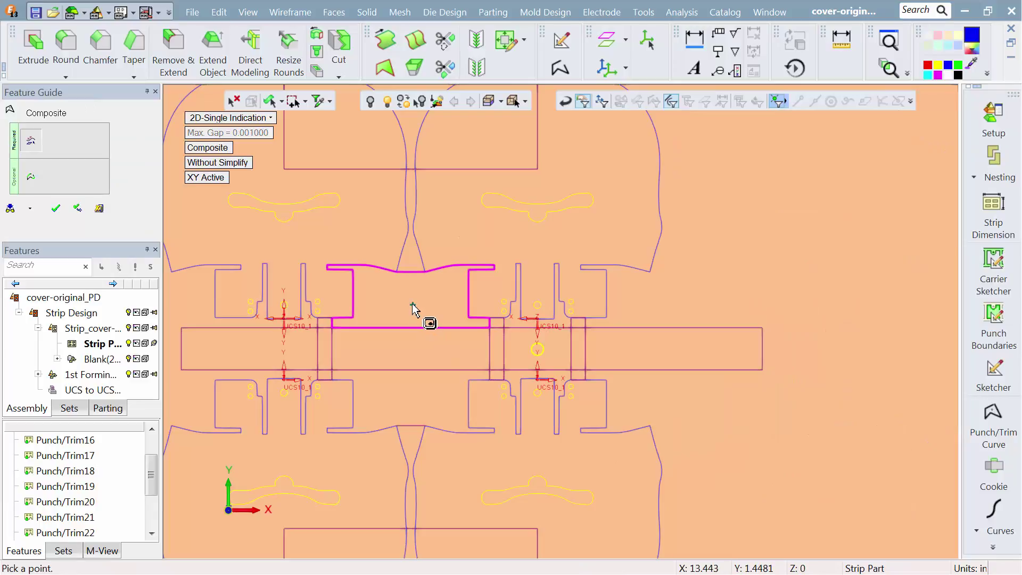
Add 0.0625 radii to the composite at both ends of its two short vertical edges next to the carrier.
{"action": "left_click", "coordinate": [31, 177]}
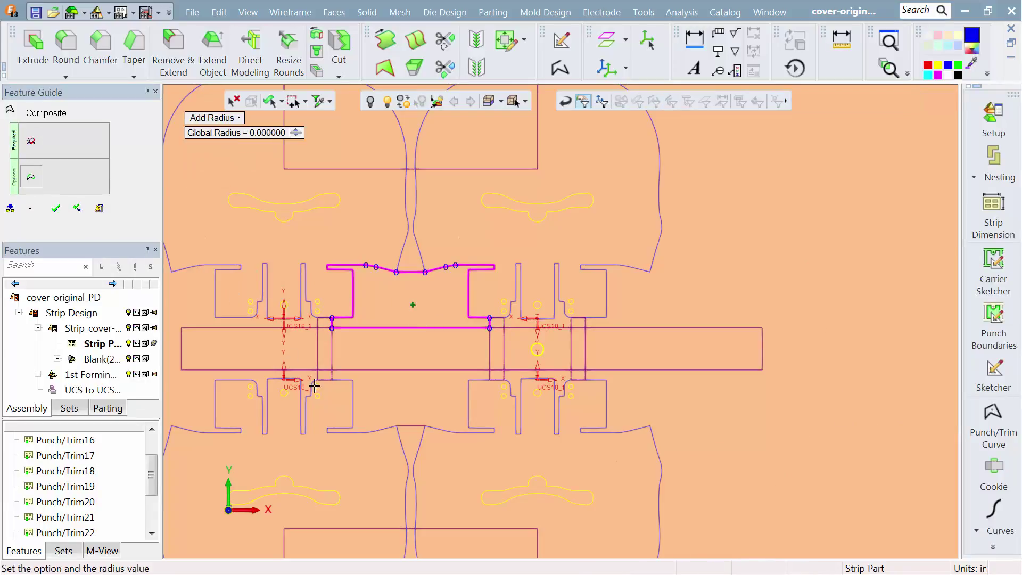
{"action": "scroll", "coordinate": [351, 403], "scroll_direction": "up", "scroll_amount": 4}
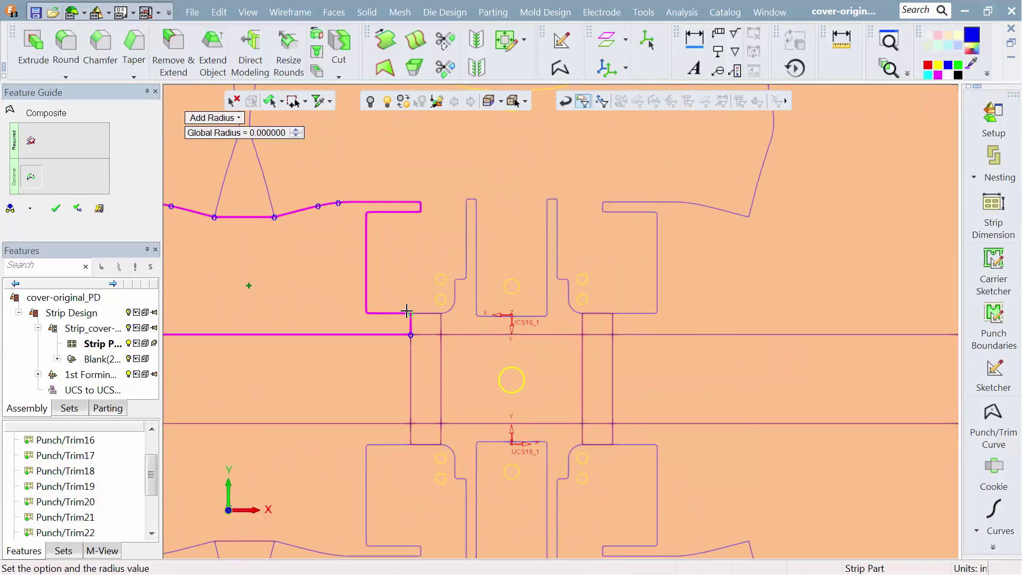
{"action": "left_click", "coordinate": [408, 313]}
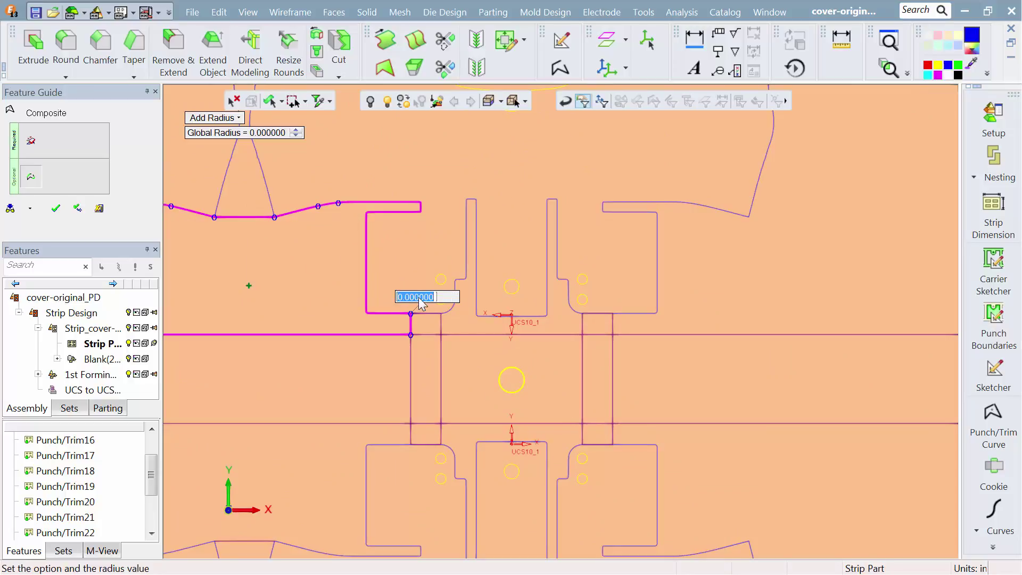
{"action": "type", "text": "0.0625"}
{"action": "key", "text": "Return"}
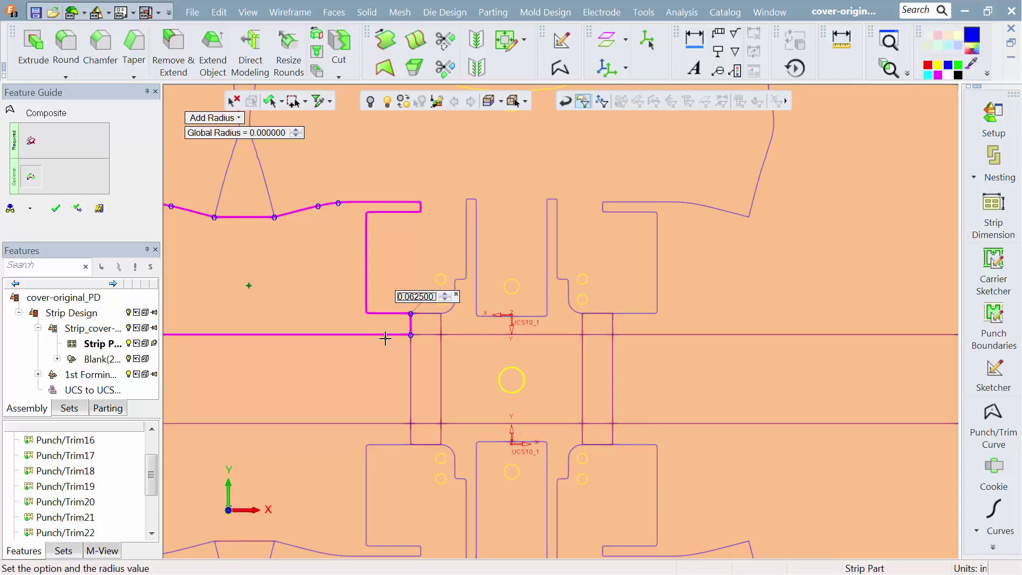
{"action": "left_click", "coordinate": [411, 335]}
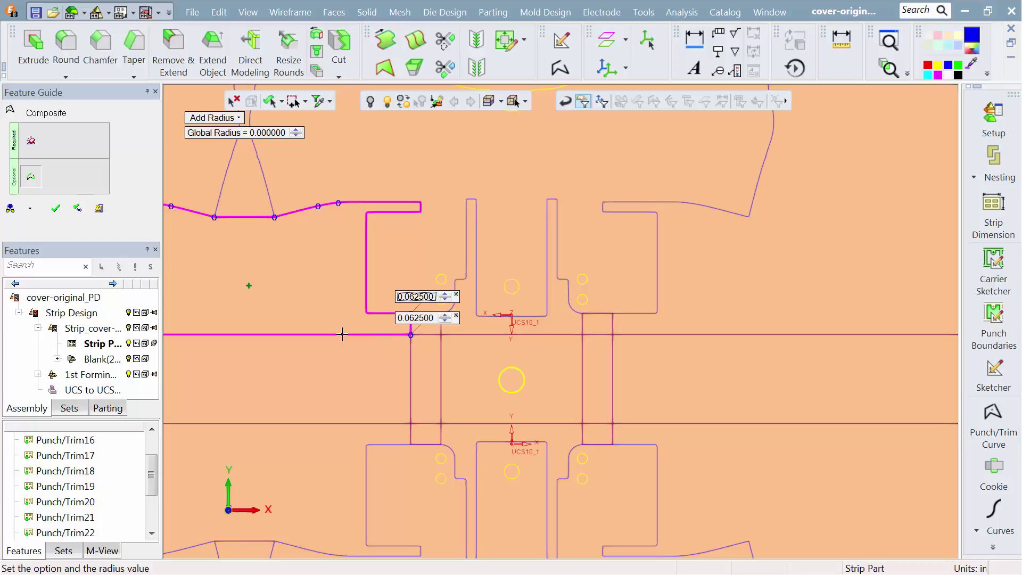
{"action": "middle_click_drag", "start_coordinate": [267, 324], "coordinate": [536, 320], "text": "ctrl"}
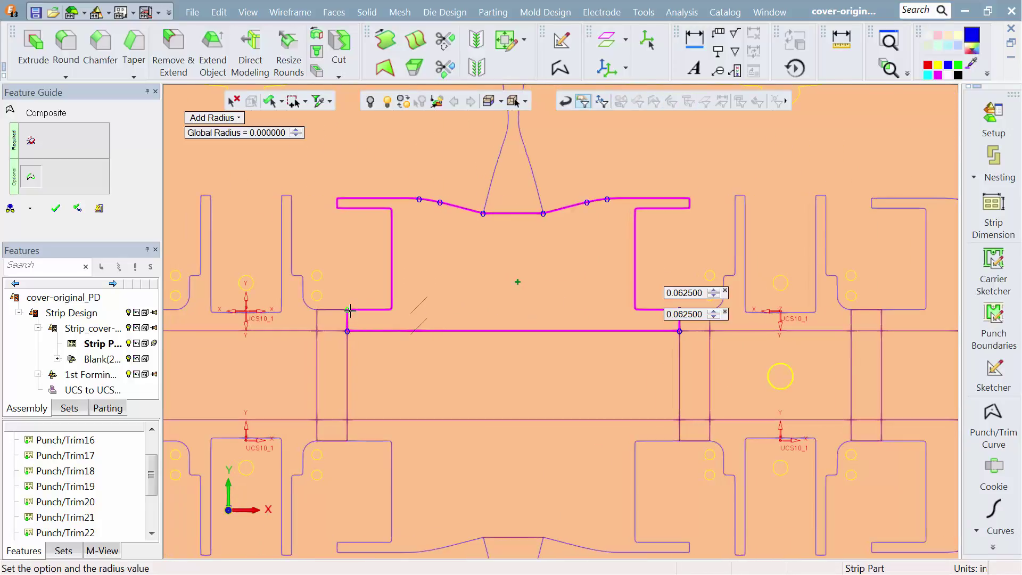
{"action": "left_click", "coordinate": [348, 311]}
{"action": "left_click", "coordinate": [349, 331]}
{"action": "right_click_drag", "start_coordinate": [457, 311], "coordinate": [487, 449], "text": "ctrl"}
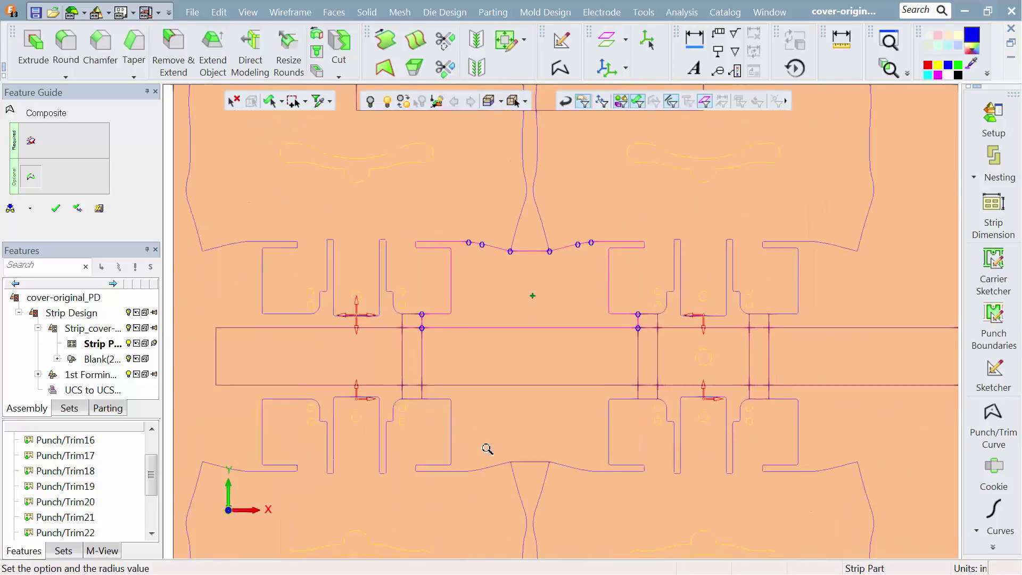
Confirm the rounded composite and punch the scrap area between the upper blanks and the carrier, starting at the contour's second position.
{"action": "middle_click_drag", "start_coordinate": [488, 449], "coordinate": [477, 378], "text": "shift"}
{"action": "left_click", "coordinate": [56, 209]}
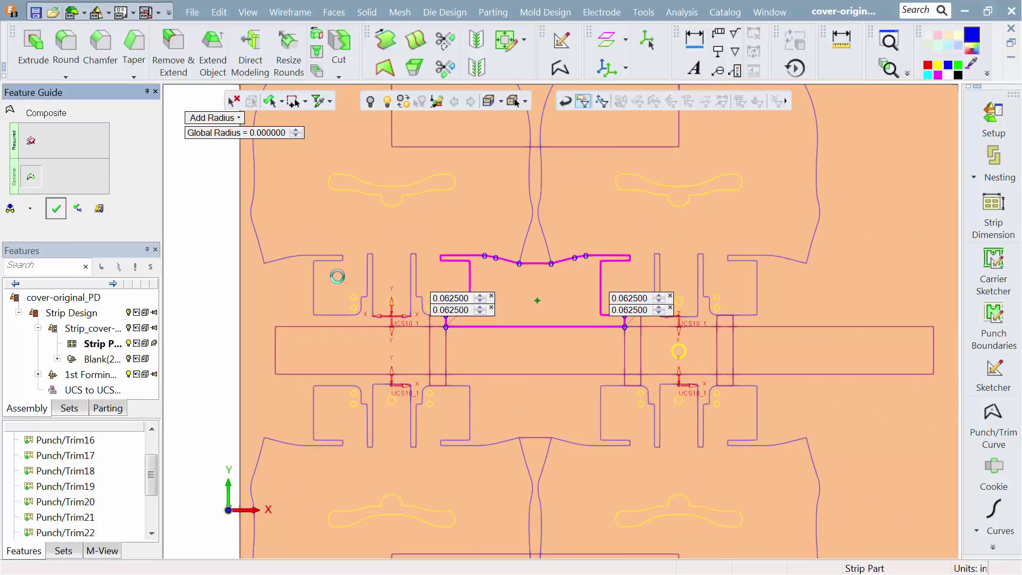
{"action": "right_click_drag", "start_coordinate": [498, 229], "coordinate": [509, 344], "text": "ctrl"}
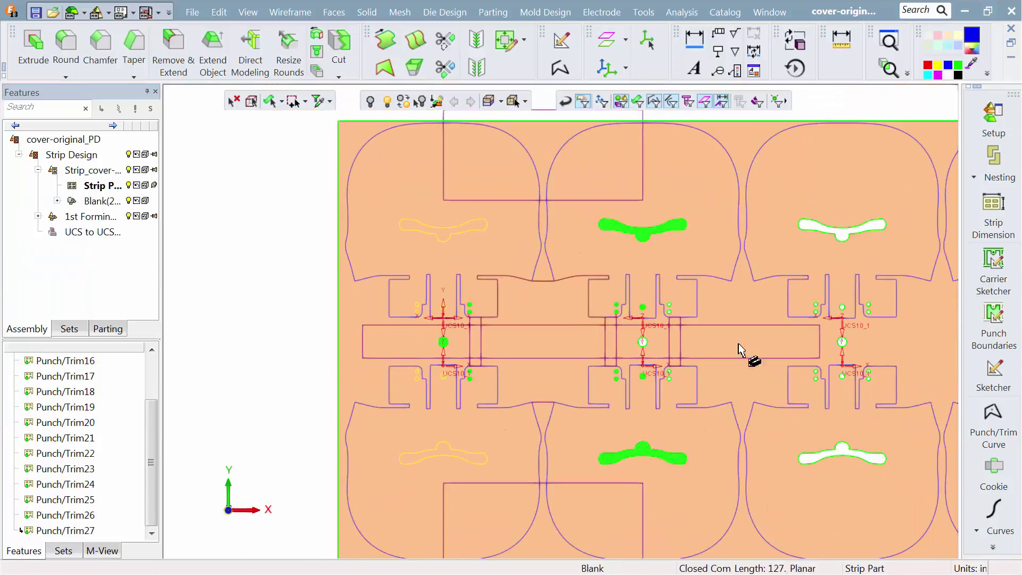
{"action": "left_click", "coordinate": [995, 549]}
{"action": "left_click", "coordinate": [954, 242]}
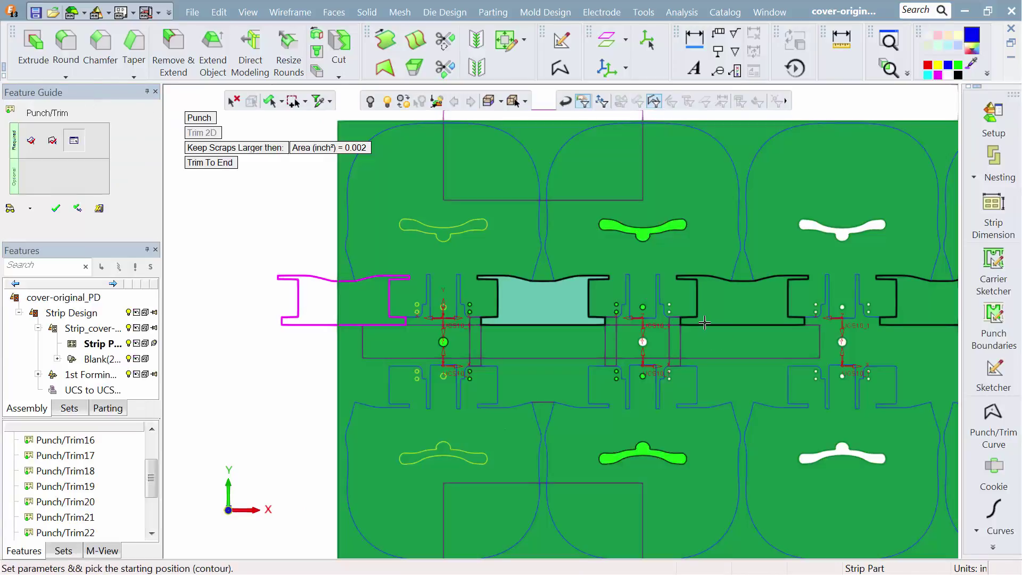
{"action": "left_click", "coordinate": [710, 334]}
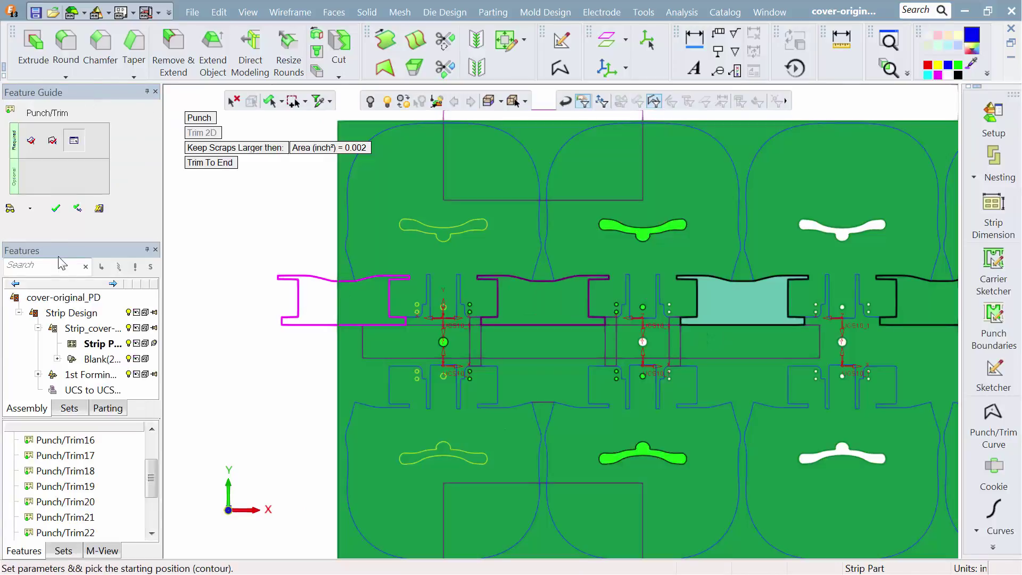
{"action": "left_click", "coordinate": [55, 208]}
Create a composite around the scrap area between two neighbouring lower blanks and the middle carrier.
{"action": "mouse_move", "coordinate": [725, 356]}
{"action": "middle_mouse_down"}
{"action": "mouse_move", "coordinate": [479, 333]}
{"action": "mouse_move", "coordinate": [694, 354]}
{"action": "mouse_move", "coordinate": [728, 373]}
{"action": "middle_mouse_up"}
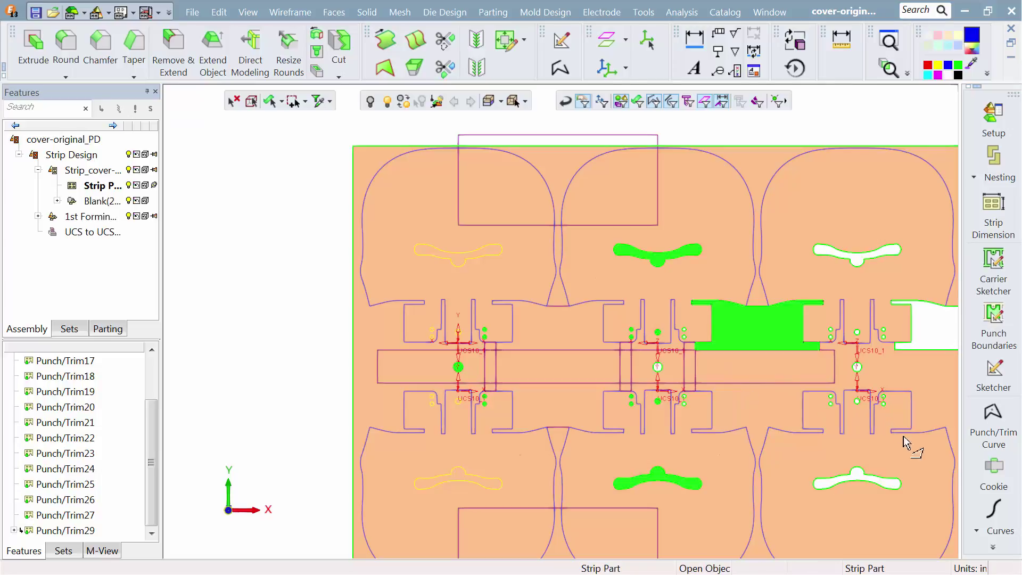
{"action": "left_click", "coordinate": [993, 418]}
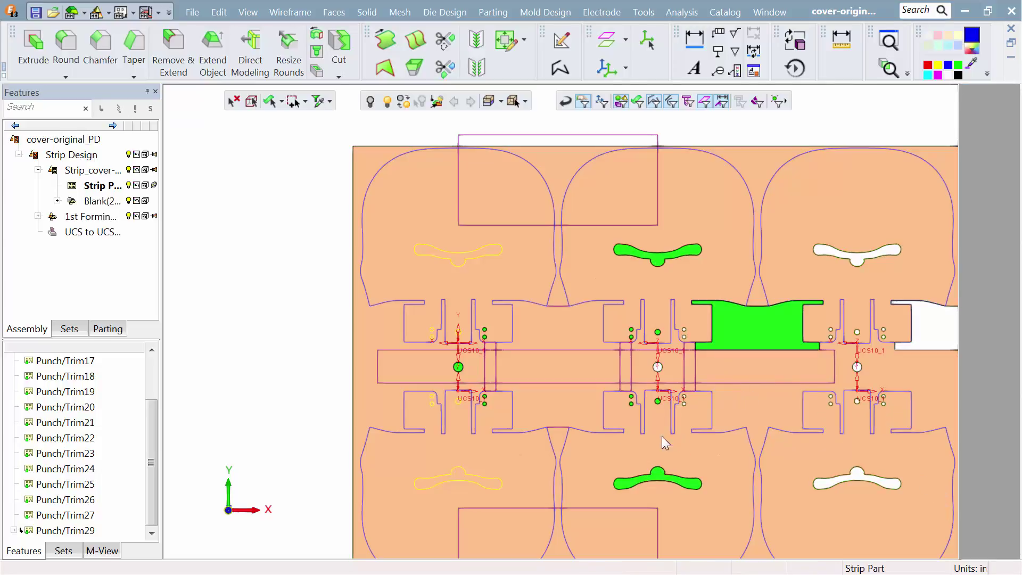
{"action": "left_click", "coordinate": [575, 410]}
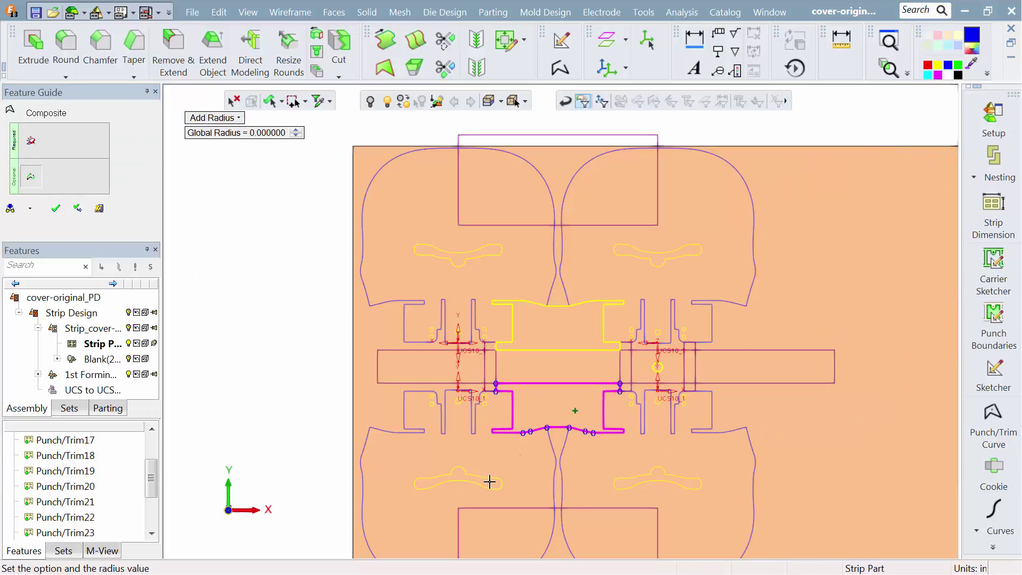
Add 0.0625 radii at both ends of the lower composite's two short vertical edges next to the carrier, and finish the composite.
{"action": "scroll", "coordinate": [509, 404], "scroll_direction": "up", "scroll_amount": 4}
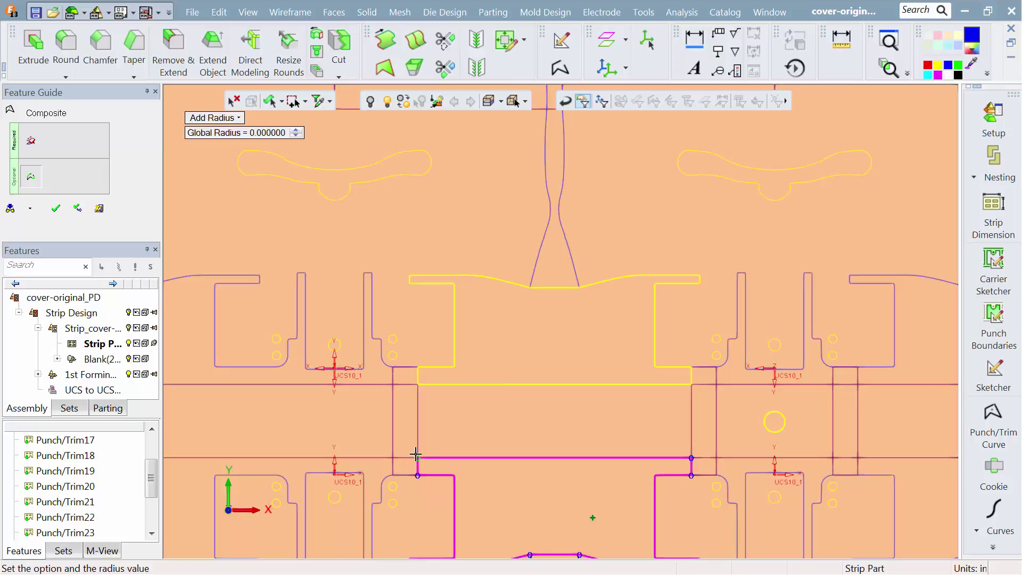
{"action": "left_click", "coordinate": [417, 456]}
{"action": "double_click", "coordinate": [422, 441]}
{"action": "key", "text": "BackSpace"}
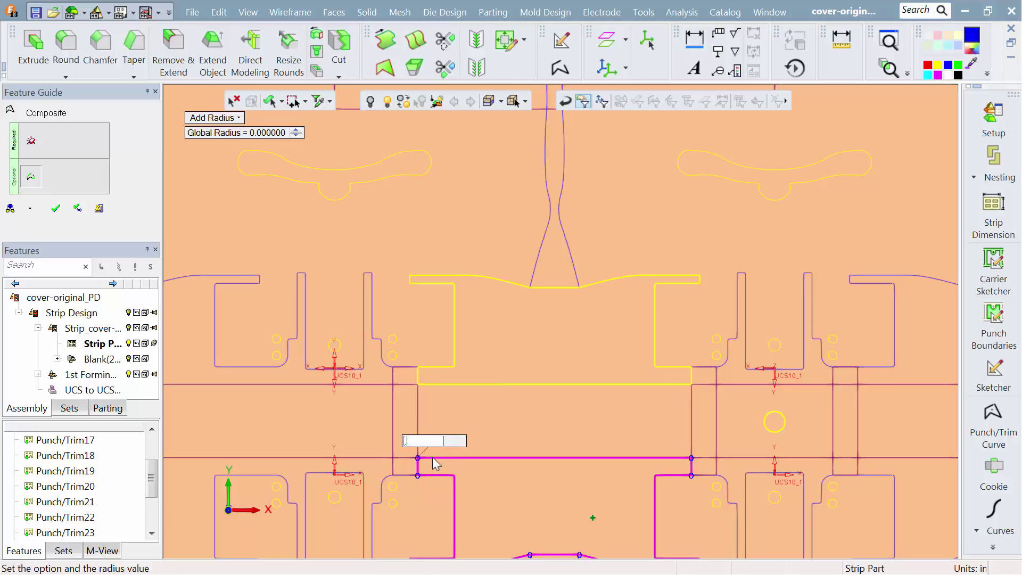
{"action": "type", "text": ".0625"}
{"action": "key", "text": "Return"}
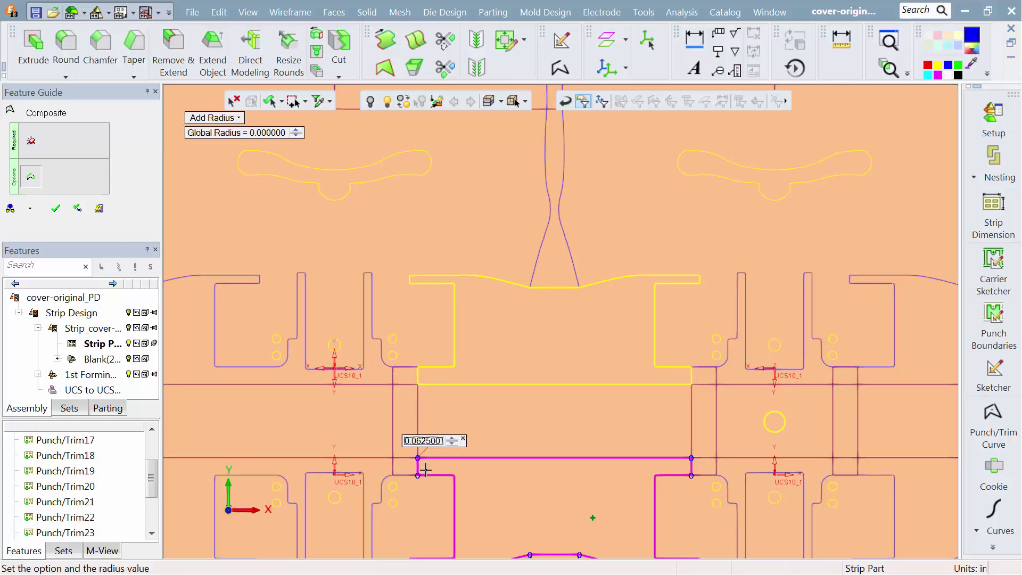
{"action": "left_click", "coordinate": [420, 475]}
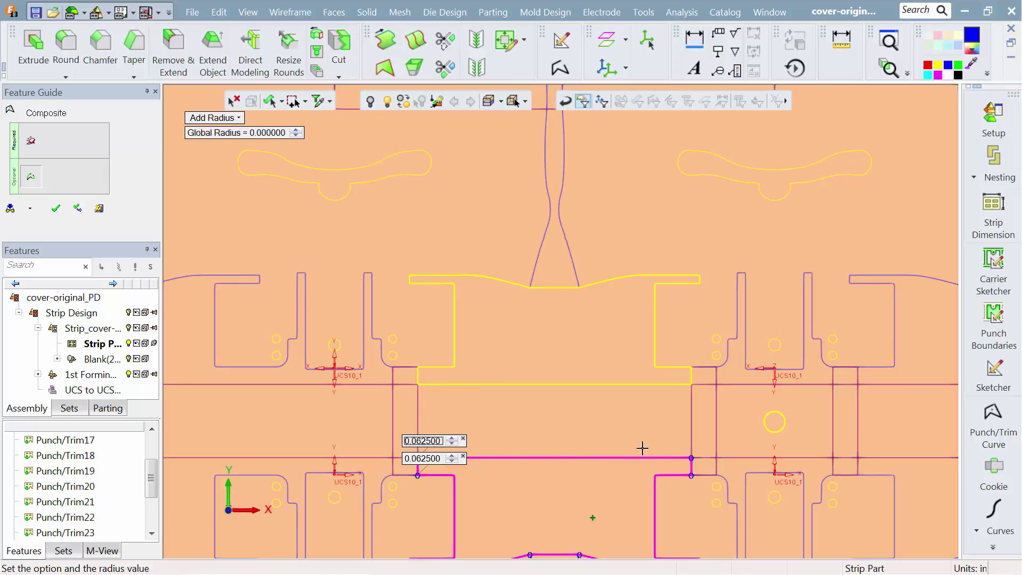
{"action": "left_click", "coordinate": [688, 459]}
{"action": "left_click", "coordinate": [691, 474]}
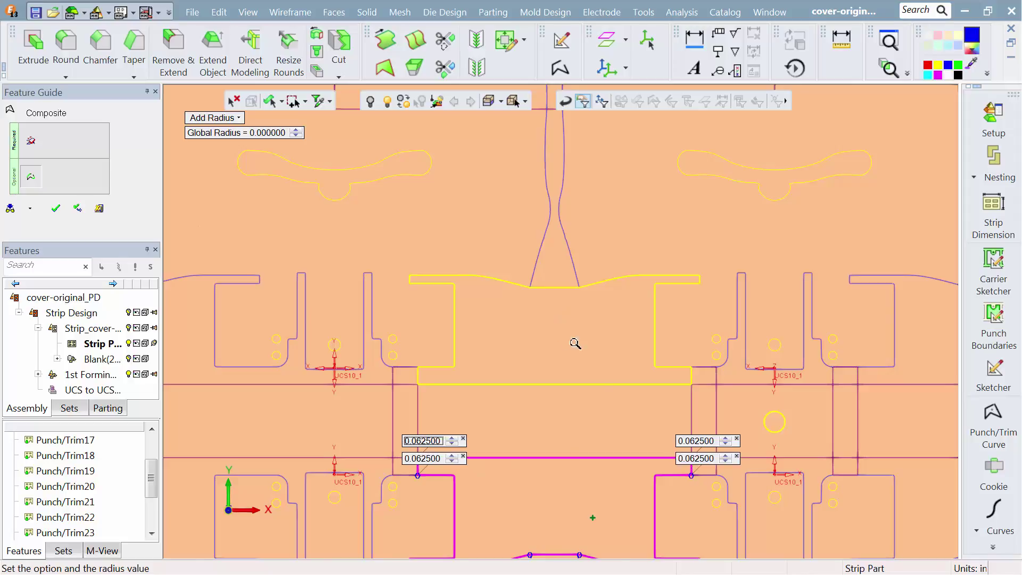
{"action": "right_click_drag", "start_coordinate": [575, 343], "coordinate": [587, 498], "text": "ctrl"}
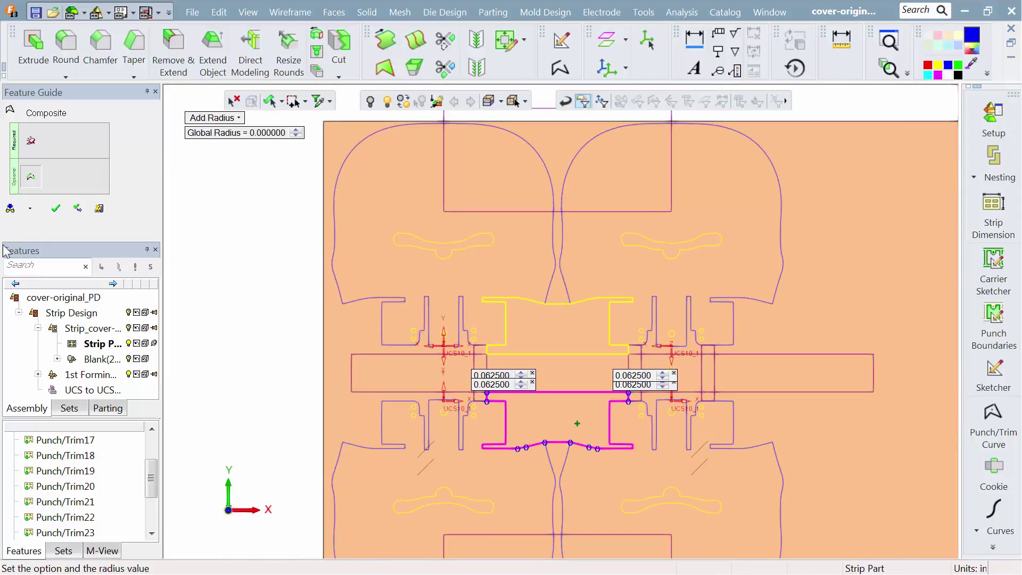
{"action": "left_click", "coordinate": [56, 209]}
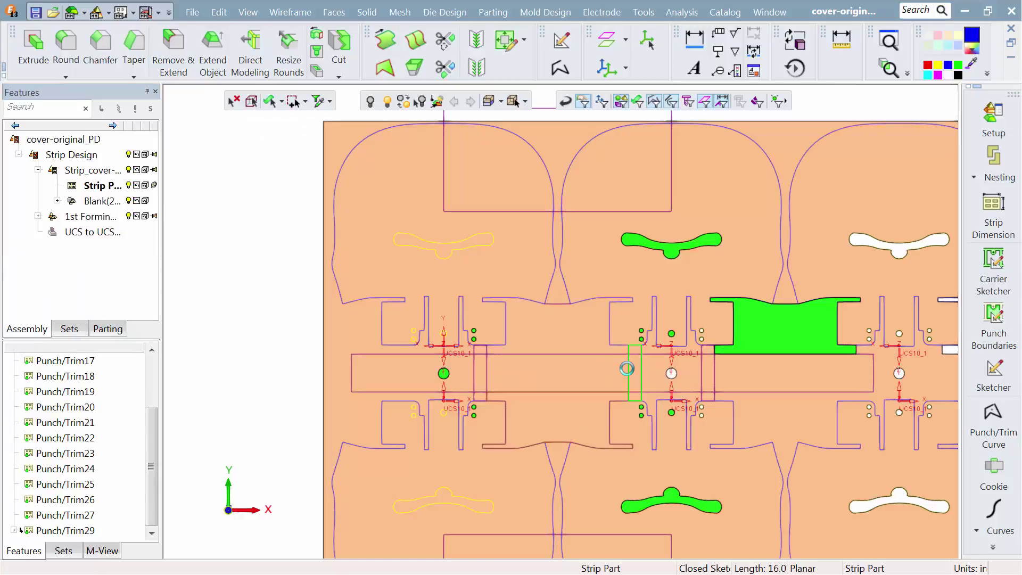
Punch the scrap area between the lower blanks and the carrier, starting at the contour's second position.
{"action": "left_click", "coordinate": [992, 548]}
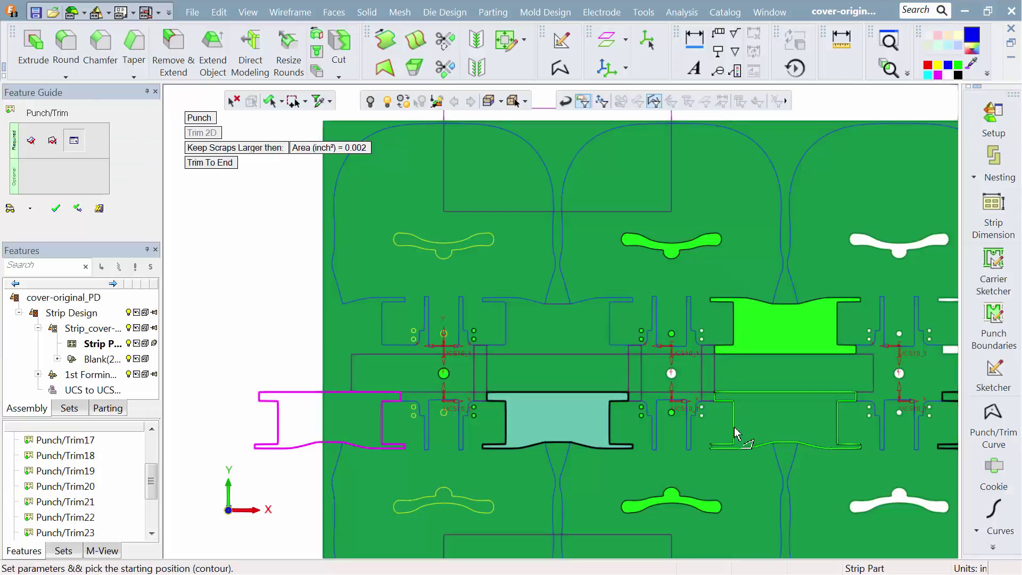
{"action": "scroll", "coordinate": [613, 437], "scroll_direction": "down", "scroll_amount": 2}
{"action": "left_click", "coordinate": [562, 409]}
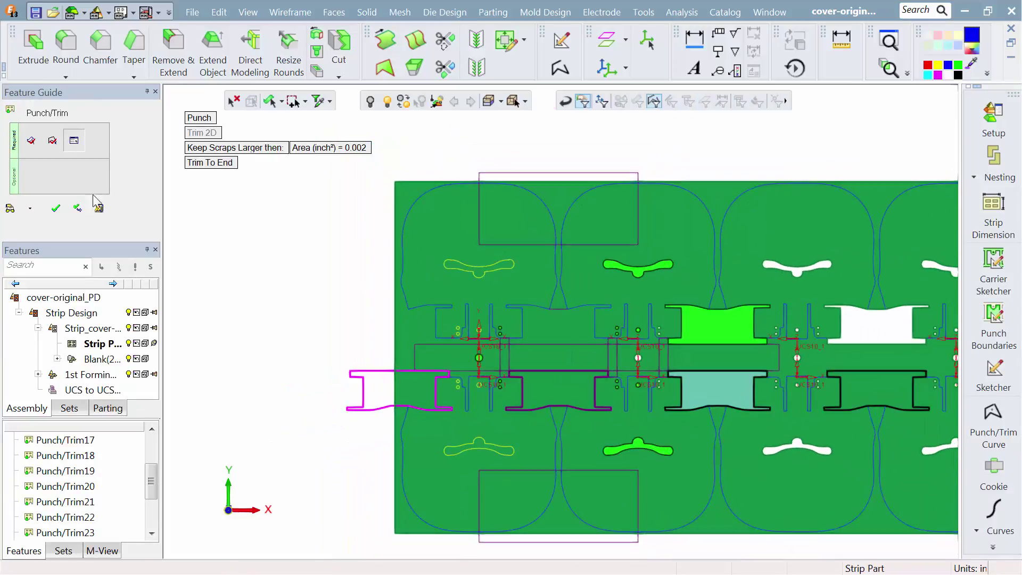
{"action": "left_click", "coordinate": [56, 209]}
Create a 2D single-indication composite from the scrap area between the first two upper blanks and the rectangle strip beyond the outer edge.
{"action": "middle_click_drag", "start_coordinate": [707, 326], "coordinate": [545, 312]}
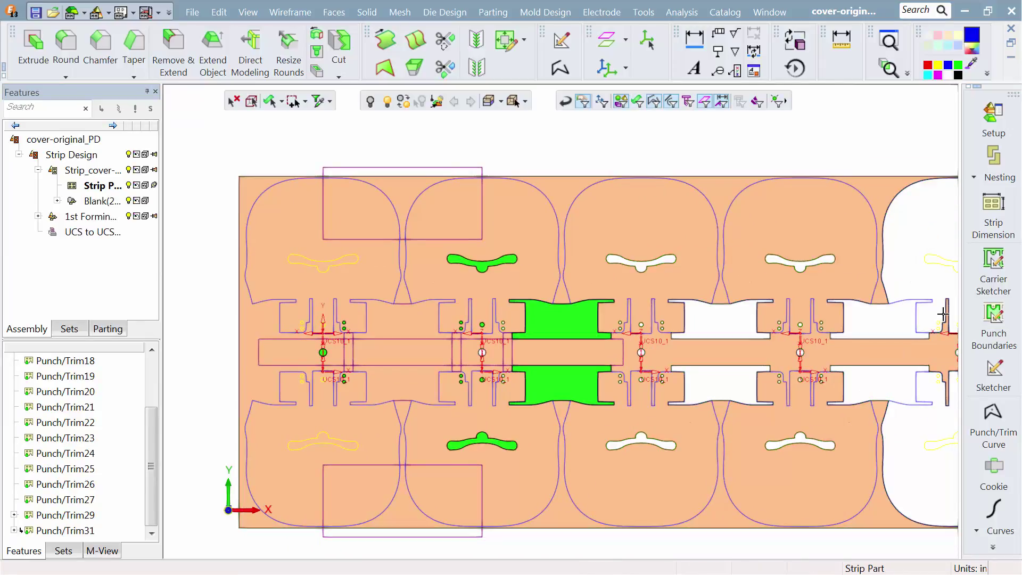
{"action": "left_click", "coordinate": [993, 424]}
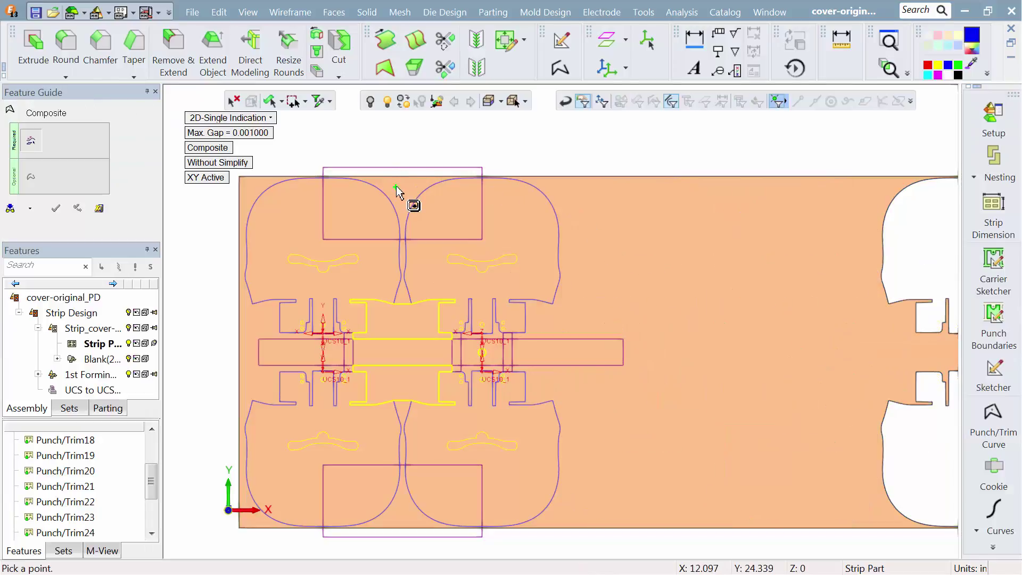
{"action": "left_click", "coordinate": [397, 187]}
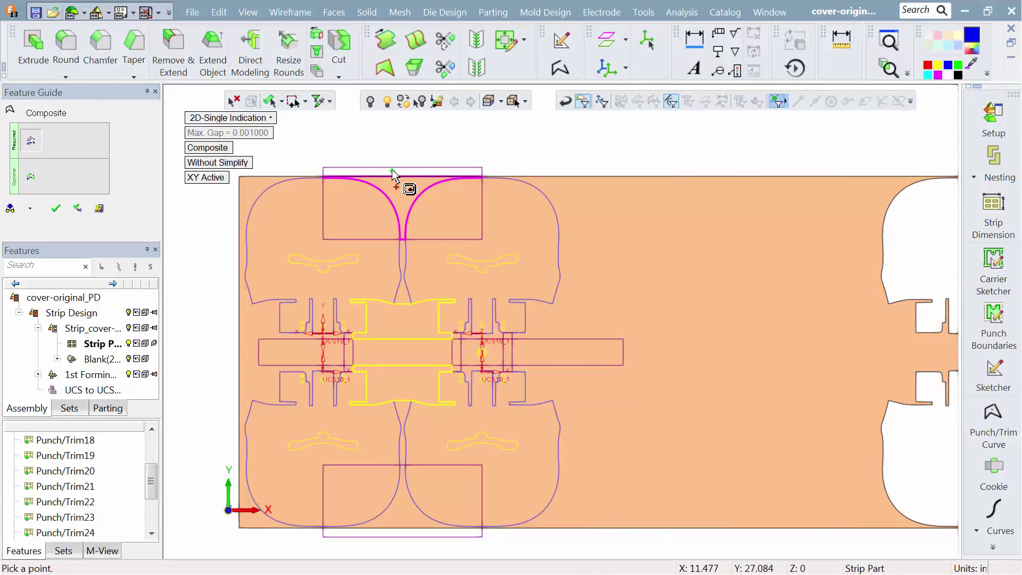
{"action": "left_click", "coordinate": [392, 170]}
{"action": "mouse_move", "coordinate": [401, 223]}
{"action": "middle_mouse_down", "text": "ctrl"}
{"action": "mouse_move", "coordinate": [472, 295]}
{"action": "mouse_move", "coordinate": [476, 337]}
{"action": "middle_mouse_up", "text": "ctrl"}
{"action": "right_click_drag", "start_coordinate": [445, 372], "coordinate": [445, 194], "text": "ctrl"}
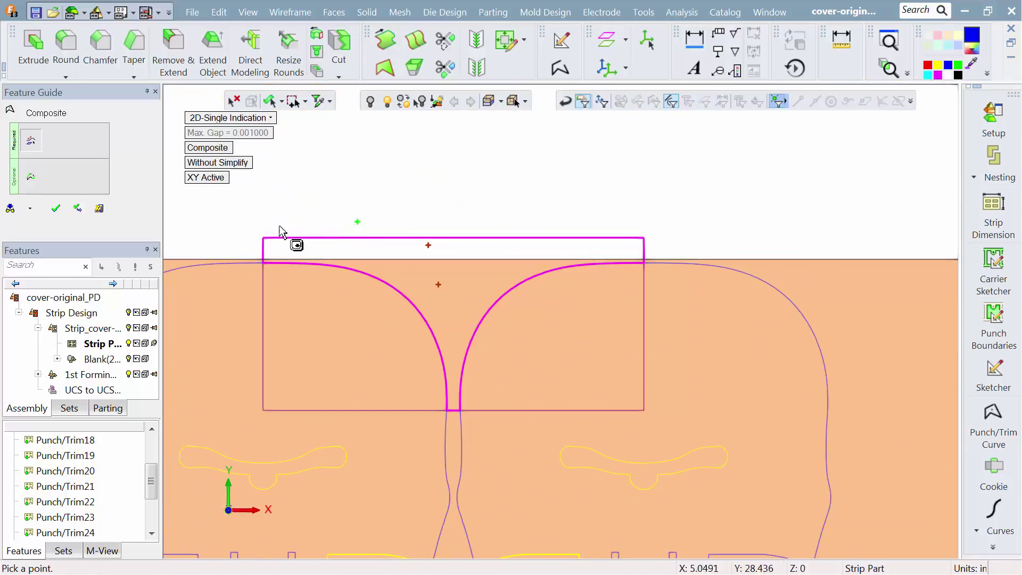
Add 0.25 radii to the composite's two outermost corners beyond the strip edge and finish the composite.
{"action": "left_click", "coordinate": [30, 177]}
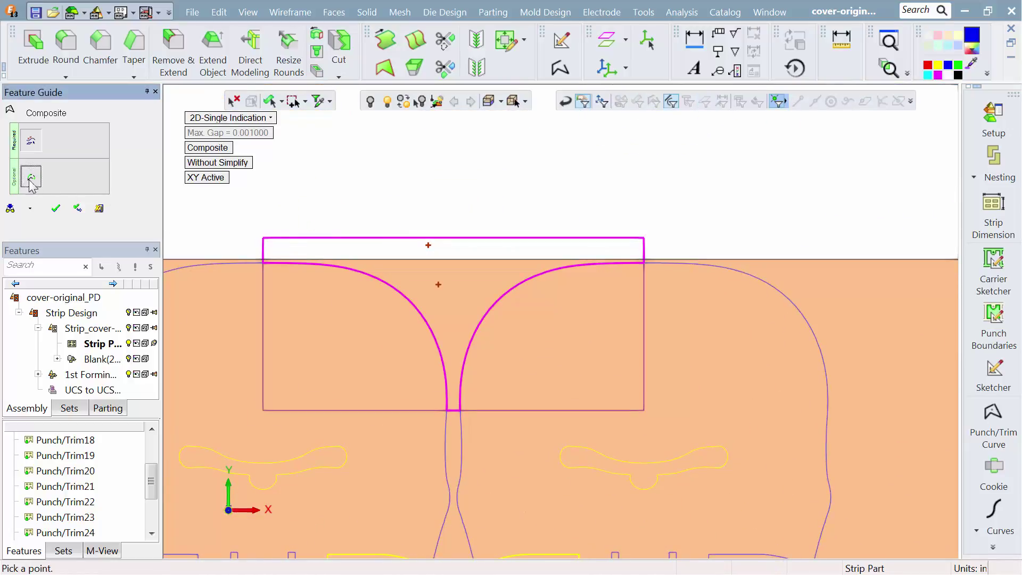
{"action": "left_click", "coordinate": [263, 239]}
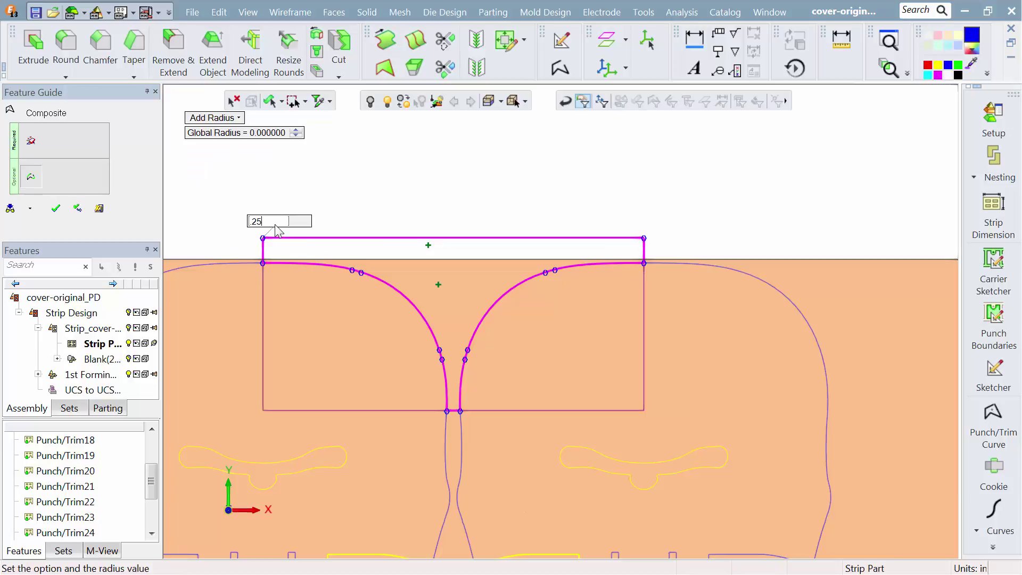
{"action": "type", "text": ".25"}
{"action": "key", "text": "Return"}
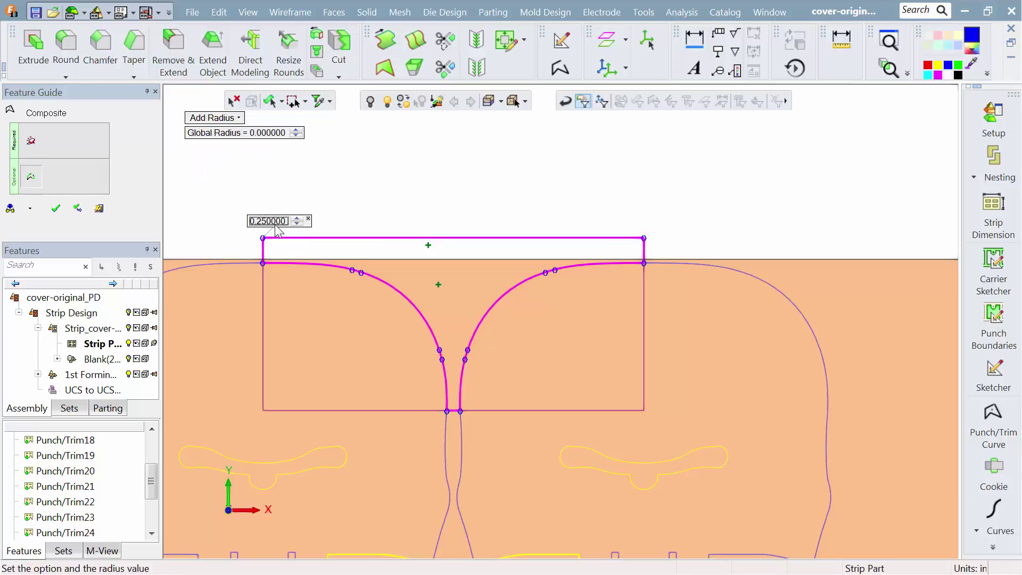
{"action": "left_click", "coordinate": [647, 238]}
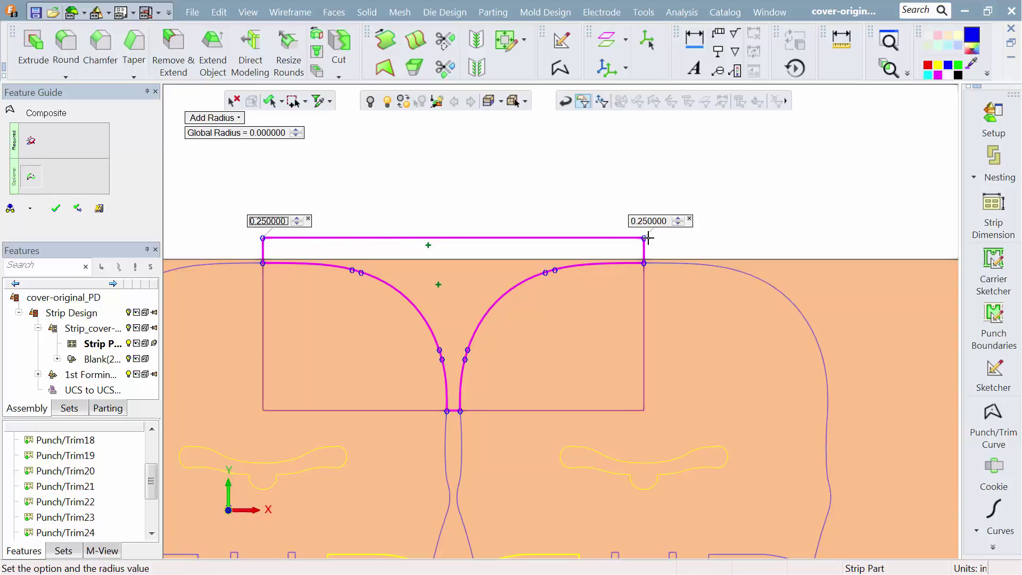
{"action": "left_click", "coordinate": [57, 211]}
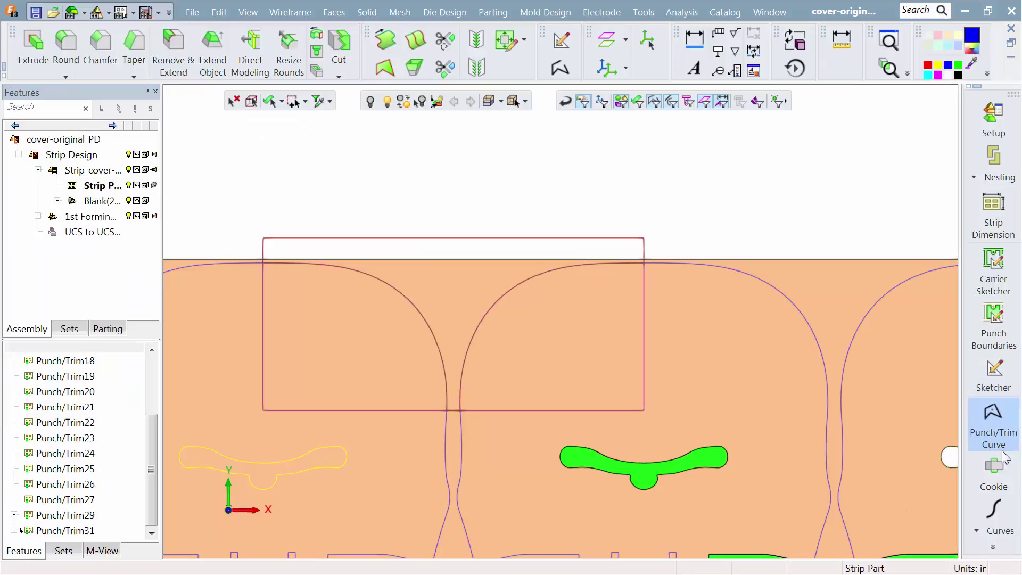
Apply an Extend cookie by edges with a 0.25 offset to the part of the composite projecting beyond the strip's upper edge.
{"action": "left_click", "coordinate": [993, 471]}
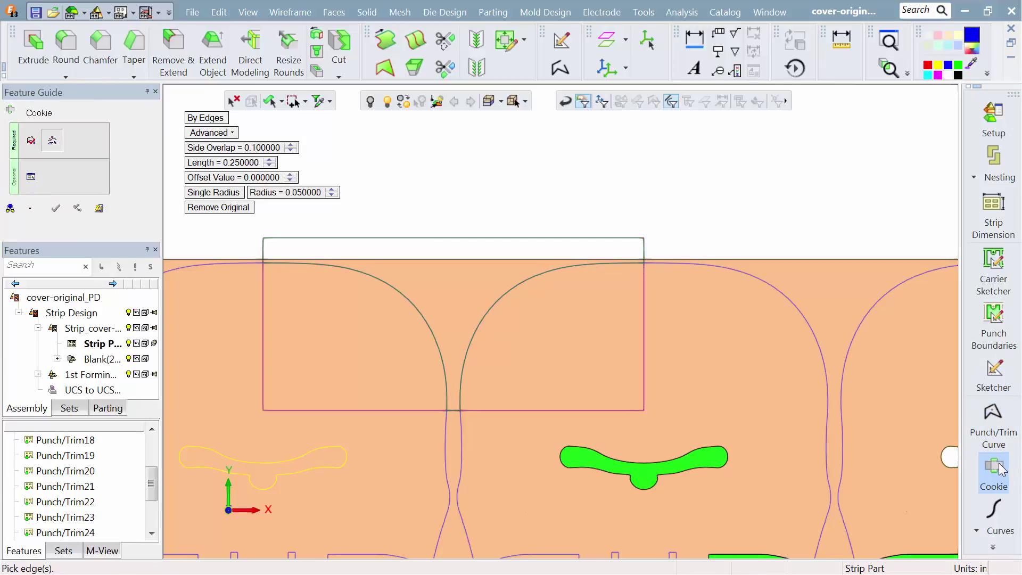
{"action": "left_click", "coordinate": [646, 254]}
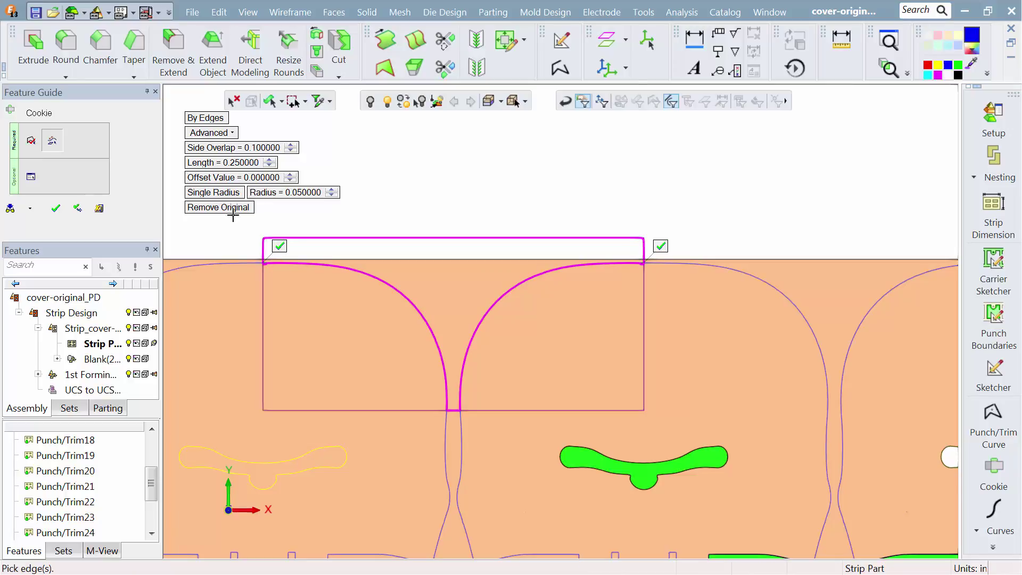
{"action": "left_click", "coordinate": [210, 133]}
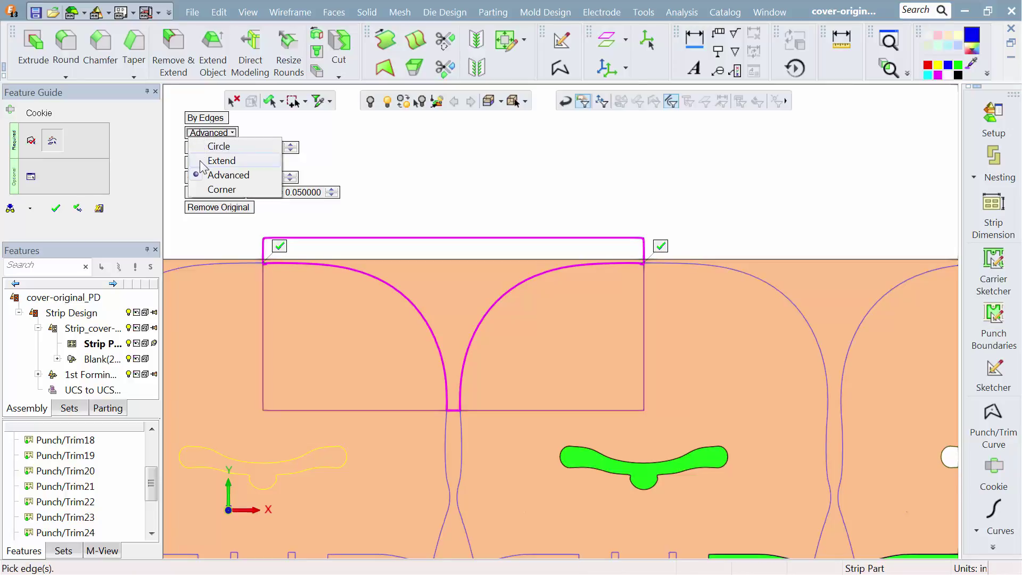
{"action": "left_click", "coordinate": [204, 160]}
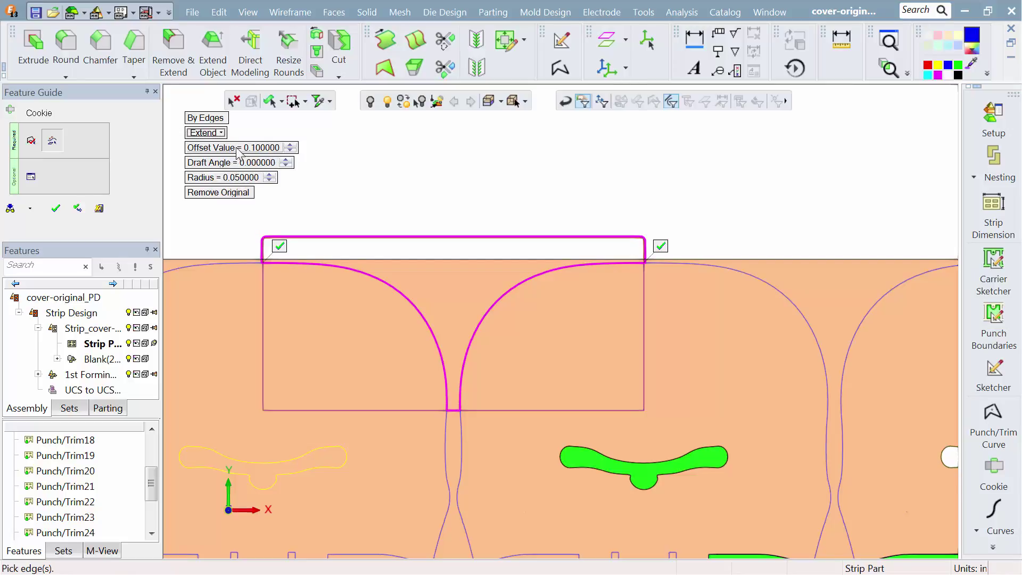
{"action": "left_click", "coordinate": [252, 150]}
{"action": "type", "text": ".25"}
{"action": "key", "text": "Return"}
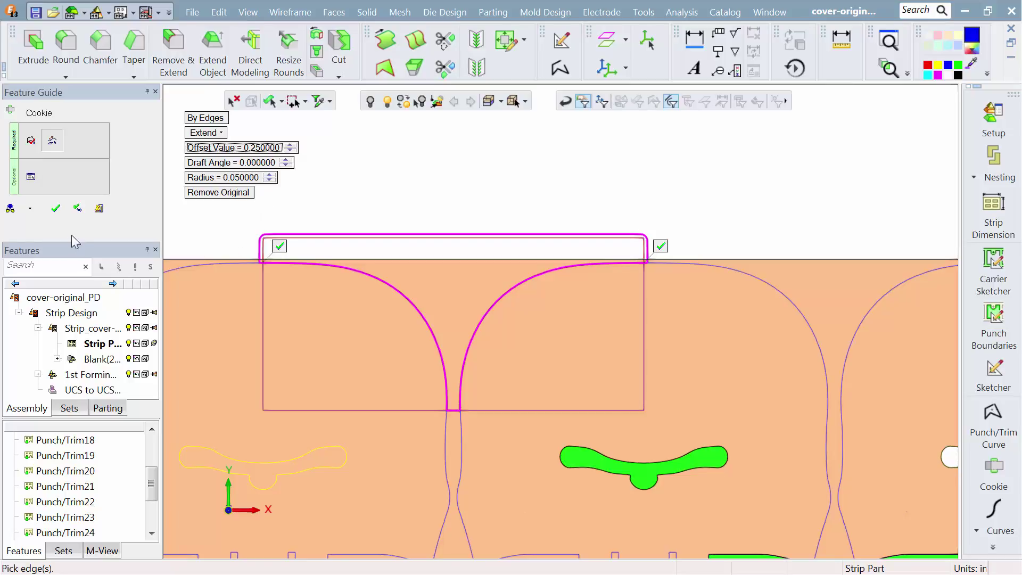
{"action": "left_click", "coordinate": [78, 209]}
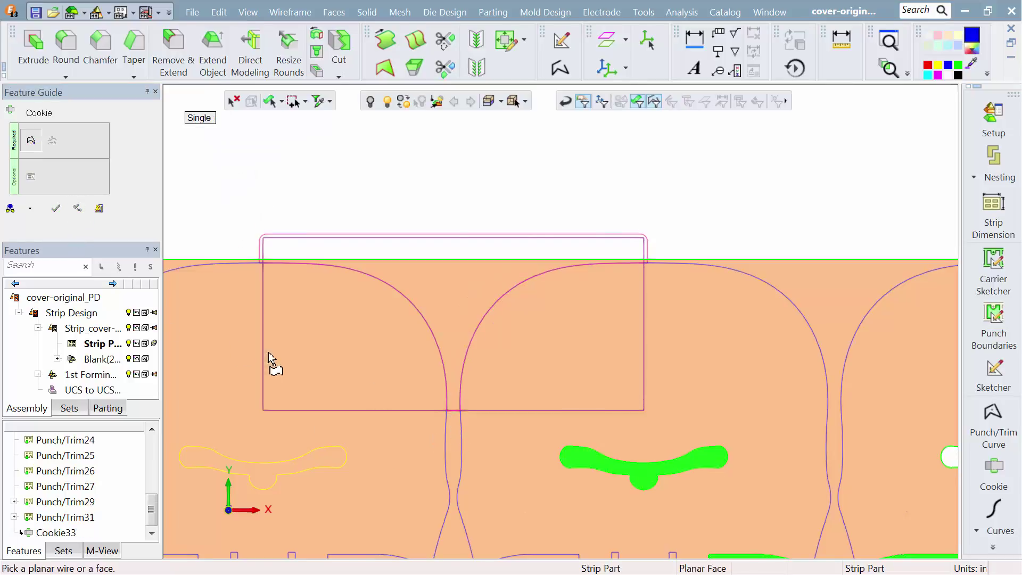
{"action": "left_click", "coordinate": [99, 208]}
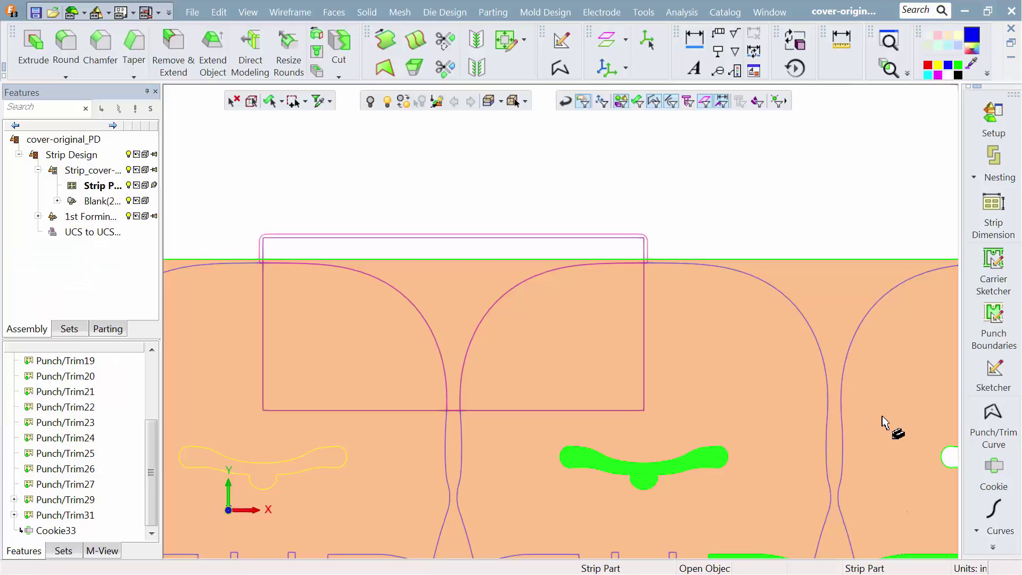
Punch the cookie-extended scrap contour along the strip's upper edge, starting between the third and fourth upper blanks.
{"action": "left_click", "coordinate": [992, 549]}
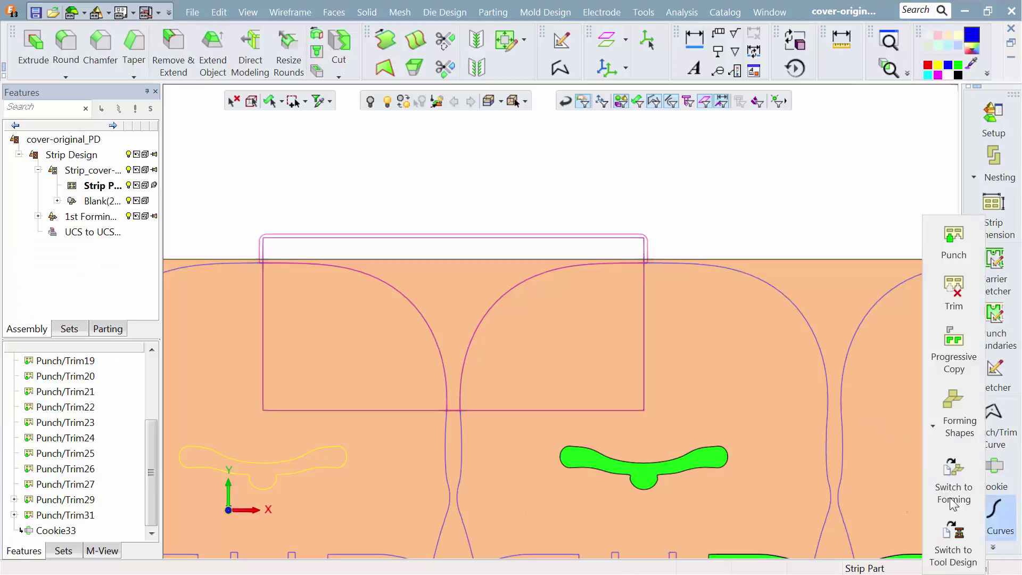
{"action": "left_click", "coordinate": [947, 240]}
{"action": "scroll", "coordinate": [625, 335], "scroll_direction": "down", "scroll_amount": 3}
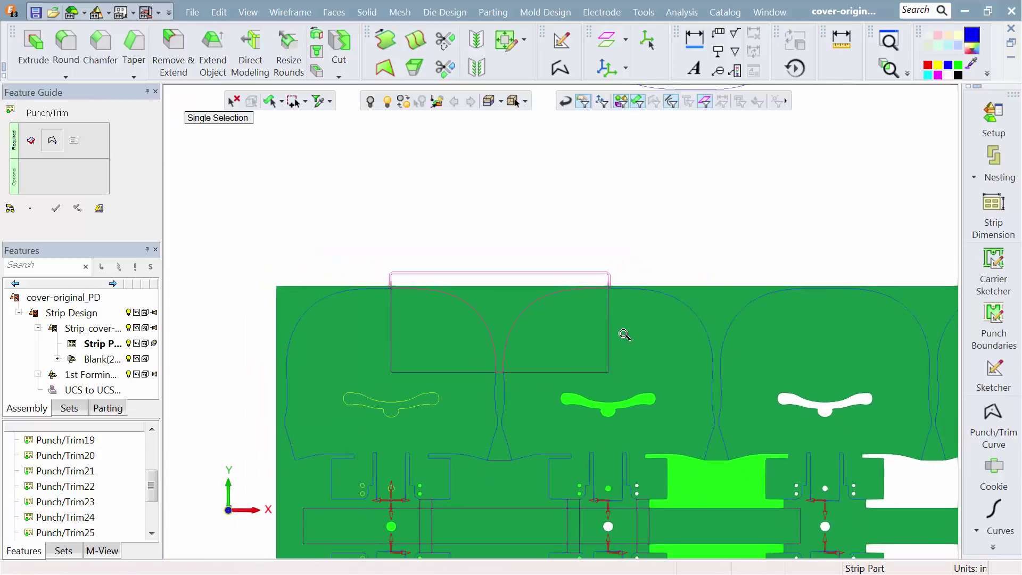
{"action": "left_click", "coordinate": [597, 275]}
{"action": "middle_click", "coordinate": [662, 221]}
{"action": "right_click_drag", "start_coordinate": [678, 291], "coordinate": [685, 374], "text": "ctrl"}
{"action": "middle_click_drag", "start_coordinate": [649, 353], "coordinate": [580, 355], "text": "ctrl"}
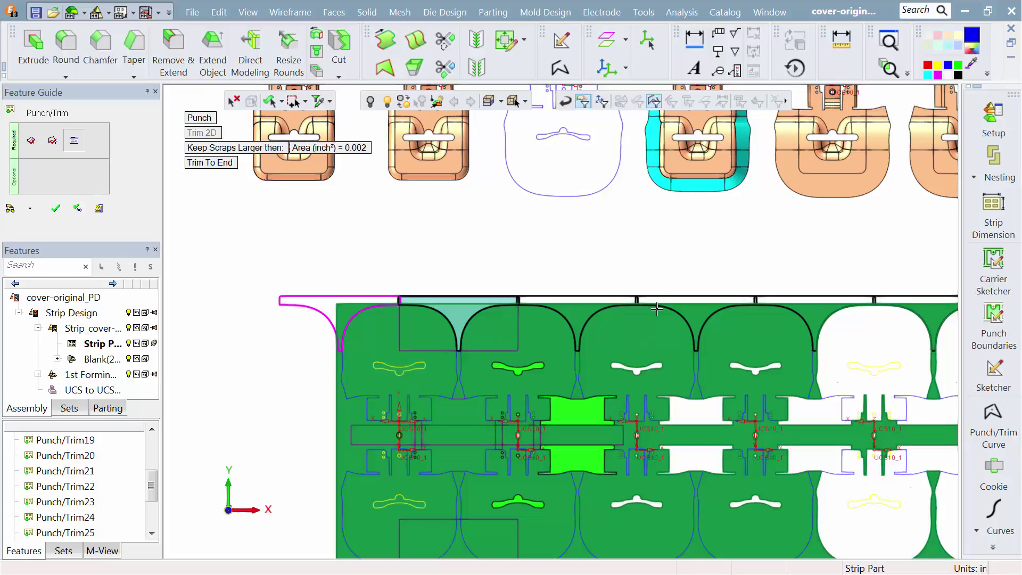
{"action": "left_click", "coordinate": [643, 334]}
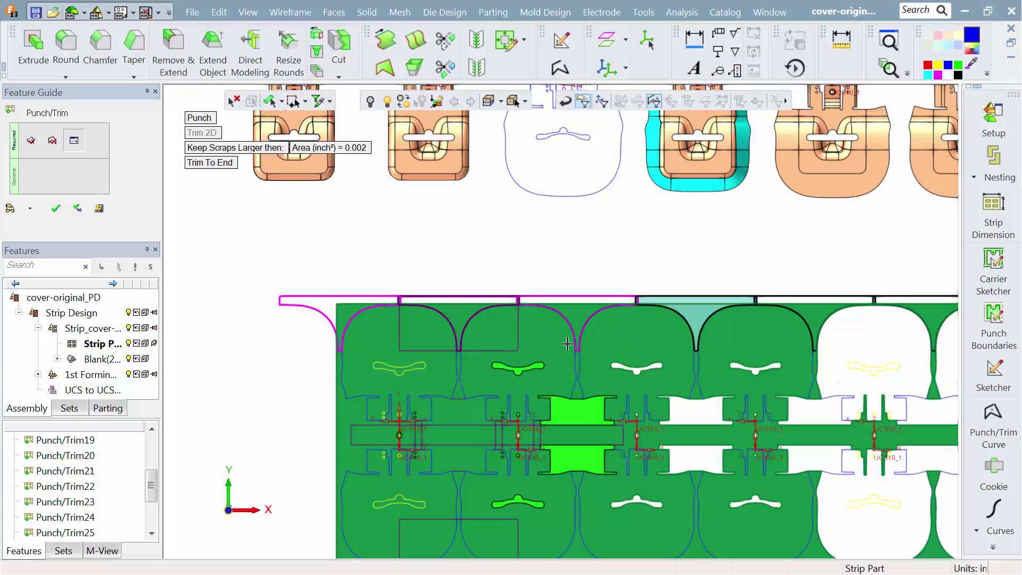
{"action": "left_click", "coordinate": [56, 208]}
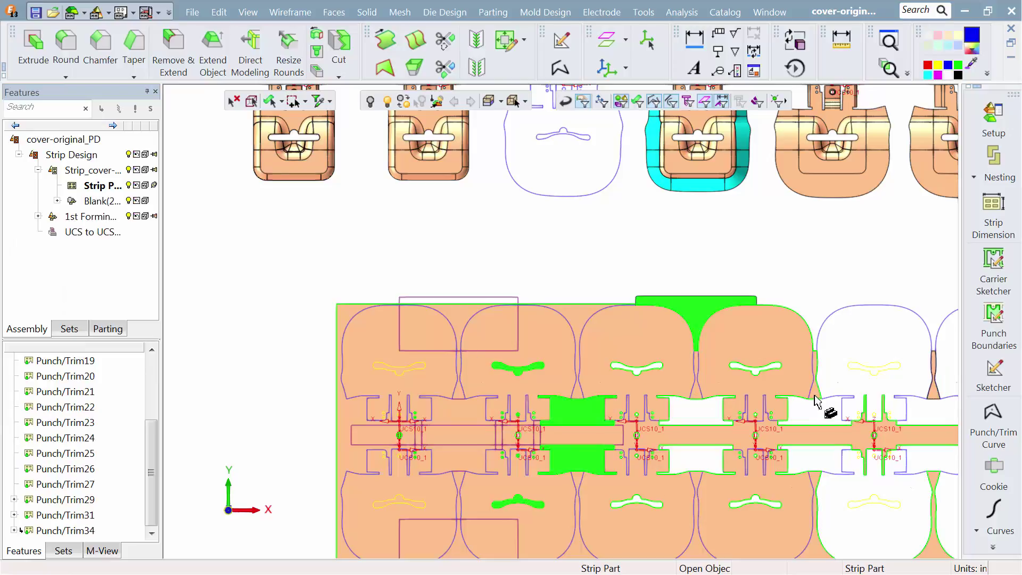
Create a 2D single-indication composite from the scrap area between the first two lower blanks and the rectangle strip beyond the lower edge.
{"action": "middle_click_drag", "start_coordinate": [830, 414], "coordinate": [788, 398]}
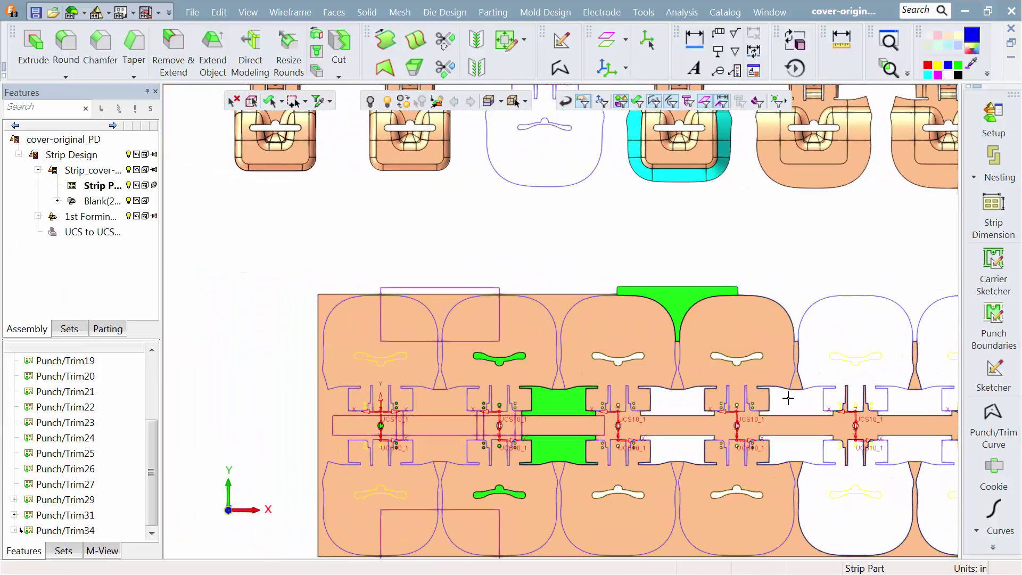
{"action": "left_click", "coordinate": [994, 420]}
{"action": "scroll", "coordinate": [457, 436], "scroll_direction": "up", "scroll_amount": 5}
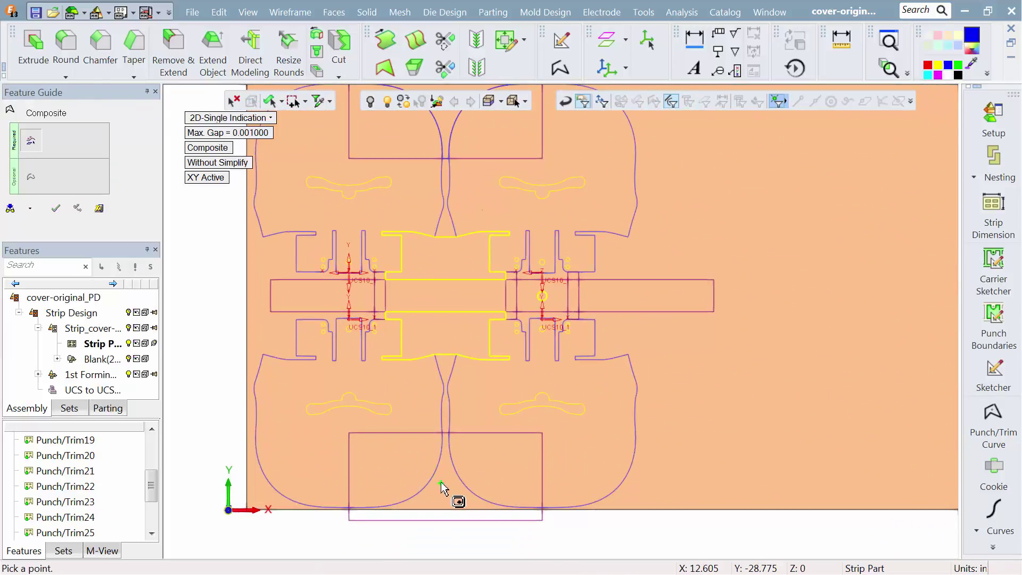
{"action": "left_click", "coordinate": [442, 482]}
{"action": "middle_click_drag", "start_coordinate": [448, 462], "coordinate": [472, 374]}
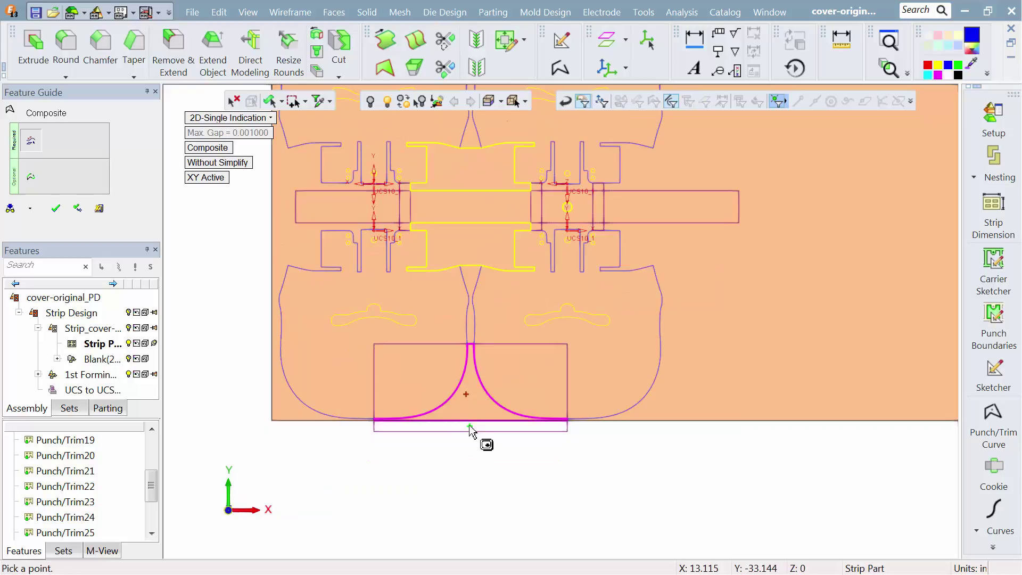
{"action": "left_click", "coordinate": [469, 426]}
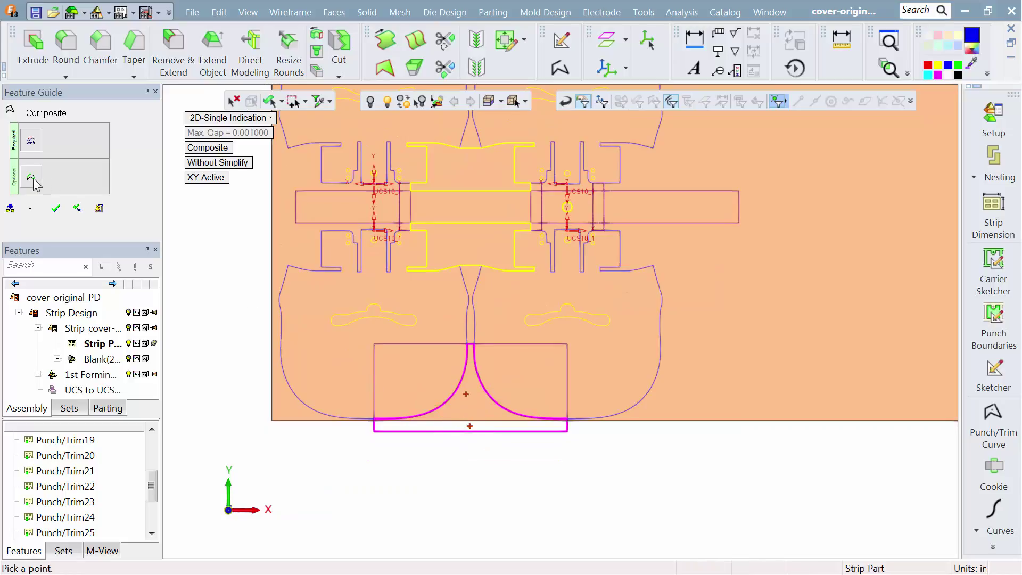
Add 0.25 radii to the lower composite's two outermost corners and finish the composite.
{"action": "left_click", "coordinate": [32, 178]}
{"action": "left_click", "coordinate": [374, 434]}
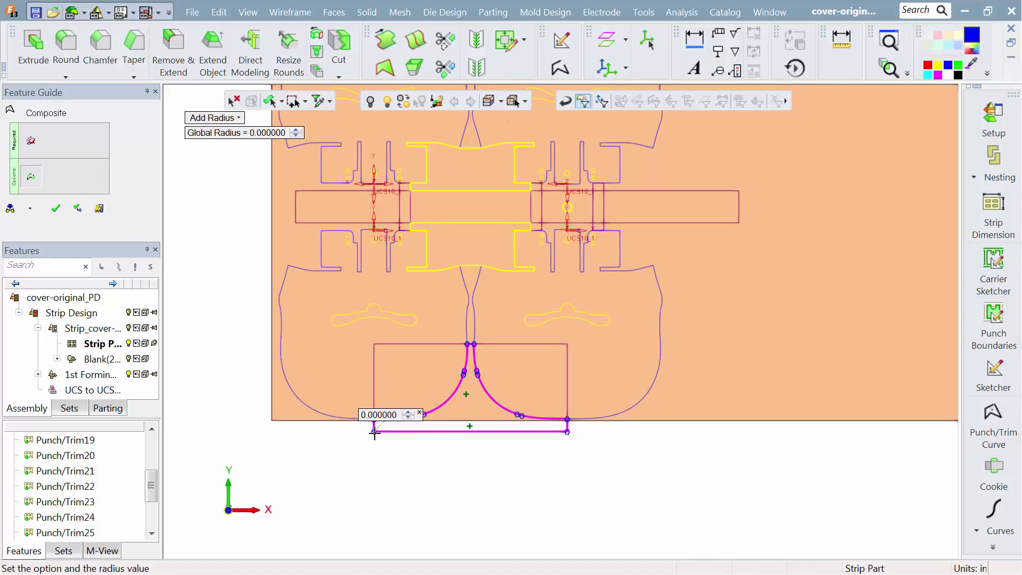
{"action": "double_click", "coordinate": [378, 417]}
{"action": "key", "text": "BackSpace"}
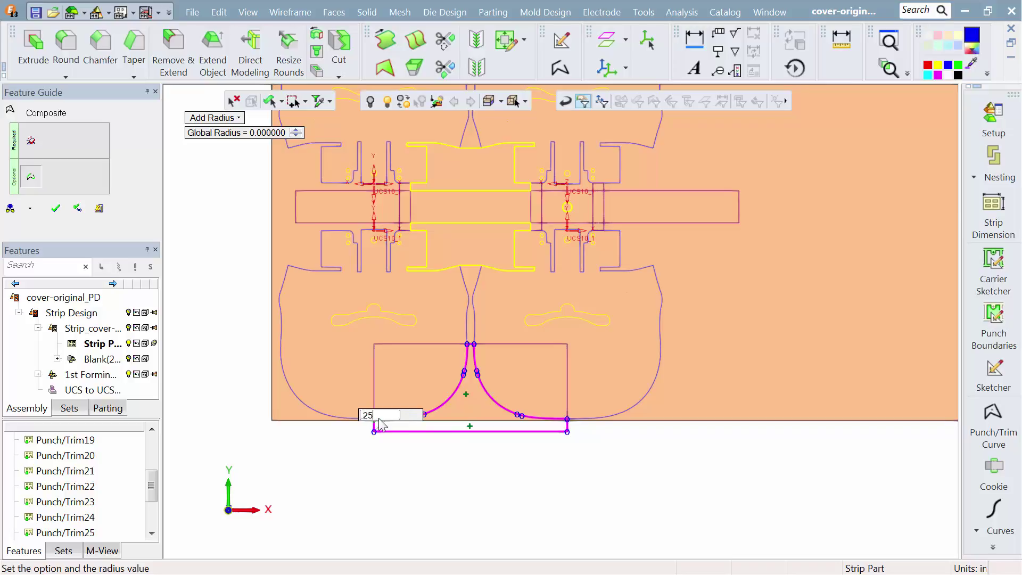
{"action": "key", "text": "Return"}
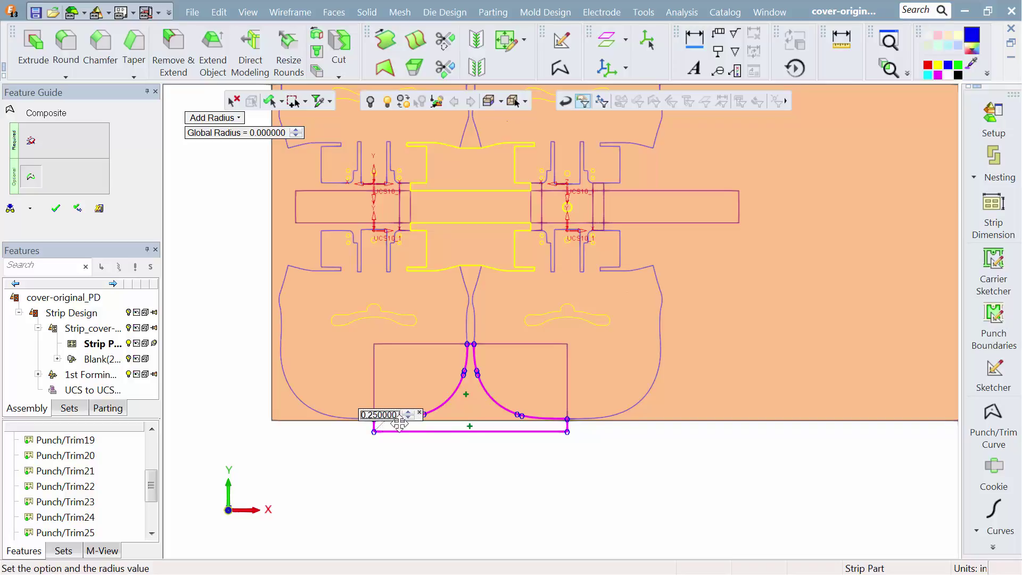
{"action": "left_click", "coordinate": [568, 431]}
{"action": "left_click", "coordinate": [56, 208]}
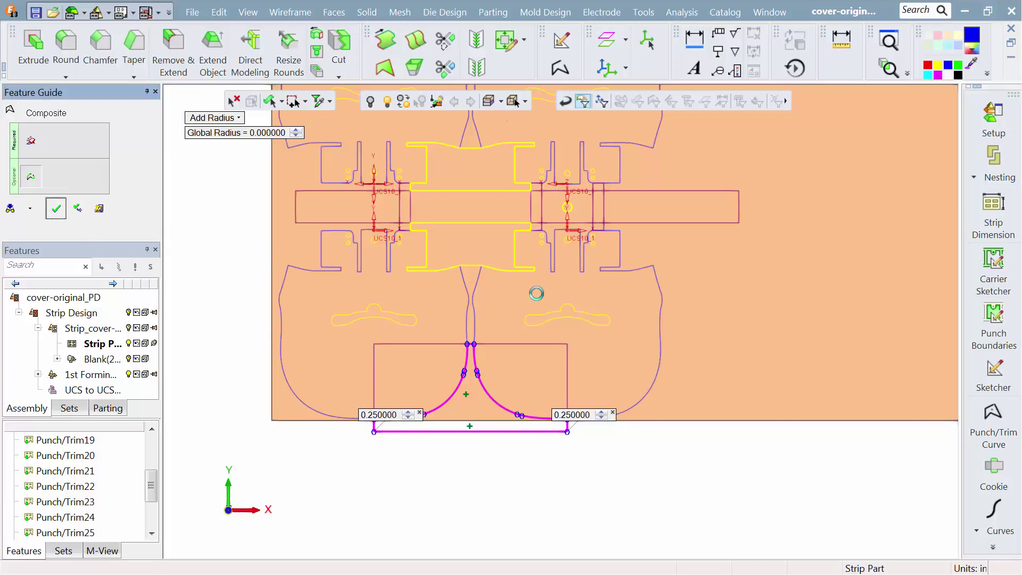
Apply an Extend cookie by edges with a 0.25 offset to the part of the composite projecting beyond the strip's lower edge.
{"action": "left_click", "coordinate": [993, 472]}
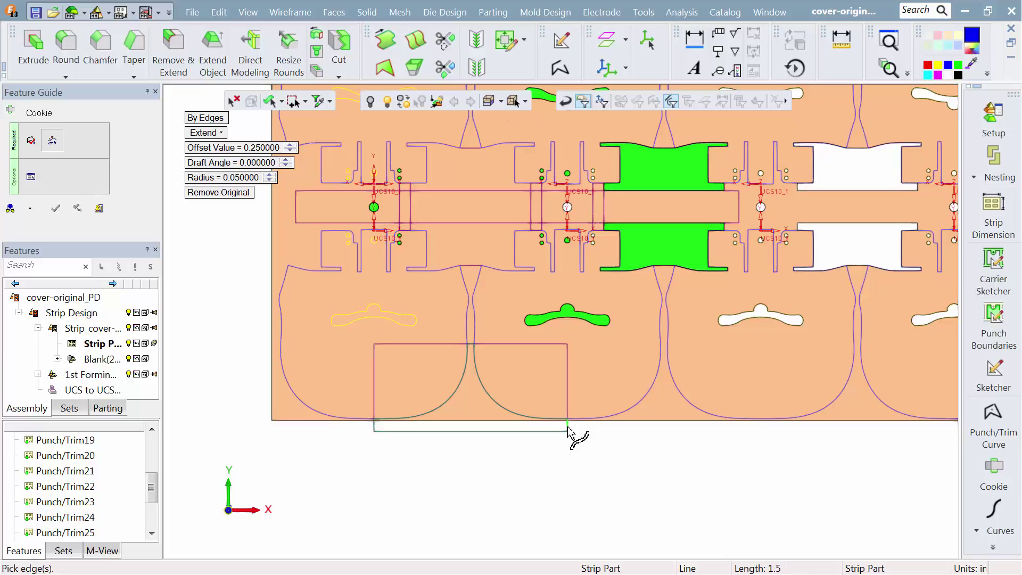
{"action": "left_click", "coordinate": [489, 430]}
{"action": "middle_click_drag", "start_coordinate": [394, 440], "coordinate": [470, 410]}
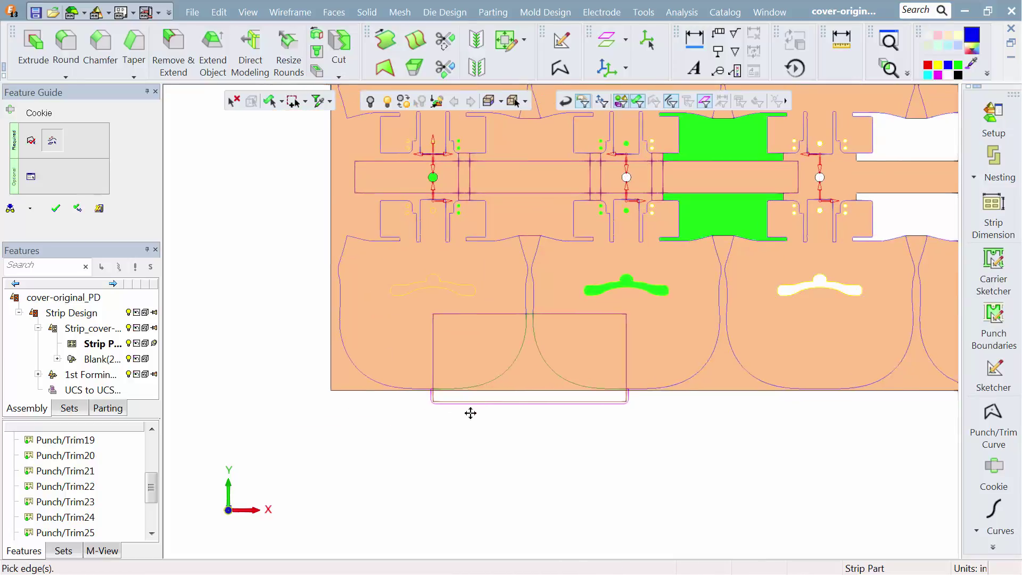
{"action": "right_click_drag", "start_coordinate": [470, 411], "coordinate": [461, 264], "text": "ctrl"}
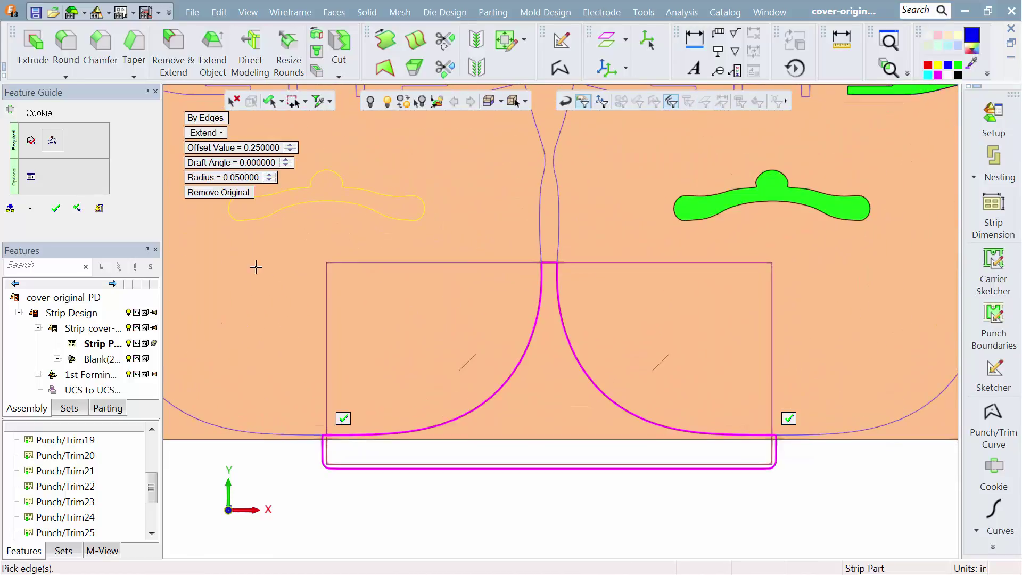
{"action": "left_click", "coordinate": [54, 215]}
Punch the cookie-extended scrap contour along the strip's lower edge, starting between the third and fourth lower blanks.
{"action": "scroll", "coordinate": [490, 410], "scroll_direction": "down", "scroll_amount": 4}
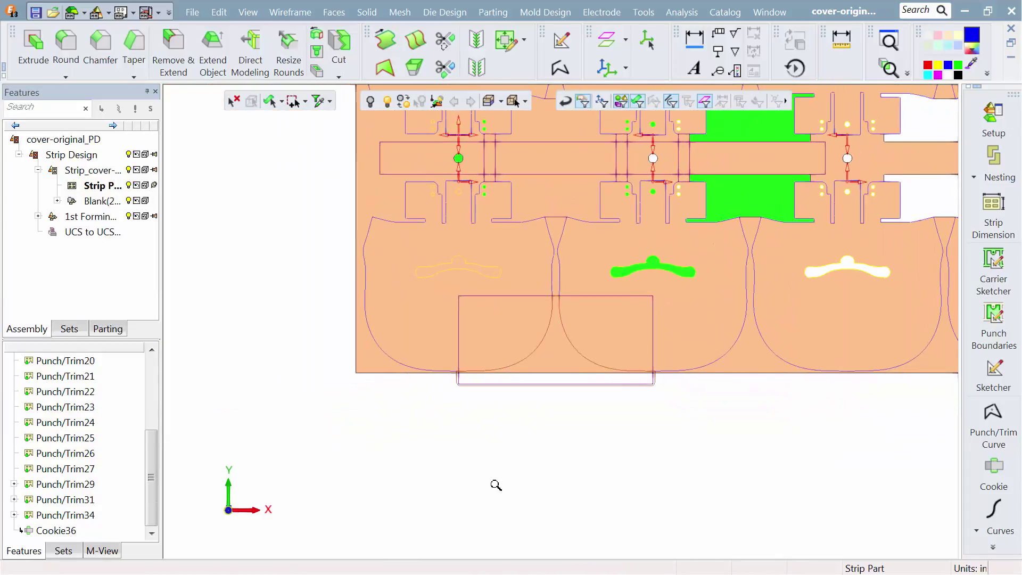
{"action": "left_click", "coordinate": [994, 549]}
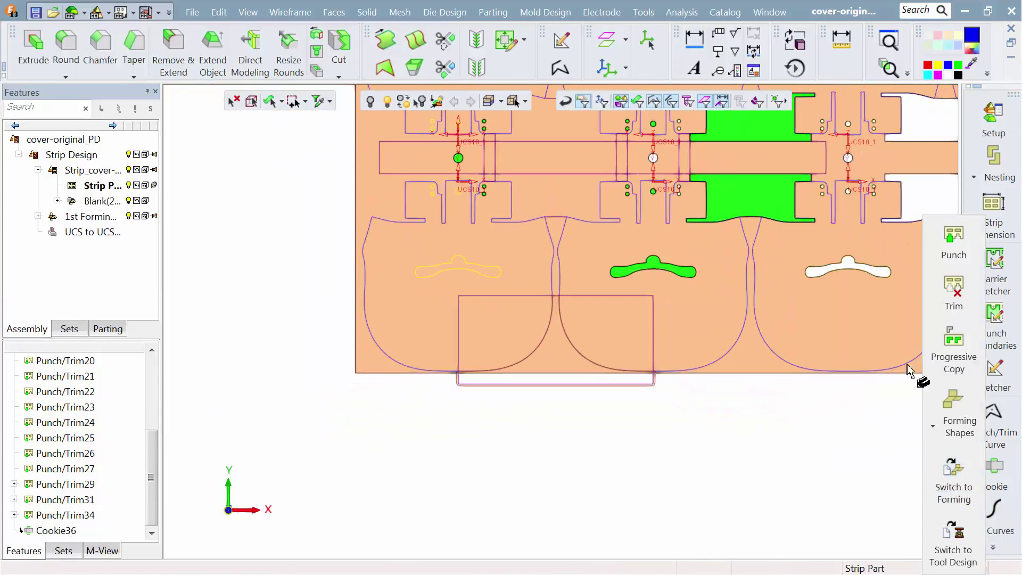
{"action": "left_click", "coordinate": [941, 234]}
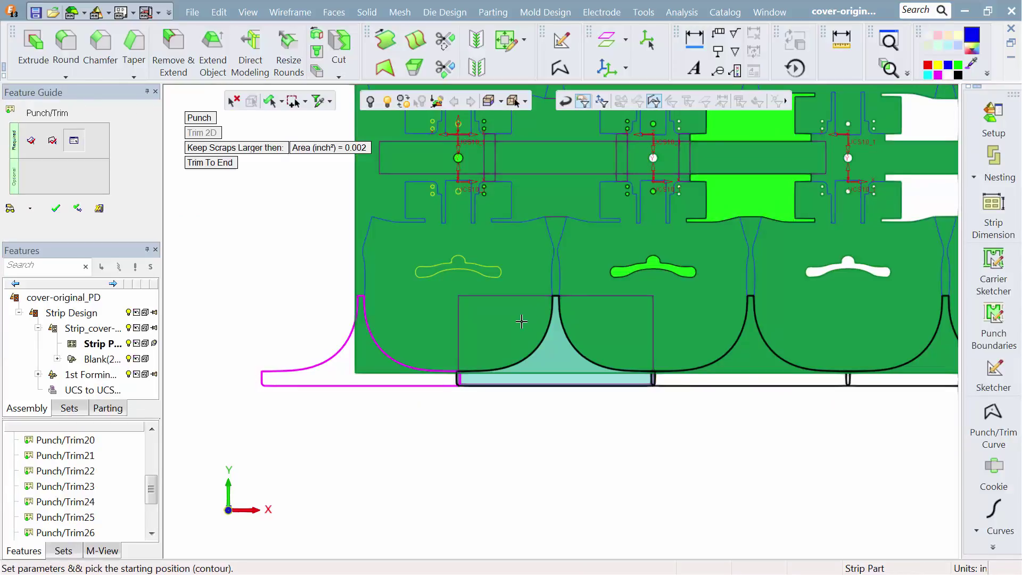
{"action": "scroll", "coordinate": [572, 399], "scroll_direction": "down", "scroll_amount": 3}
{"action": "middle_click_drag", "start_coordinate": [571, 399], "coordinate": [400, 431]}
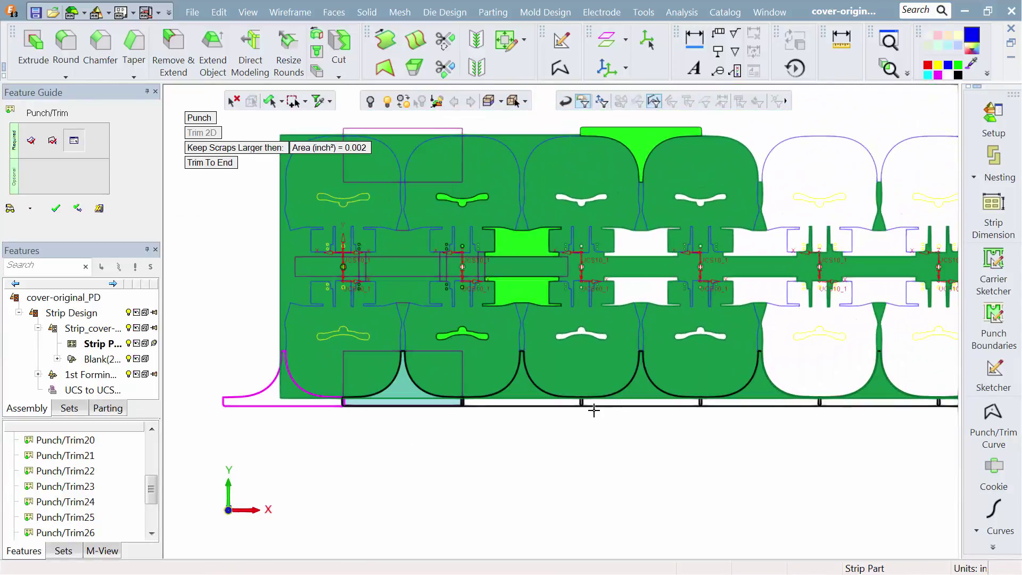
{"action": "left_click", "coordinate": [599, 410]}
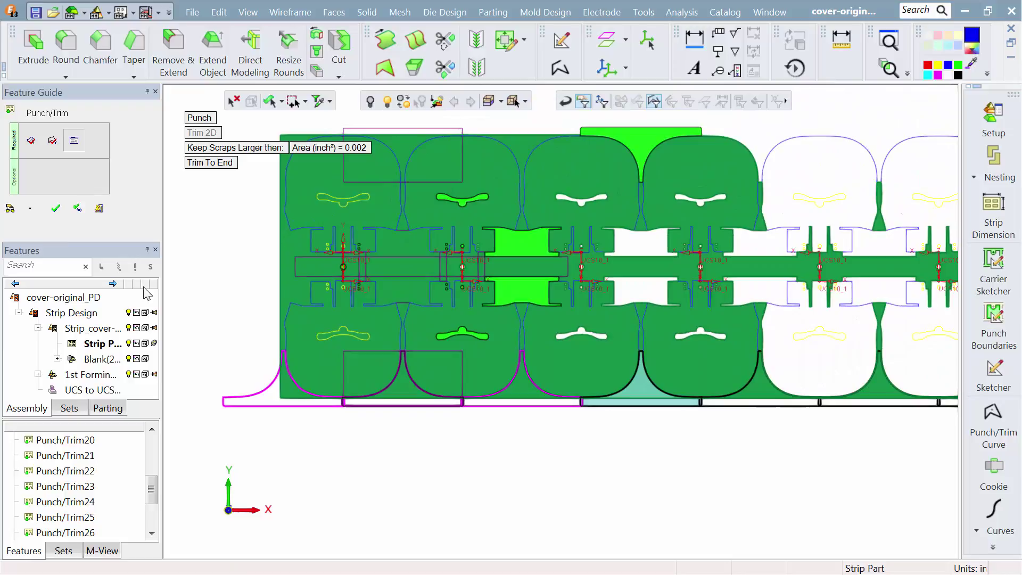
{"action": "left_click", "coordinate": [56, 209]}
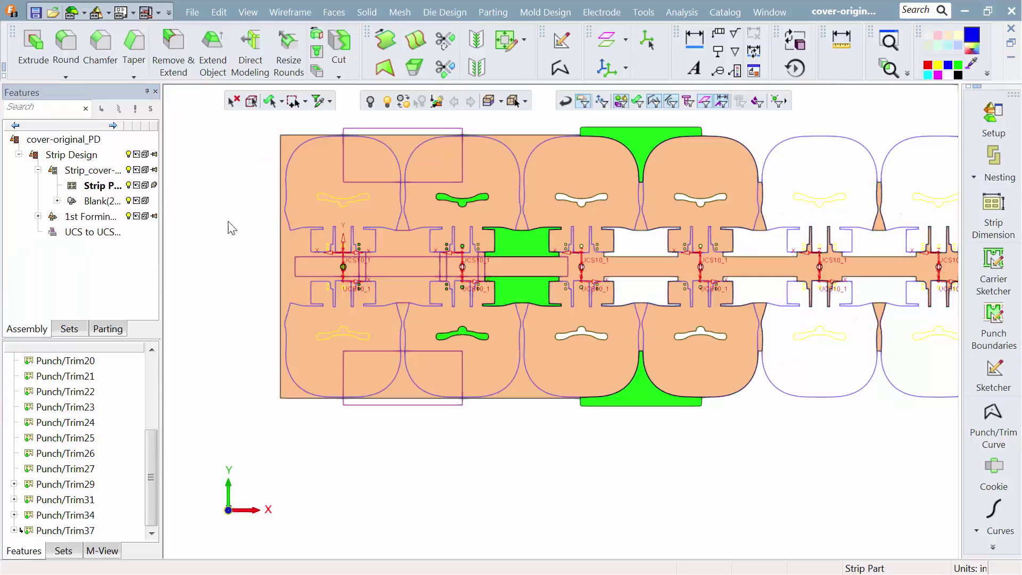
Select the U-shaped scrap area between the second upper blank and the carrier for a 2D single-indication composite.
{"action": "middle_click_drag", "start_coordinate": [483, 261], "coordinate": [557, 355]}
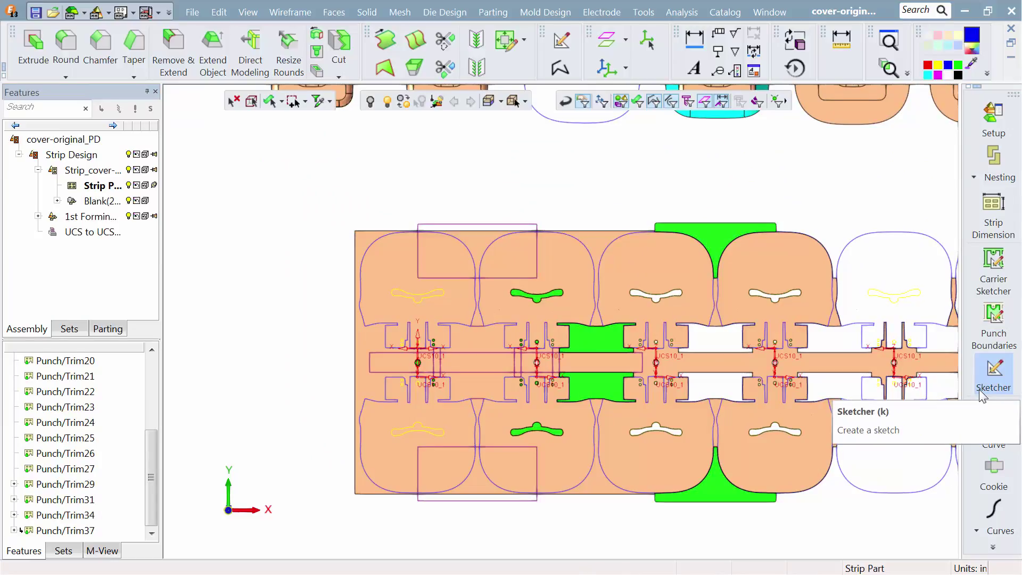
{"action": "left_click", "coordinate": [994, 413]}
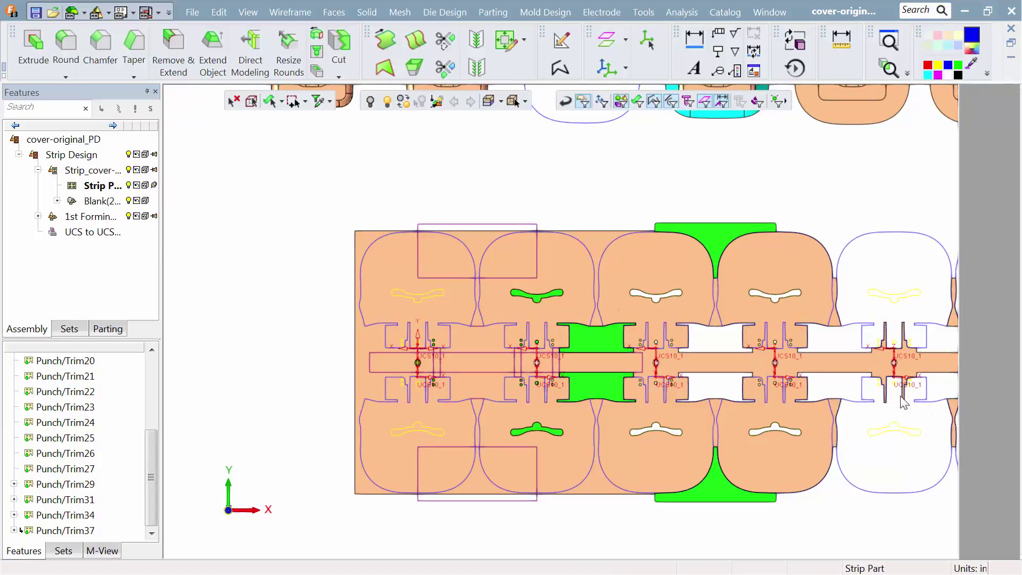
{"action": "scroll", "coordinate": [482, 298], "scroll_direction": "up", "scroll_amount": 4}
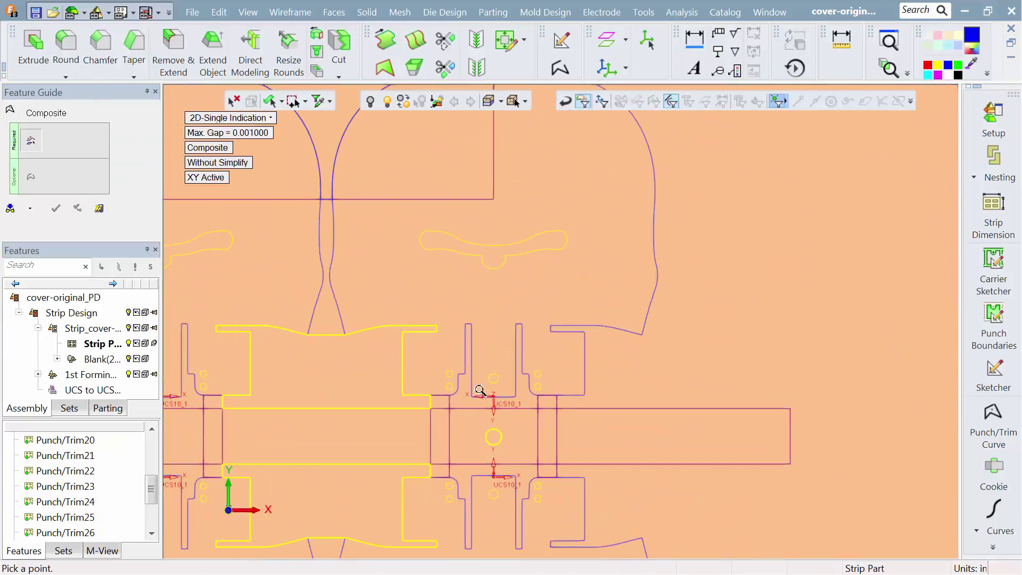
{"action": "left_click", "coordinate": [461, 406]}
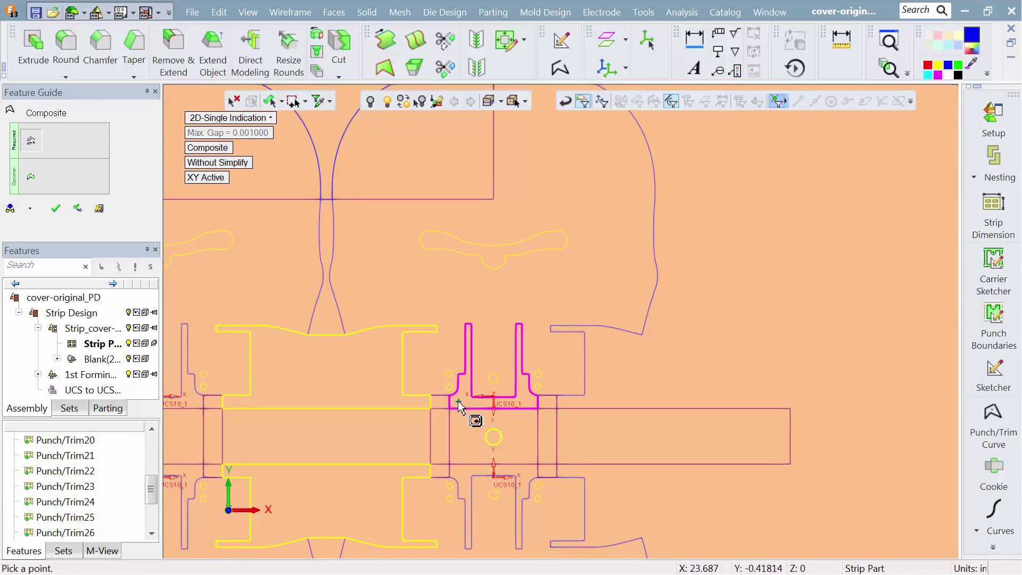
{"action": "right_click_drag", "start_coordinate": [469, 382], "coordinate": [449, 157], "text": "ctrl"}
{"action": "middle_click_drag", "start_coordinate": [400, 328], "coordinate": [510, 142], "text": "ctrl"}
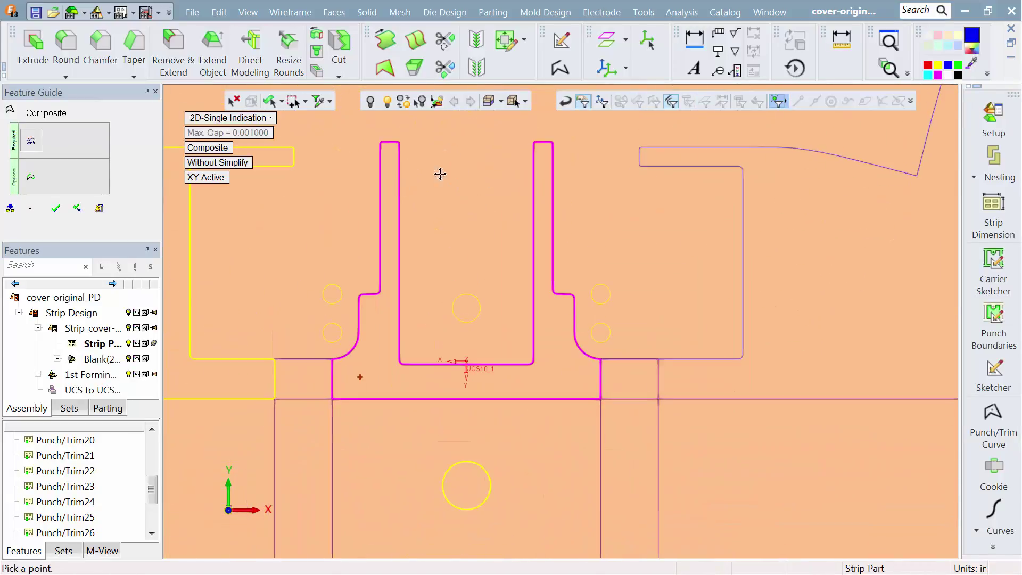
Add 0.0625 radii to the four sharp corners at the U-shaped composite's base and finish the composite.
{"action": "left_click", "coordinate": [36, 179]}
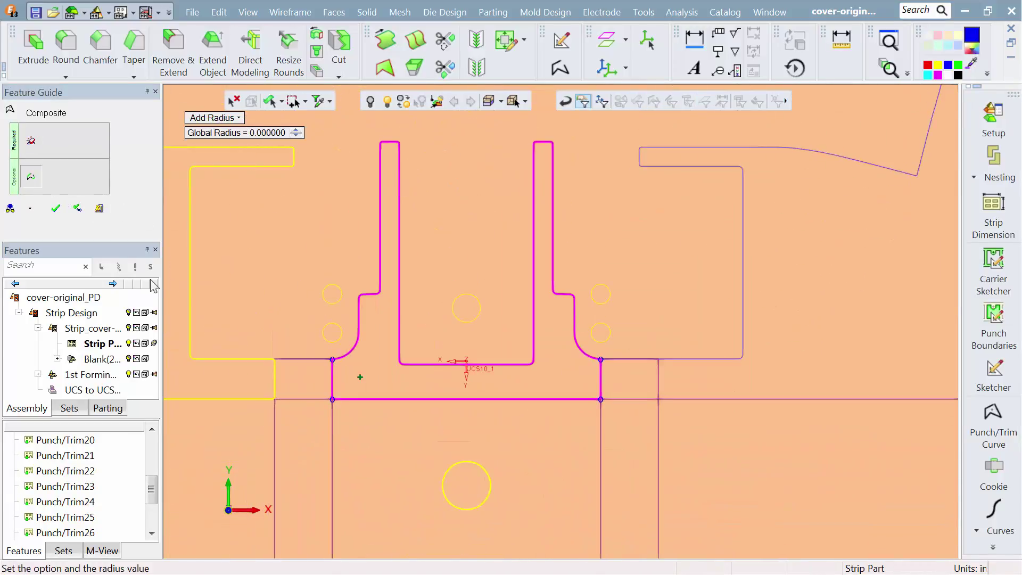
{"action": "left_click", "coordinate": [329, 362]}
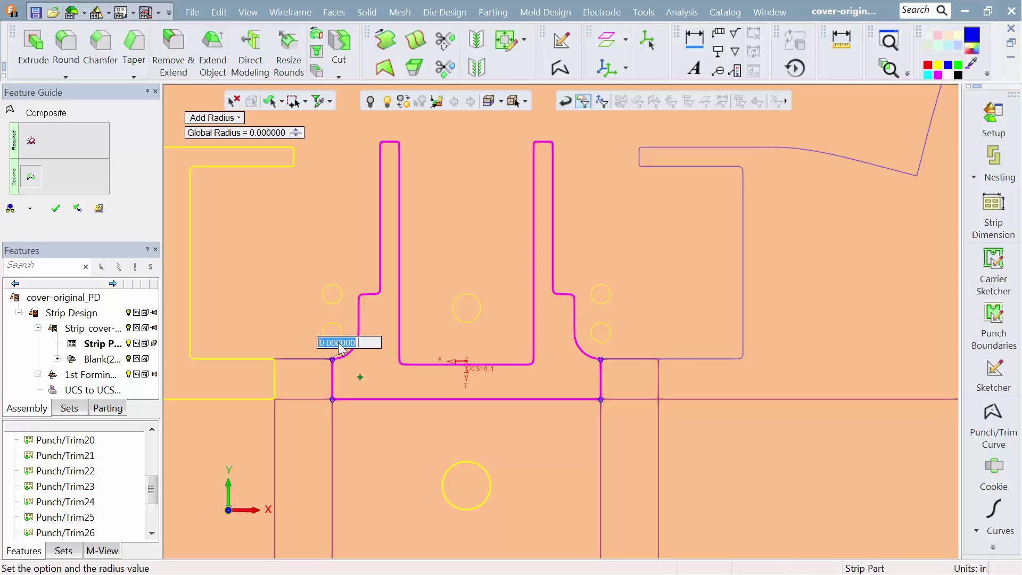
{"action": "type", "text": ".0625"}
{"action": "key", "text": "Return"}
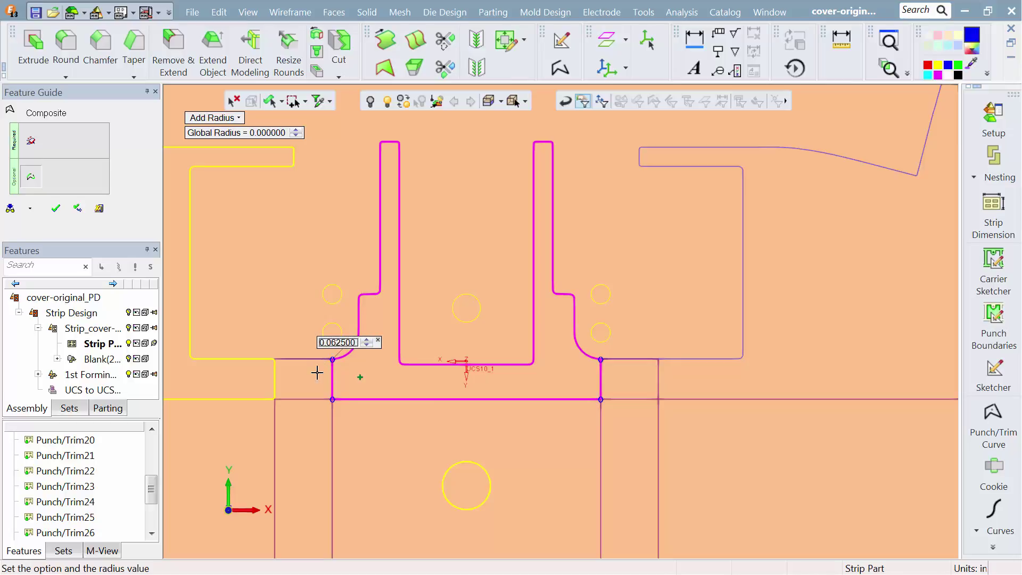
{"action": "left_click", "coordinate": [327, 398]}
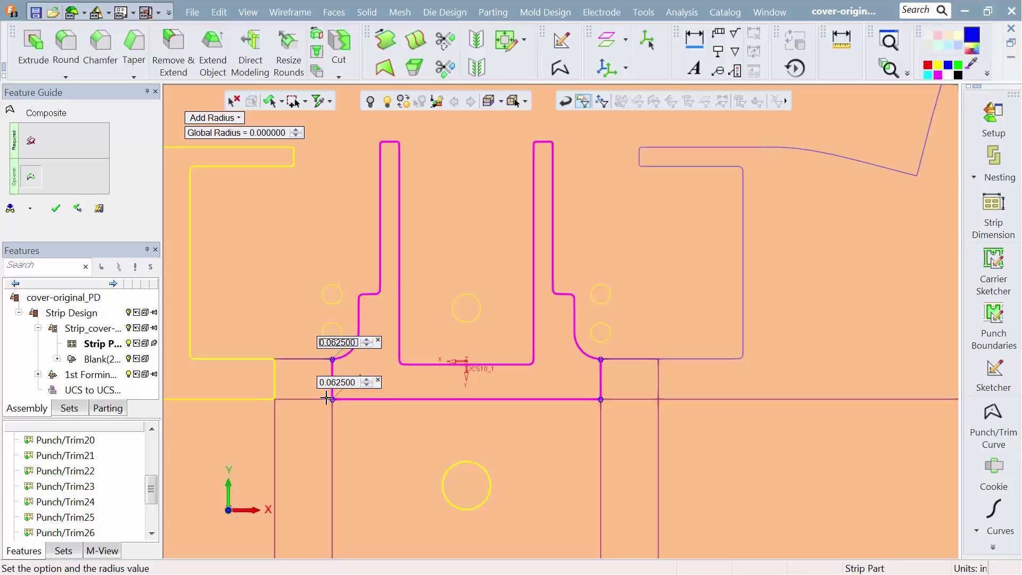
{"action": "left_click", "coordinate": [603, 361]}
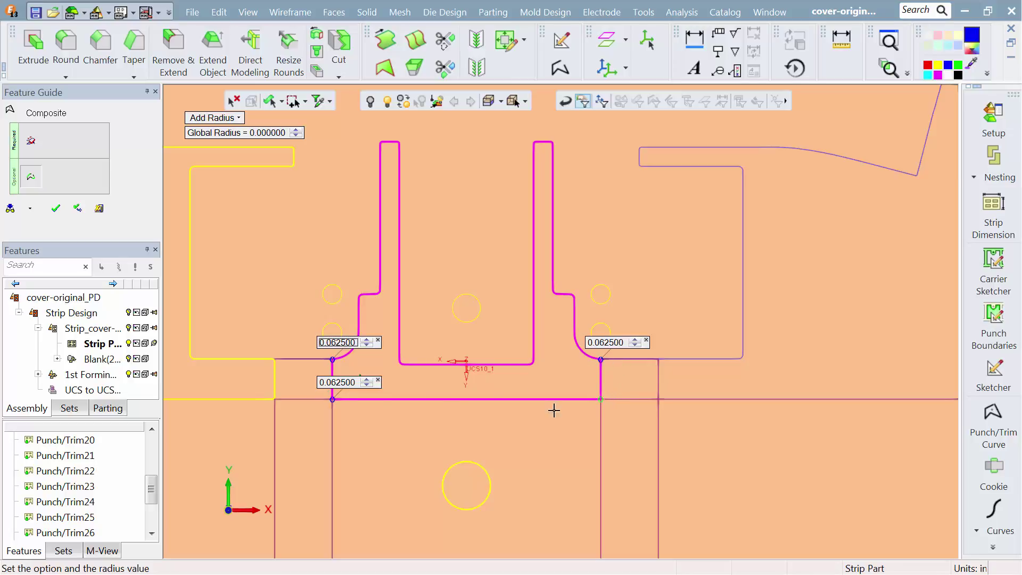
{"action": "left_click", "coordinate": [601, 399]}
{"action": "left_click", "coordinate": [56, 208]}
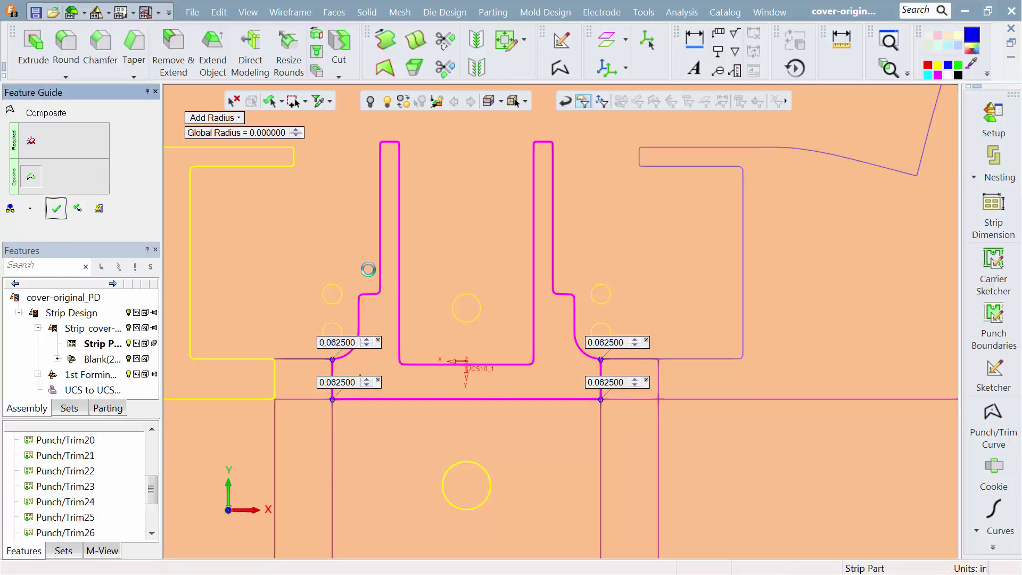
Punch the rounded U-shaped contour above the carrier, starting at the fourth upper blank.
{"action": "right_click_drag", "start_coordinate": [463, 304], "coordinate": [548, 488], "text": "ctrl"}
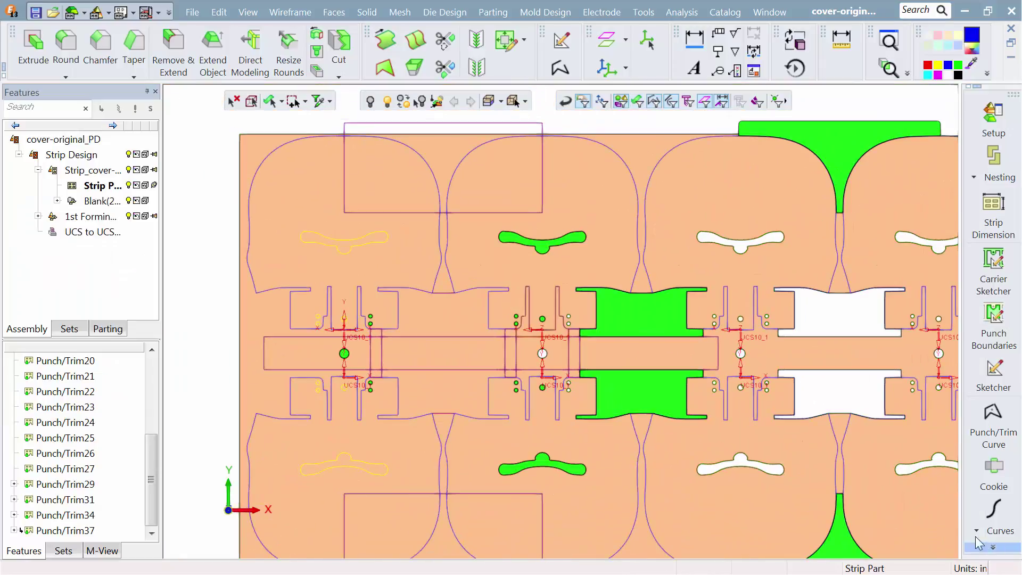
{"action": "left_click", "coordinate": [993, 547]}
{"action": "left_click", "coordinate": [953, 247]}
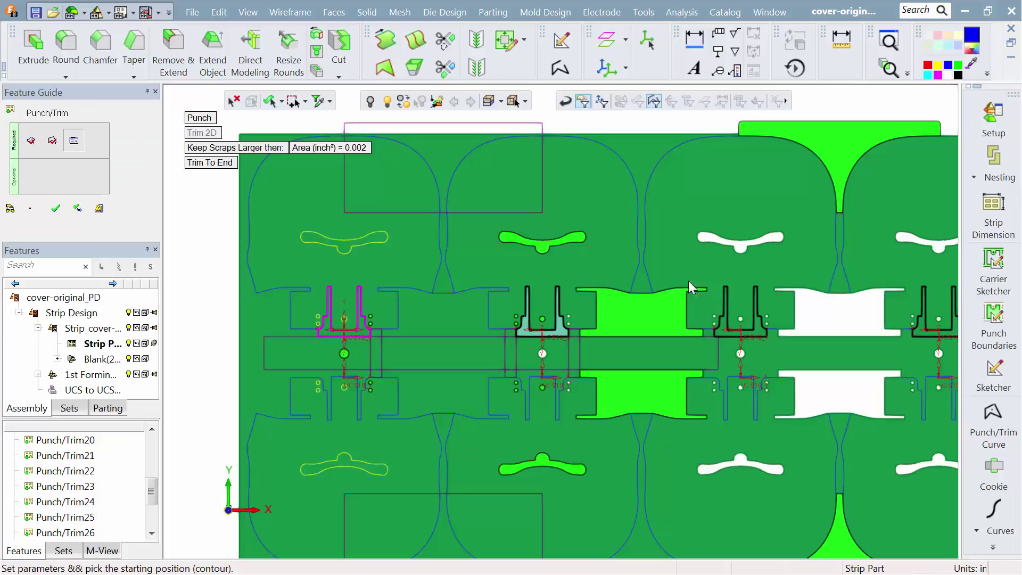
{"action": "middle_click_drag", "start_coordinate": [592, 279], "coordinate": [352, 270], "text": "ctrl"}
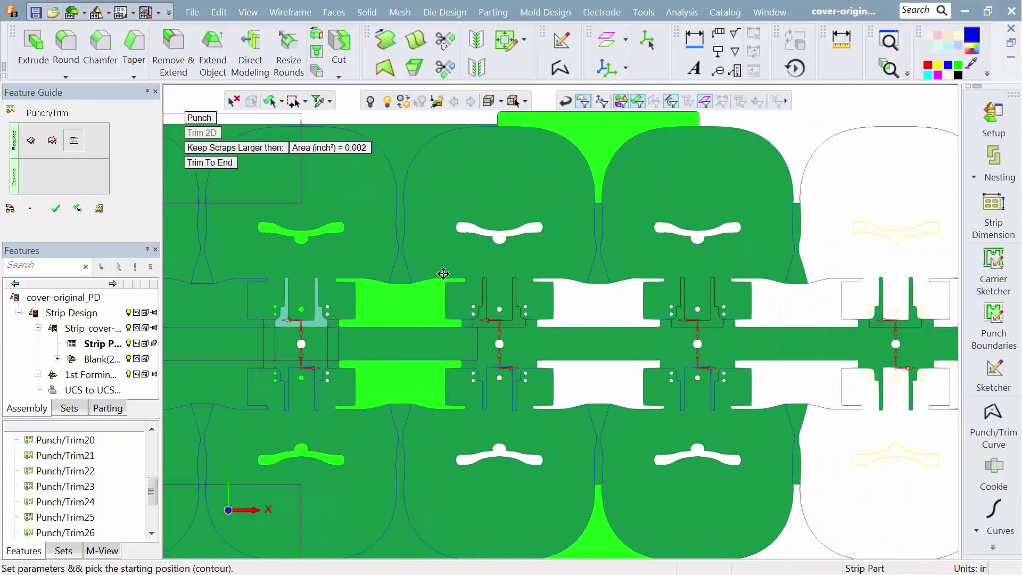
{"action": "left_click", "coordinate": [680, 311]}
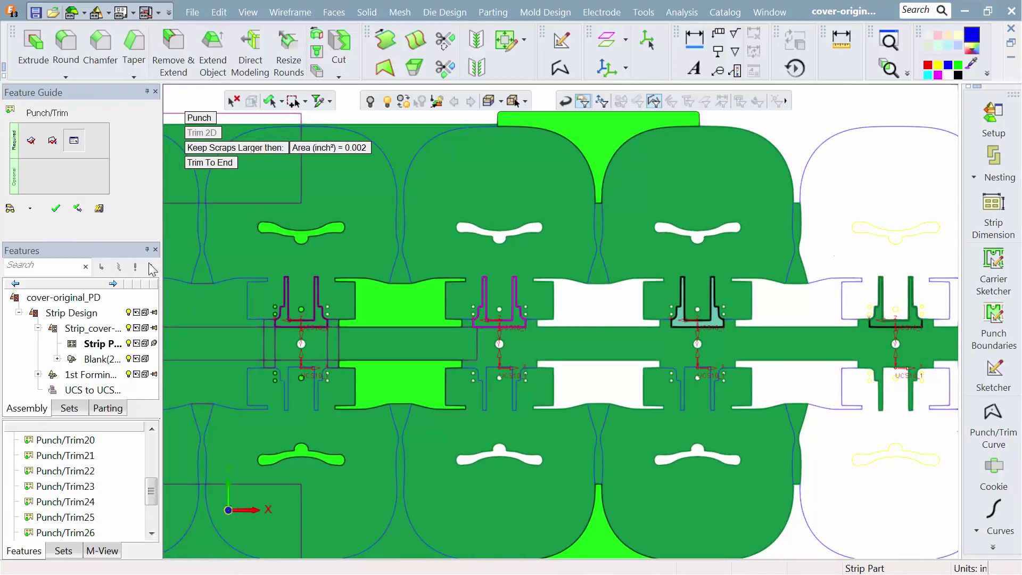
{"action": "left_click", "coordinate": [56, 209]}
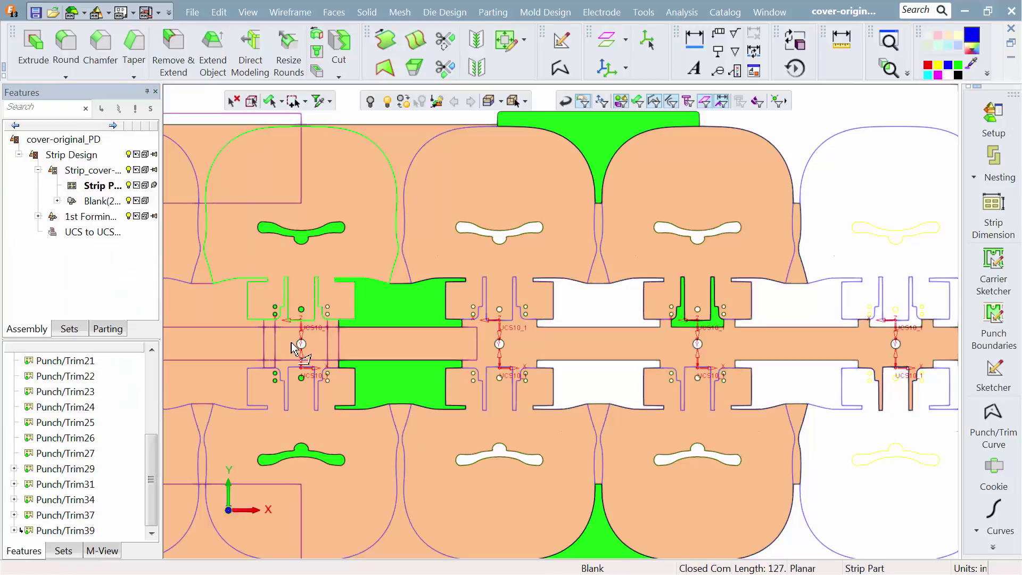
Select the U-shaped scrap area between the second lower blank and the carrier for a 2D single-indication composite.
{"action": "middle_click_drag", "start_coordinate": [345, 340], "coordinate": [679, 350], "text": "ctrl"}
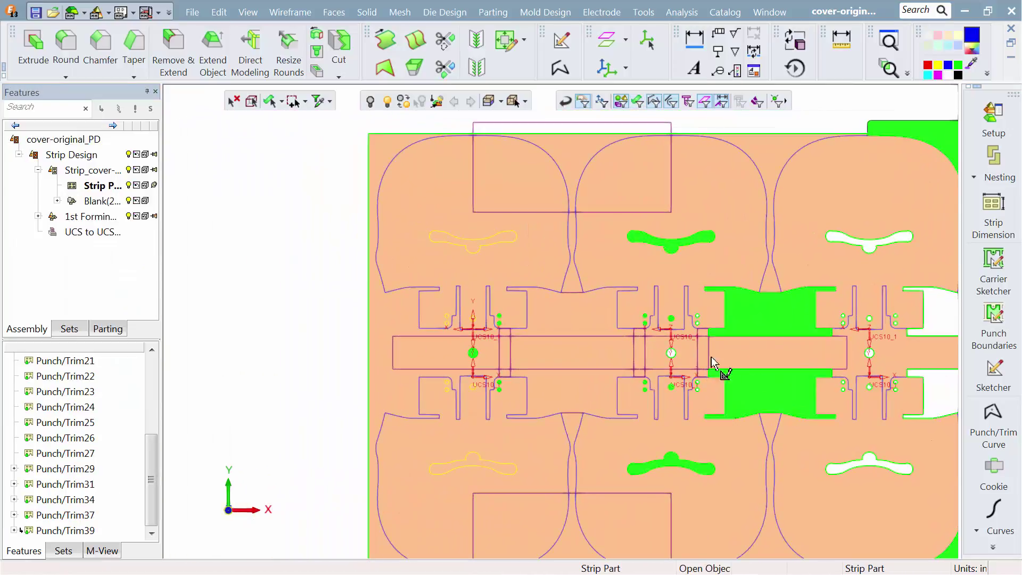
{"action": "left_click", "coordinate": [993, 421]}
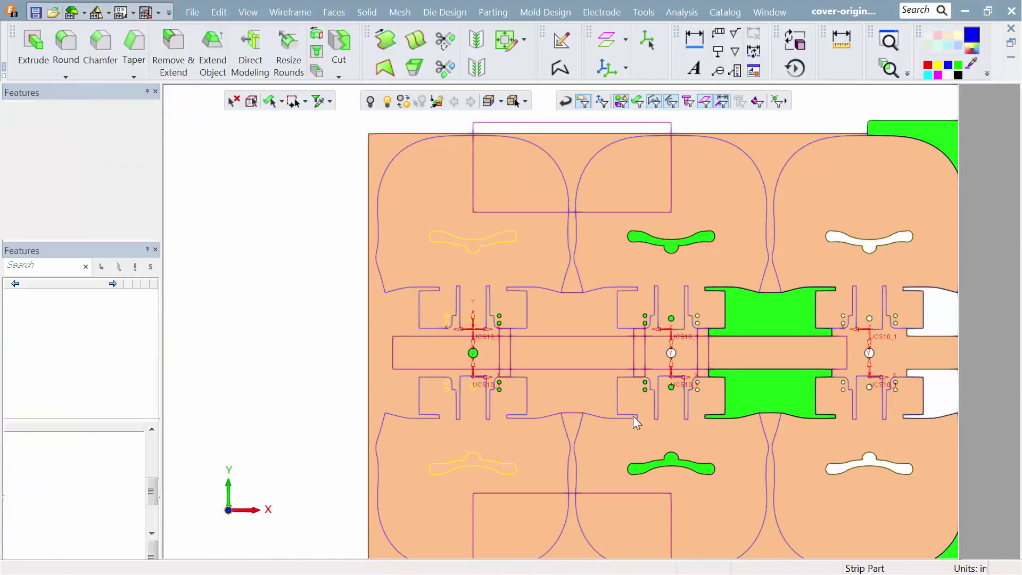
{"action": "scroll", "coordinate": [665, 430], "scroll_direction": "up", "scroll_amount": 3}
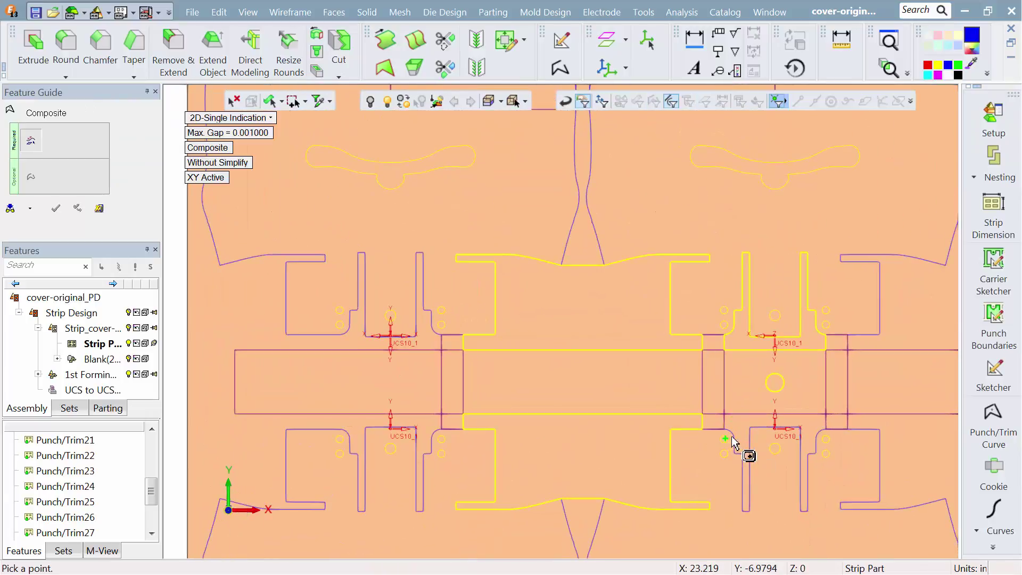
{"action": "left_click", "coordinate": [738, 434]}
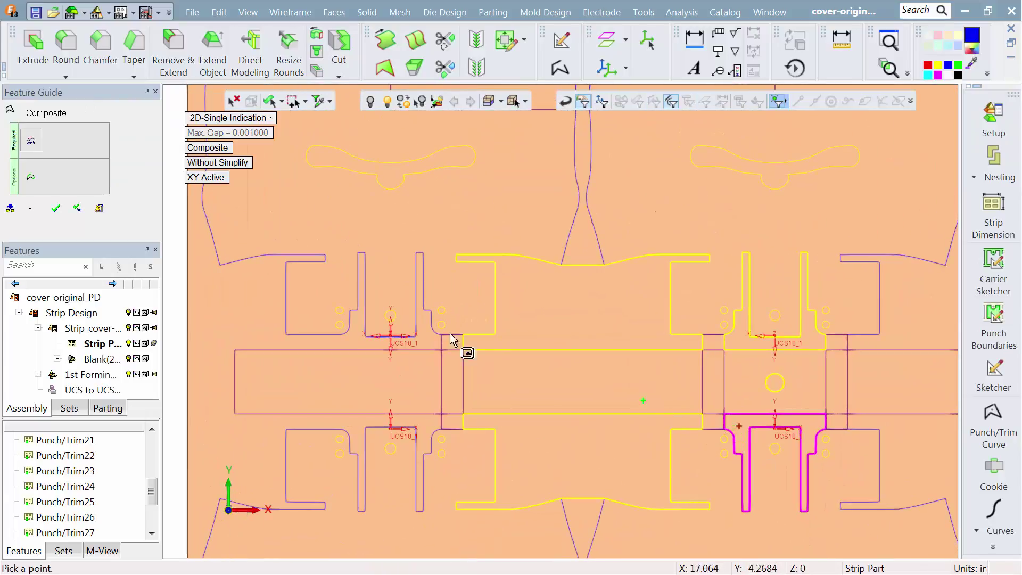
Add 0.0625 radii to the four sharp corners where the lower U-shaped composite meets the carrier, and finish the composite.
{"action": "left_click", "coordinate": [31, 181]}
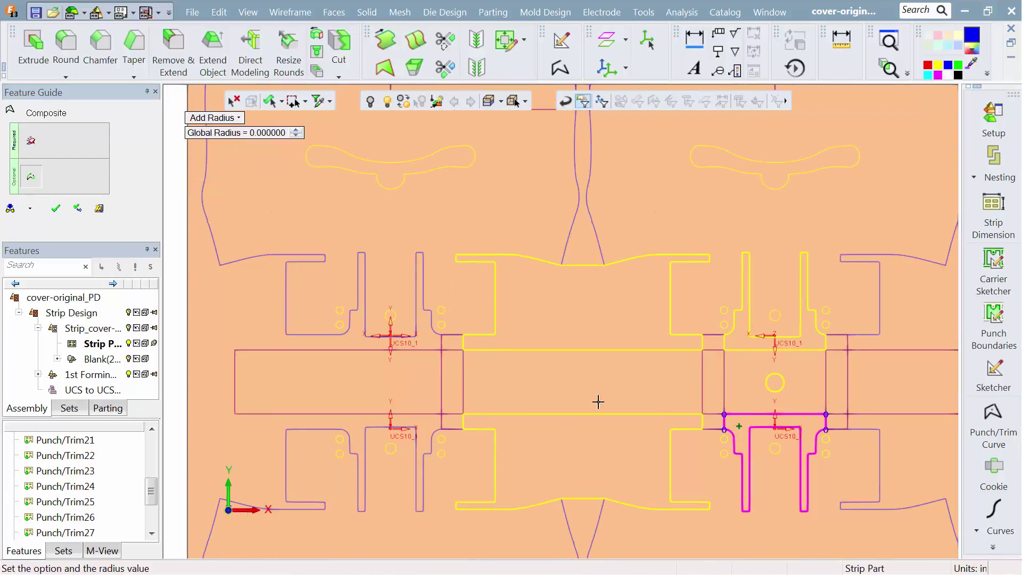
{"action": "left_click", "coordinate": [724, 414]}
{"action": "left_click", "coordinate": [735, 397]}
{"action": "type", "text": "."}
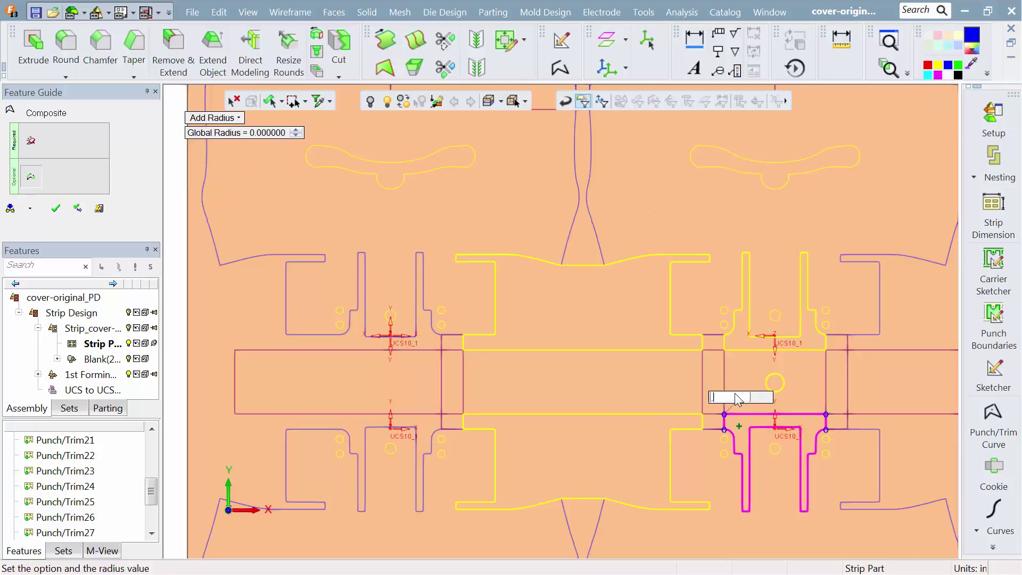
{"action": "type", "text": ".0625"}
{"action": "key", "text": "Return"}
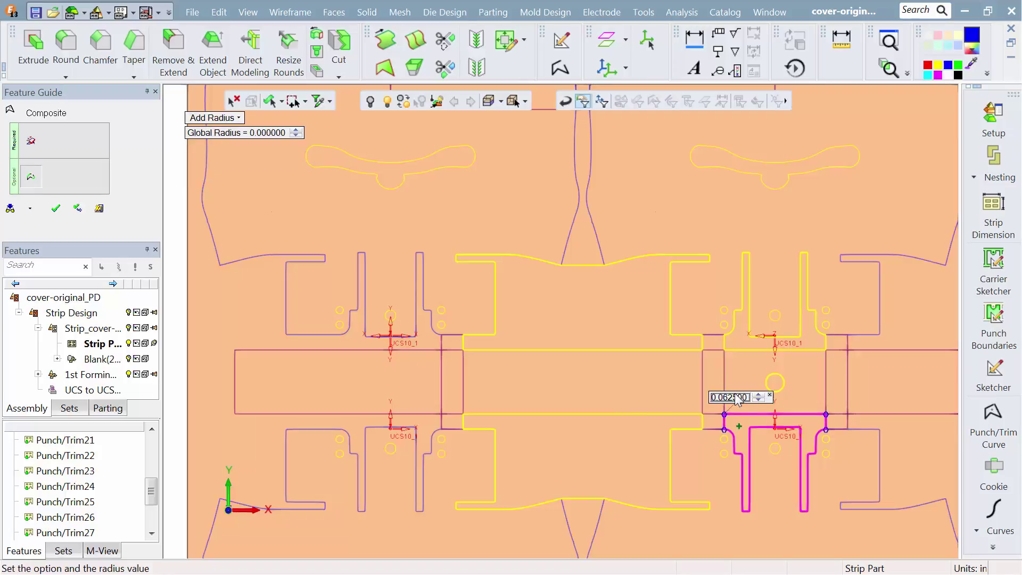
{"action": "left_click", "coordinate": [723, 429]}
{"action": "left_click", "coordinate": [824, 415]}
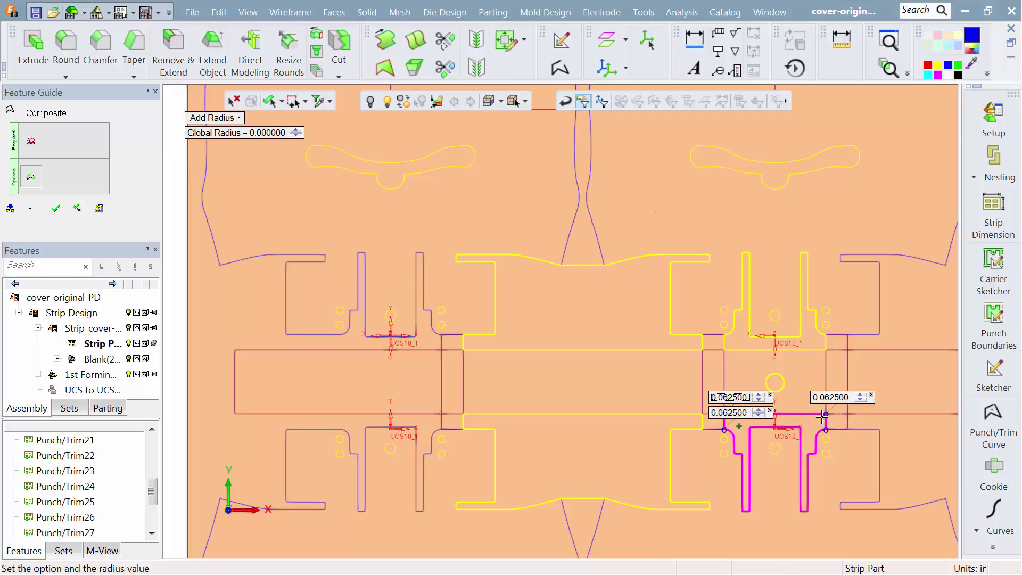
{"action": "left_click", "coordinate": [826, 428]}
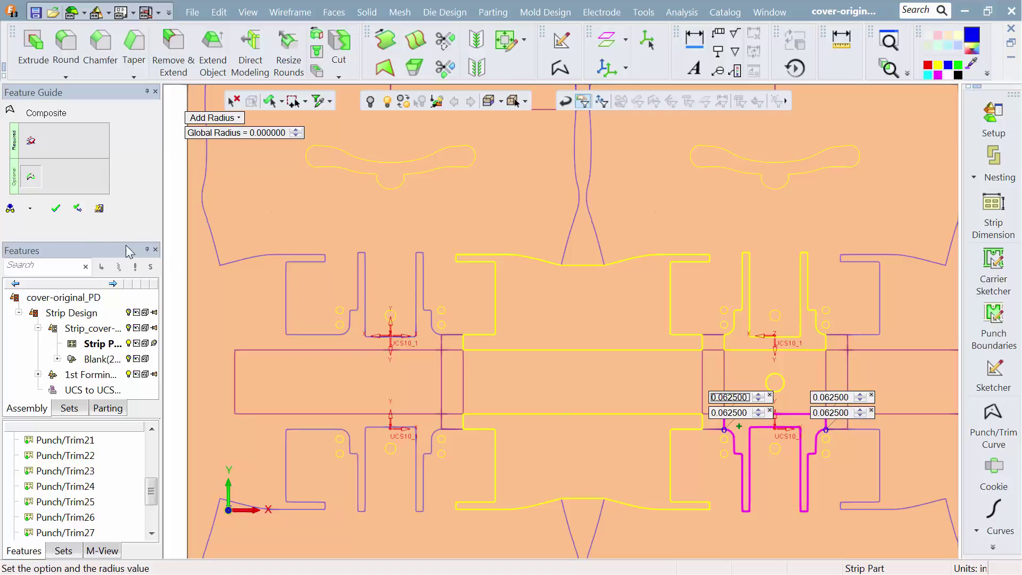
{"action": "left_click", "coordinate": [54, 210]}
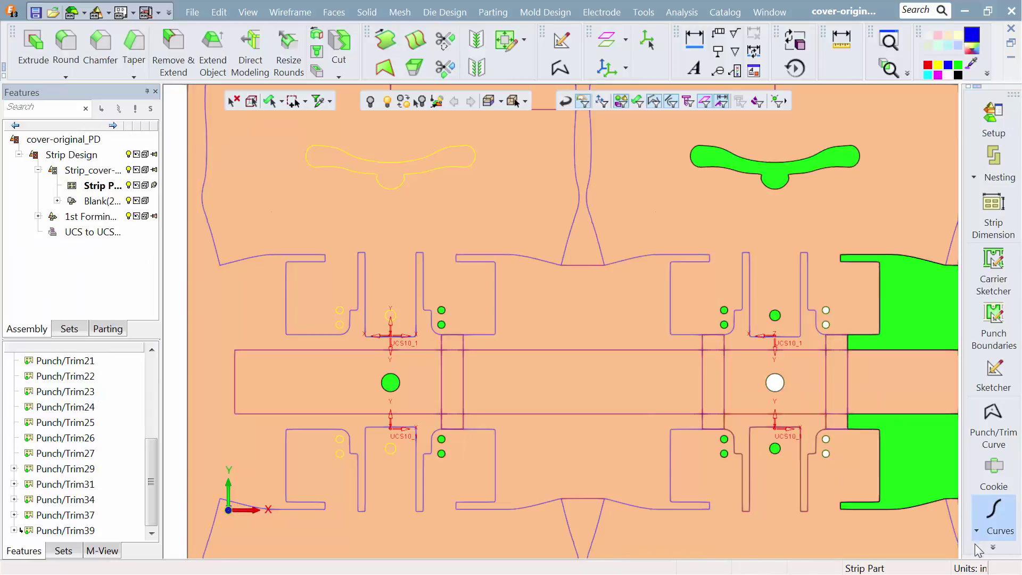
Punch the rounded U-shaped contour below the carrier, starting at the fourth lower blank.
{"action": "left_click", "coordinate": [992, 547]}
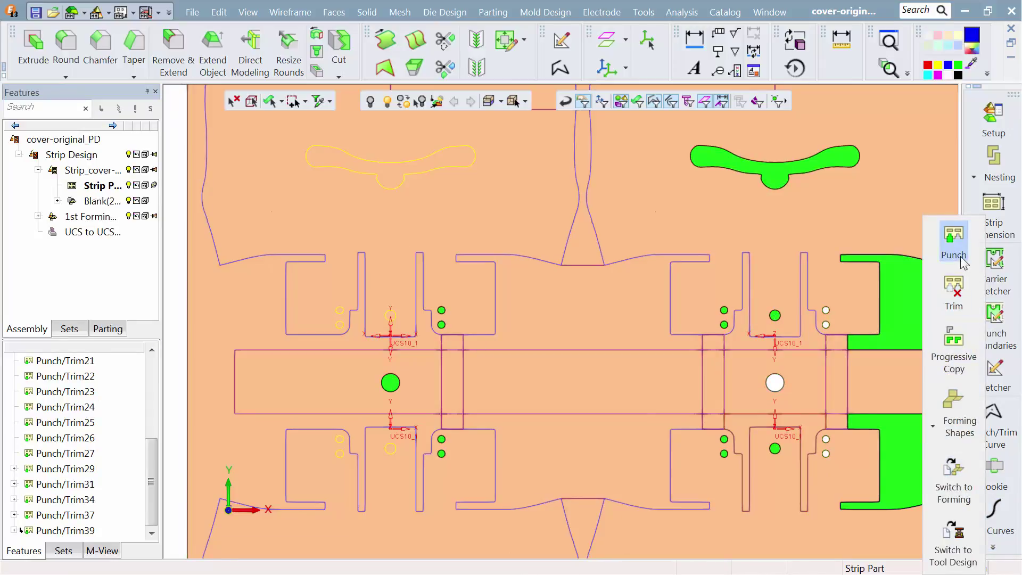
{"action": "left_click", "coordinate": [953, 237]}
{"action": "right_click_drag", "start_coordinate": [670, 408], "coordinate": [650, 399], "text": "ctrl"}
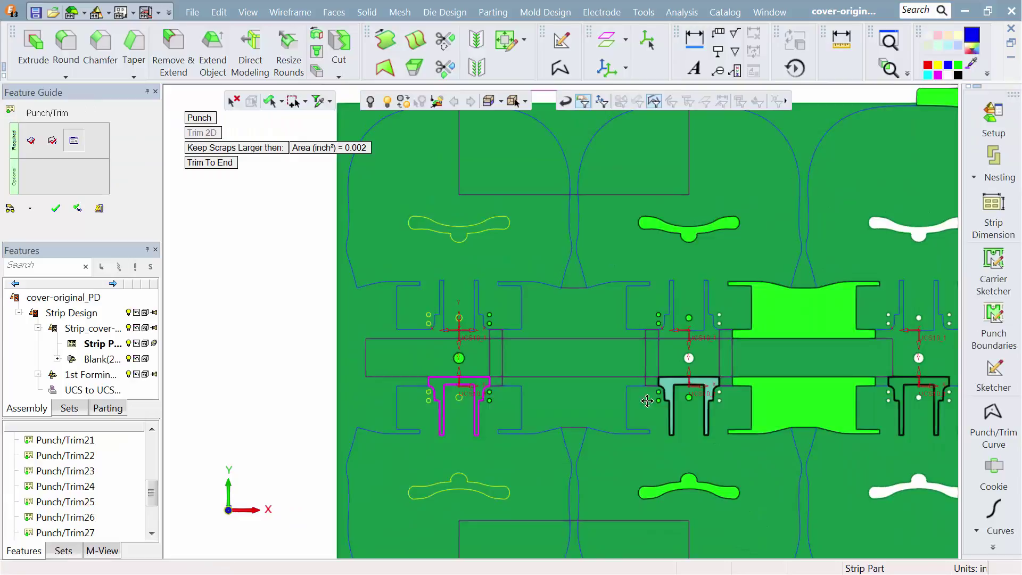
{"action": "middle_click_drag", "start_coordinate": [554, 404], "coordinate": [134, 408], "text": "ctrl"}
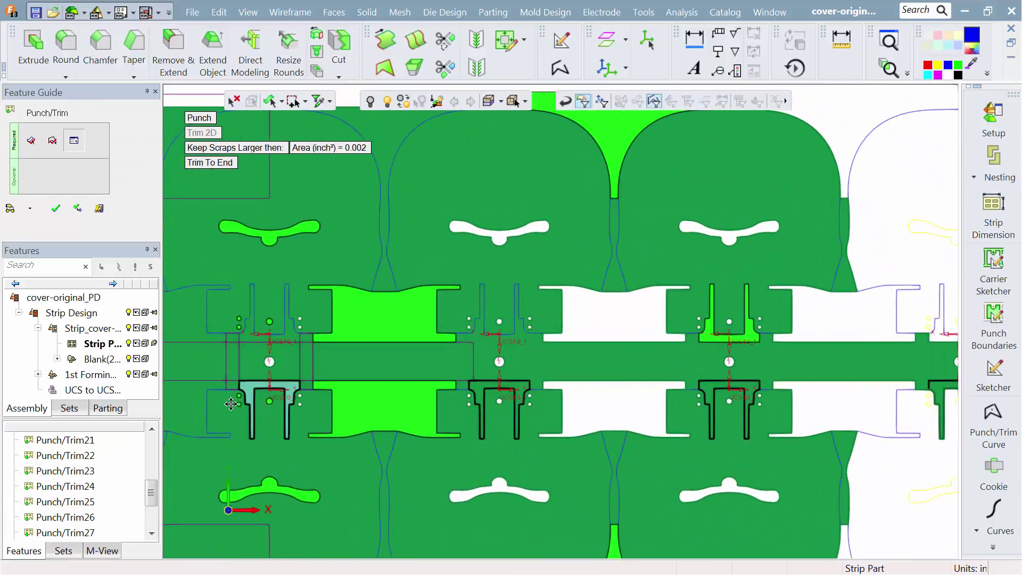
{"action": "left_click", "coordinate": [719, 410]}
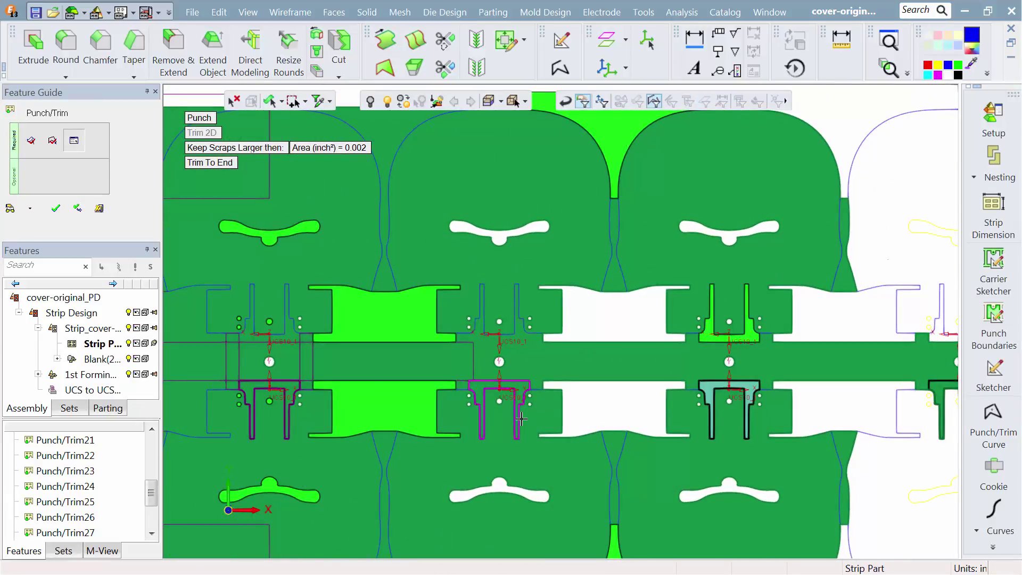
{"action": "left_click", "coordinate": [56, 209]}
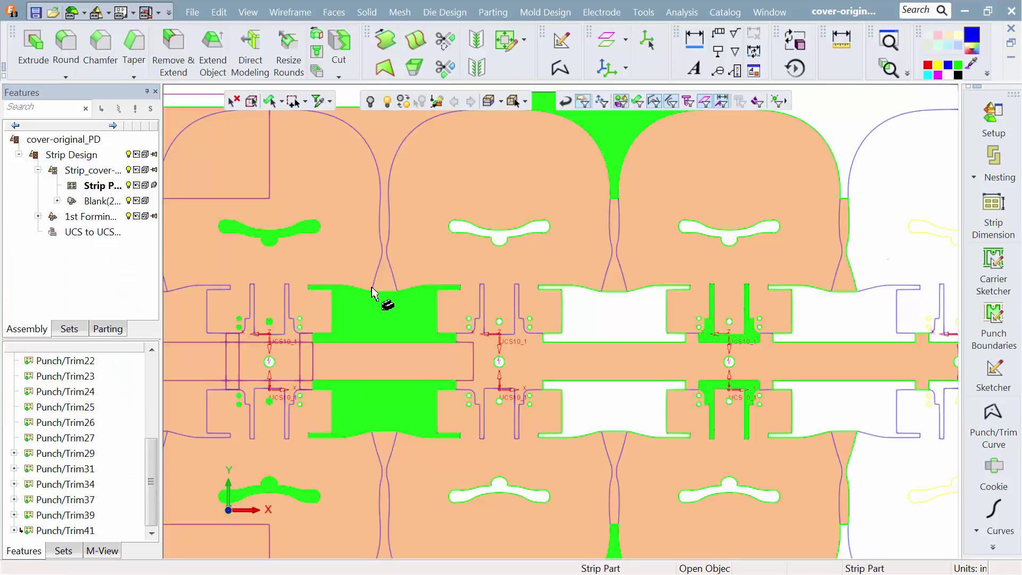
Create a 2D single-indication composite of the narrow scrap area between the first and second upper blanks.
{"action": "right_click_drag", "start_coordinate": [469, 338], "coordinate": [470, 346], "text": "ctrl"}
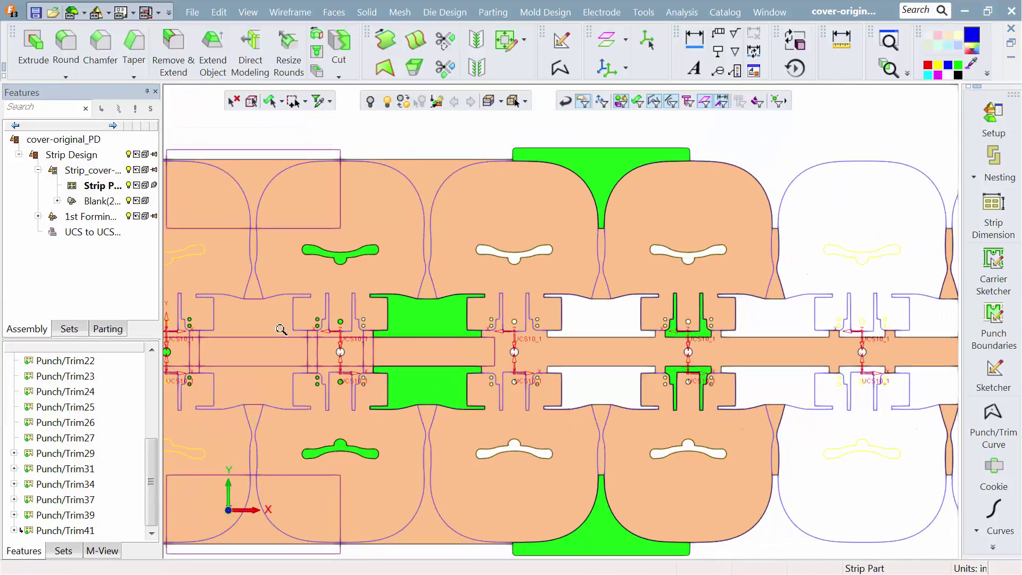
{"action": "middle_click_drag", "start_coordinate": [288, 330], "coordinate": [536, 343], "text": "ctrl"}
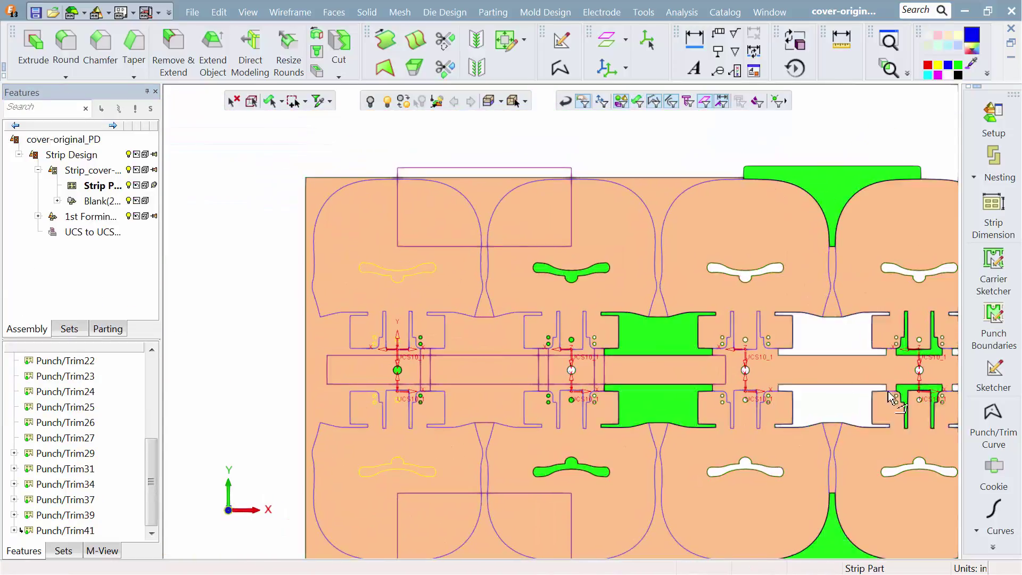
{"action": "left_click", "coordinate": [994, 429]}
{"action": "right_click_drag", "start_coordinate": [446, 348], "coordinate": [414, 173], "text": "ctrl"}
{"action": "left_click", "coordinate": [406, 180]}
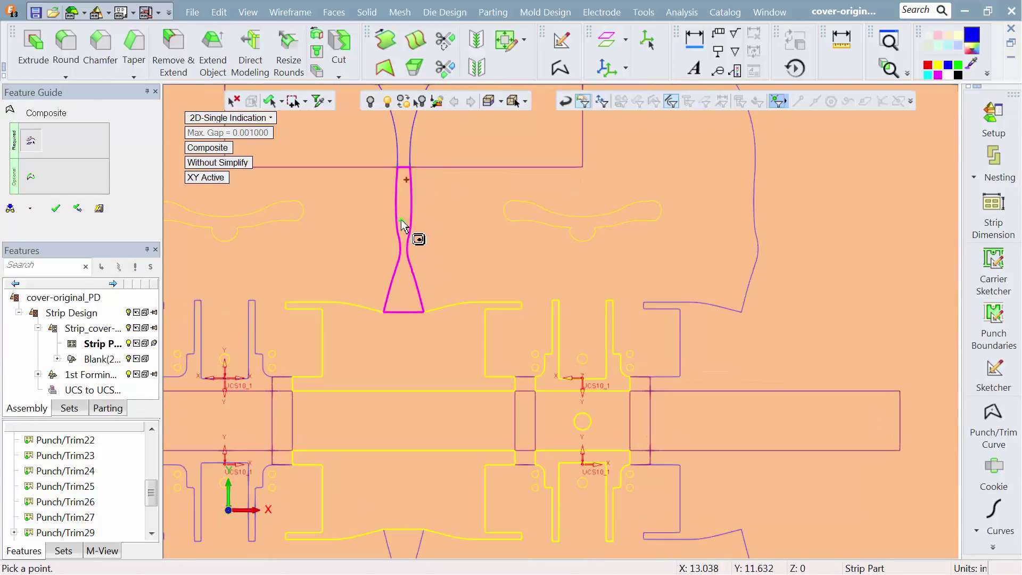
{"action": "mouse_move", "coordinate": [407, 228]}
{"action": "middle_mouse_down"}
{"action": "mouse_move", "coordinate": [509, 342]}
{"action": "mouse_move", "coordinate": [506, 376]}
{"action": "middle_mouse_up"}
{"action": "right_click_drag", "start_coordinate": [506, 376], "coordinate": [488, 165], "text": "ctrl"}
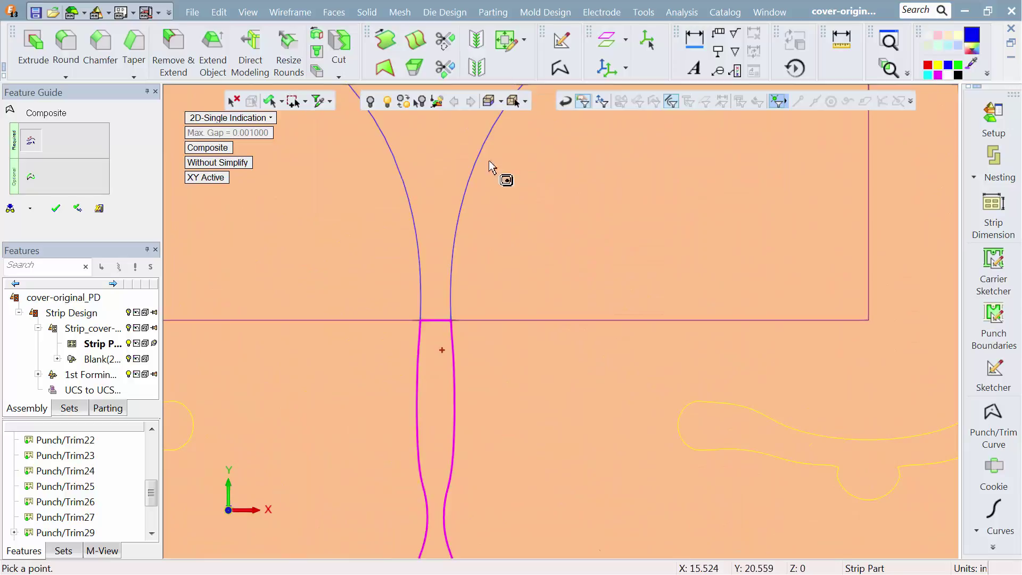
{"action": "left_click", "coordinate": [57, 209]}
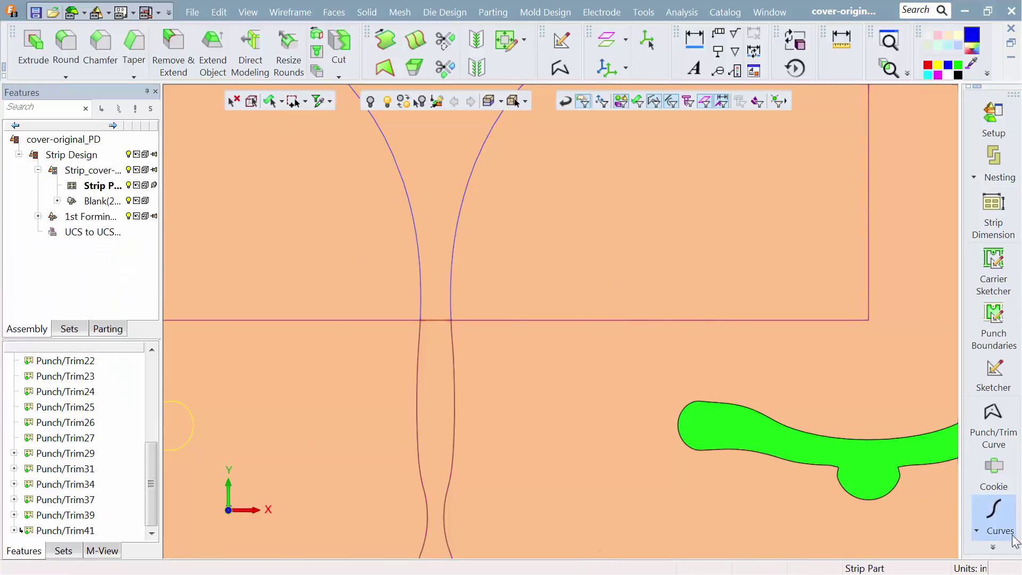
Start an Advanced cookie by edges on the short upper edge of the narrow scrap composite.
{"action": "left_click", "coordinate": [993, 469]}
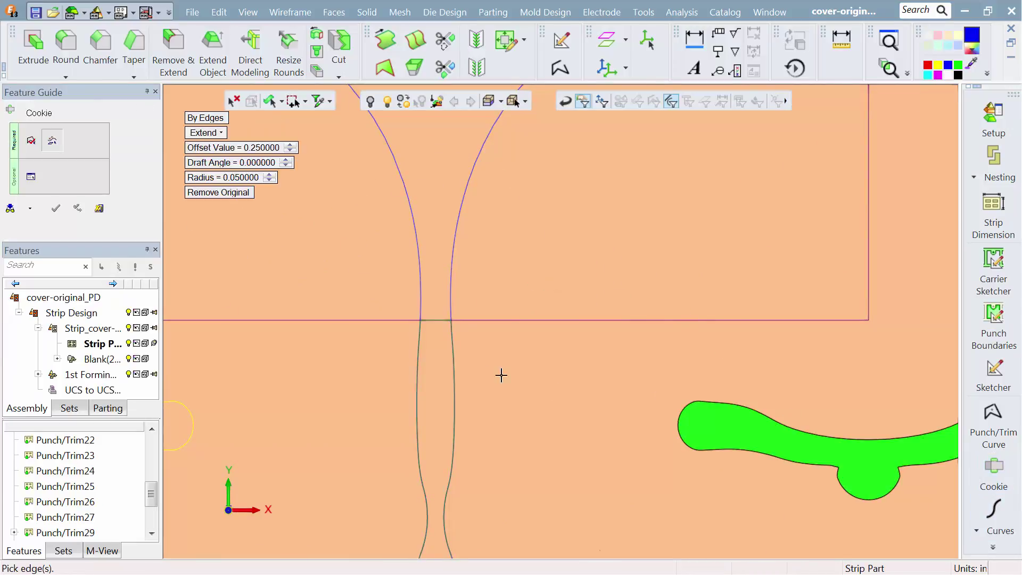
{"action": "left_click", "coordinate": [206, 133]}
{"action": "left_click", "coordinate": [228, 176]}
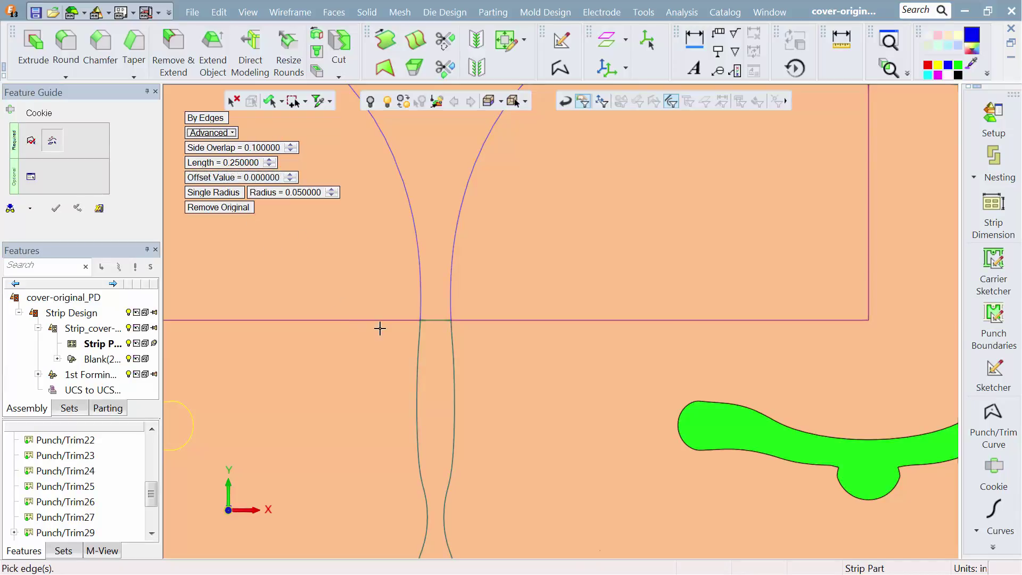
{"action": "left_click", "coordinate": [438, 320]}
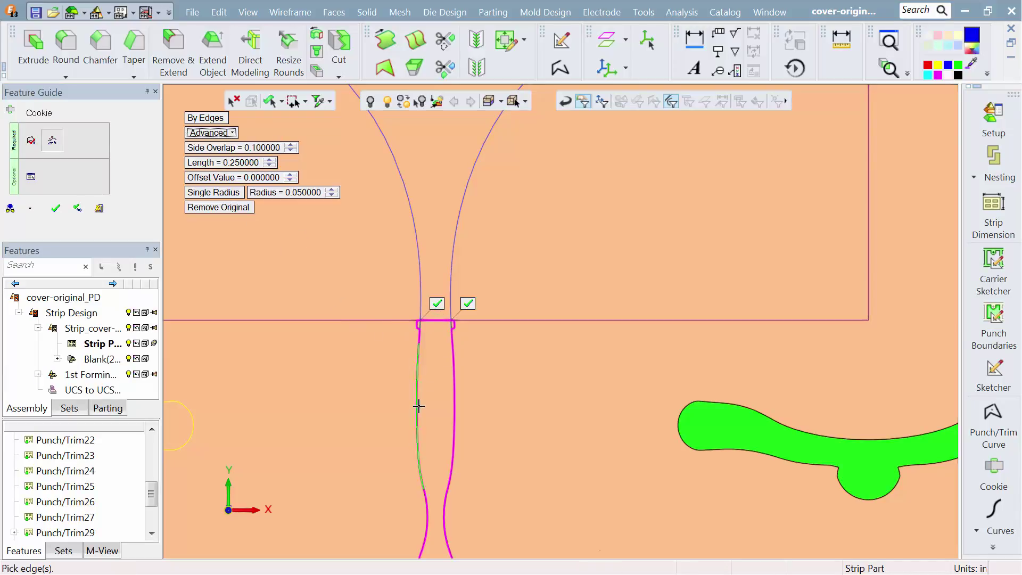
Set the Advanced cookie's offset value to 0.25 at the narrow composite's upper edge.
{"action": "right_click_drag", "start_coordinate": [440, 368], "coordinate": [442, 343], "text": "ctrl"}
{"action": "scroll", "coordinate": [442, 344], "scroll_direction": "up", "scroll_amount": 2}
{"action": "middle_click_drag", "start_coordinate": [429, 275], "coordinate": [609, 296]}
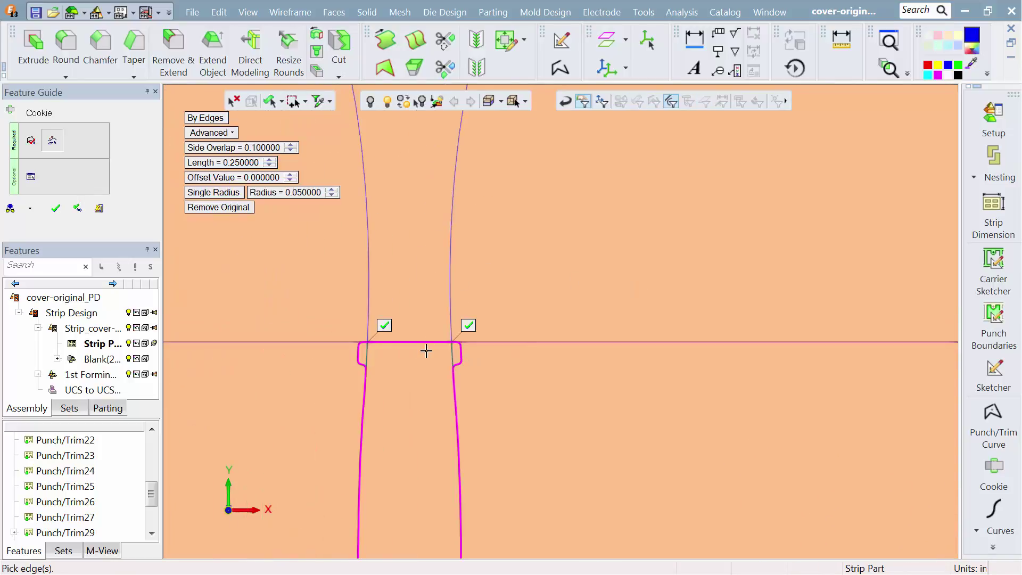
{"action": "left_click", "coordinate": [228, 177]}
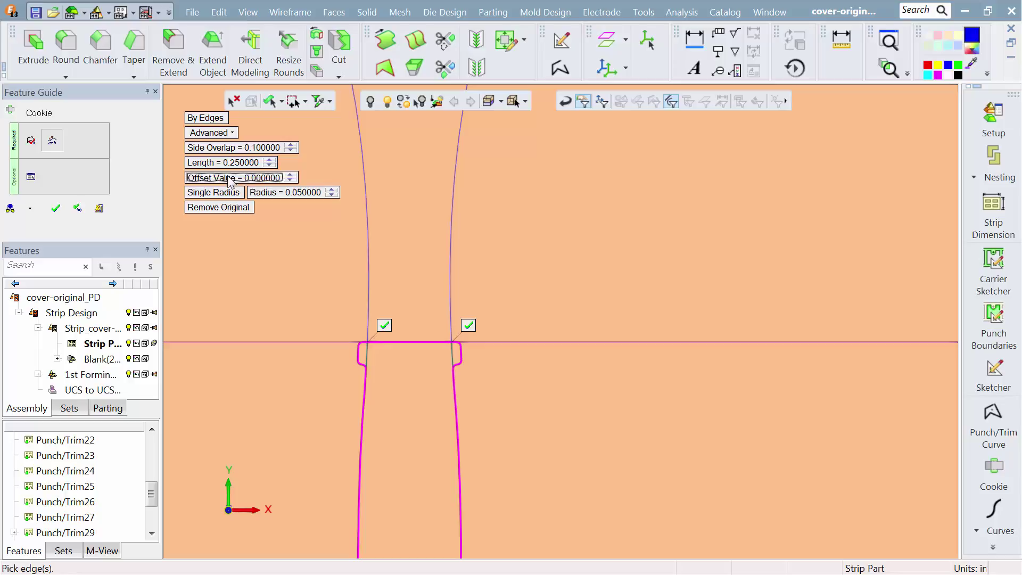
{"action": "type", "text": ".25"}
{"action": "key", "text": "Return"}
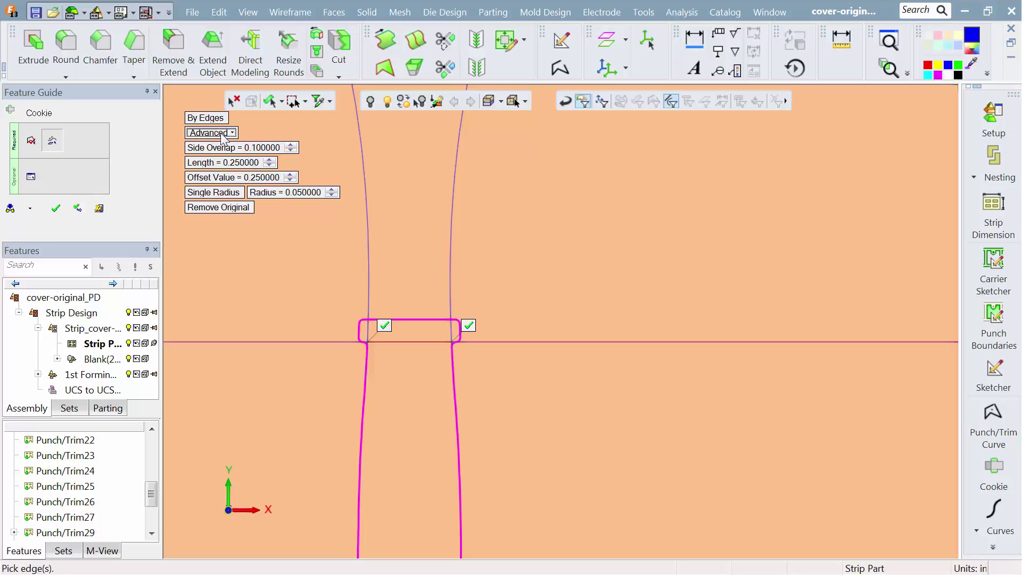
Switch the narrow composite's cookie type to Extend and set its radius to 0.125.
{"action": "left_click", "coordinate": [226, 133]}
{"action": "left_click", "coordinate": [221, 160]}
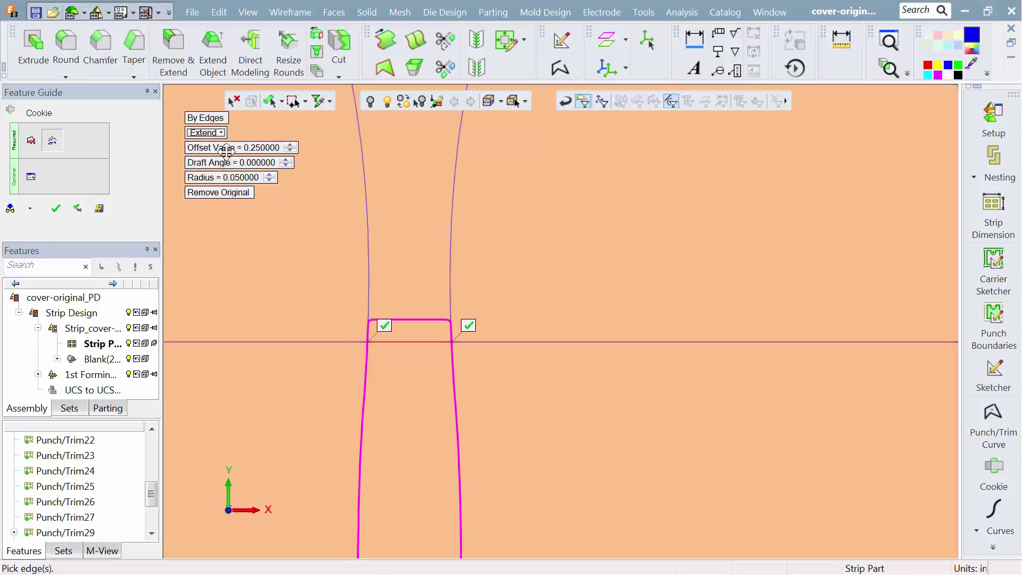
{"action": "left_click", "coordinate": [229, 178]}
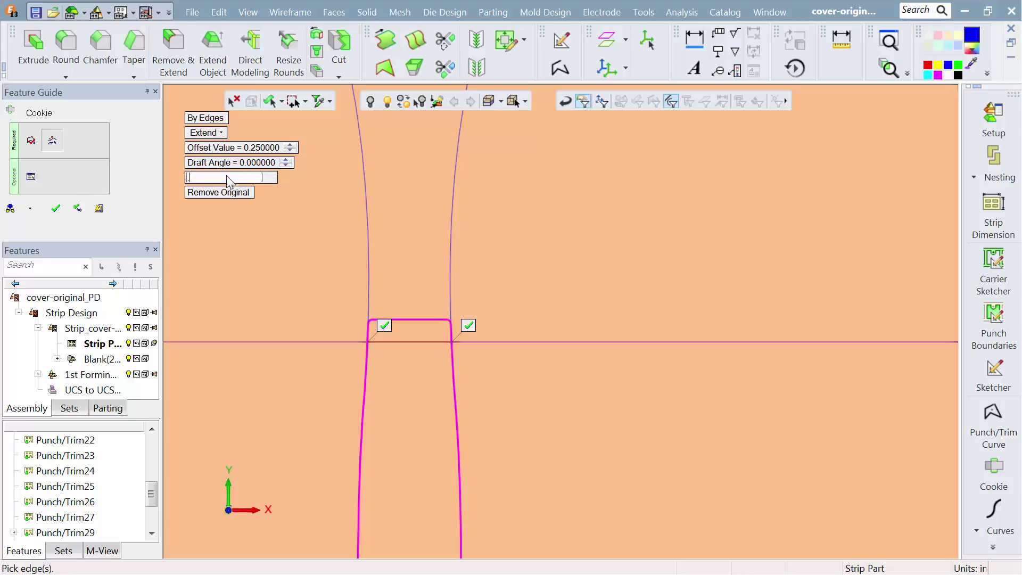
{"action": "key", "text": "Return"}
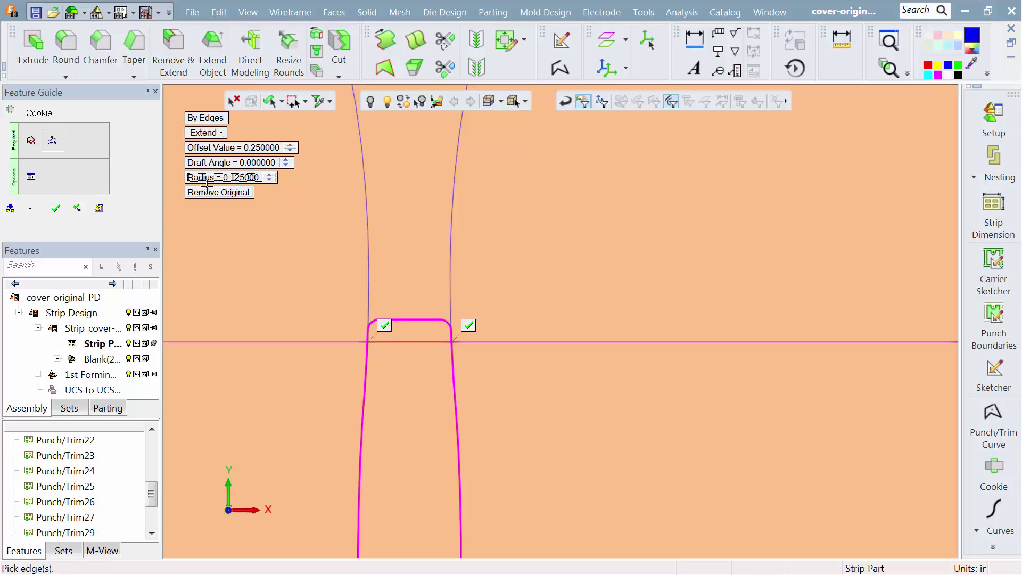
Extend the wide lower edge of the upper narrow scrap composite too, and create the cookie.
{"action": "right_click_drag", "start_coordinate": [408, 230], "coordinate": [424, 421], "text": "ctrl"}
{"action": "middle_click_drag", "start_coordinate": [427, 348], "coordinate": [462, 195], "text": "ctrl"}
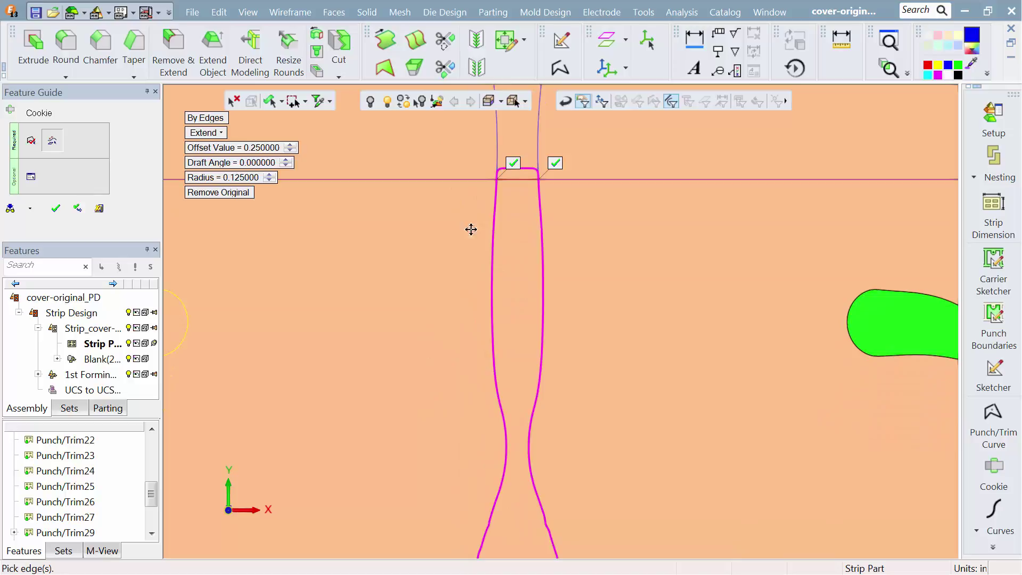
{"action": "right_click_drag", "start_coordinate": [471, 230], "coordinate": [475, 376], "text": "ctrl"}
{"action": "middle_click_drag", "start_coordinate": [475, 376], "coordinate": [455, 351], "text": "ctrl"}
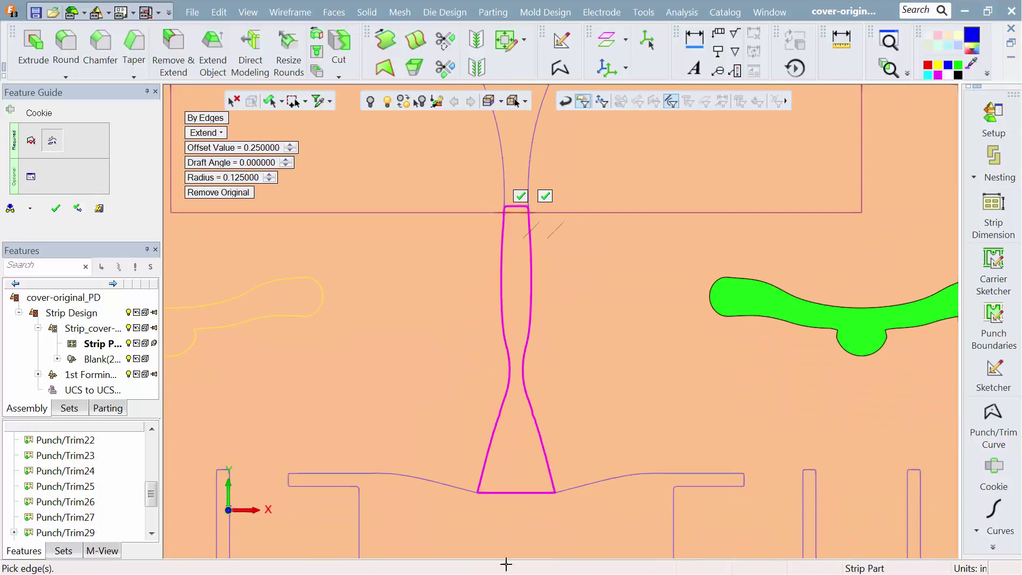
{"action": "left_click", "coordinate": [536, 493]}
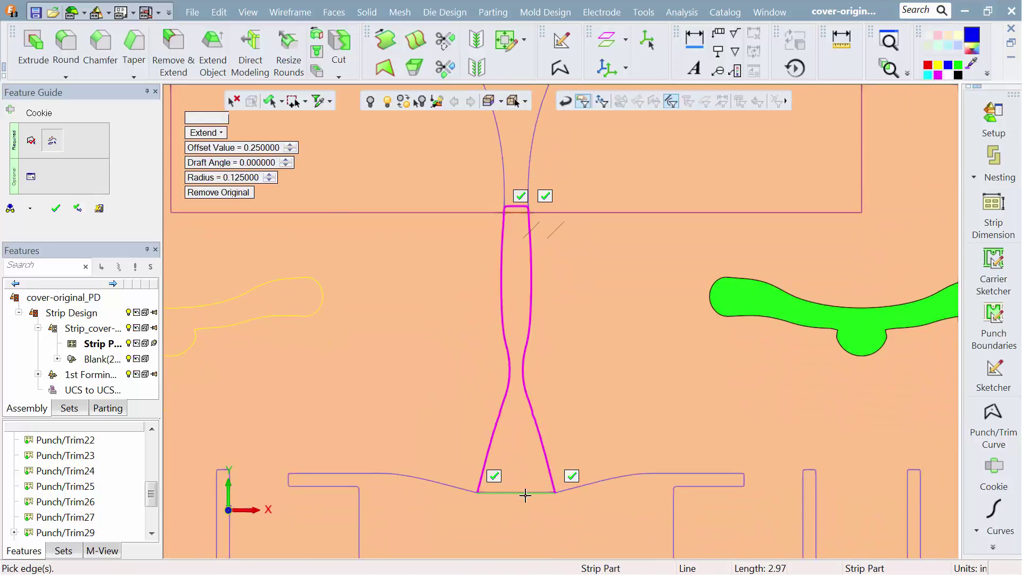
{"action": "left_click", "coordinate": [76, 210]}
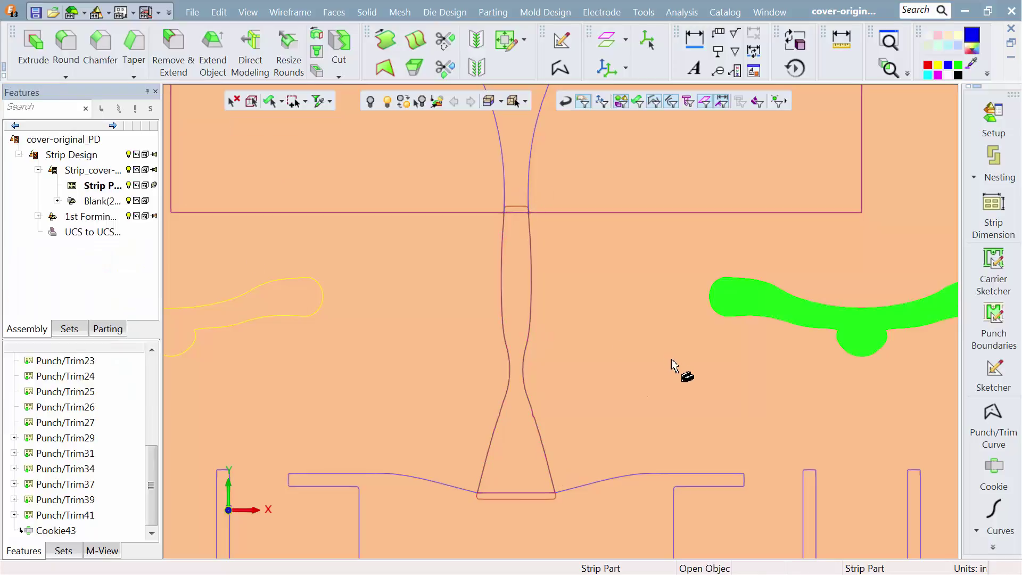
Punch the extended narrow scrap contour in the upper row, starting at the position between the fourth and fifth blanks.
{"action": "left_click", "coordinate": [993, 547]}
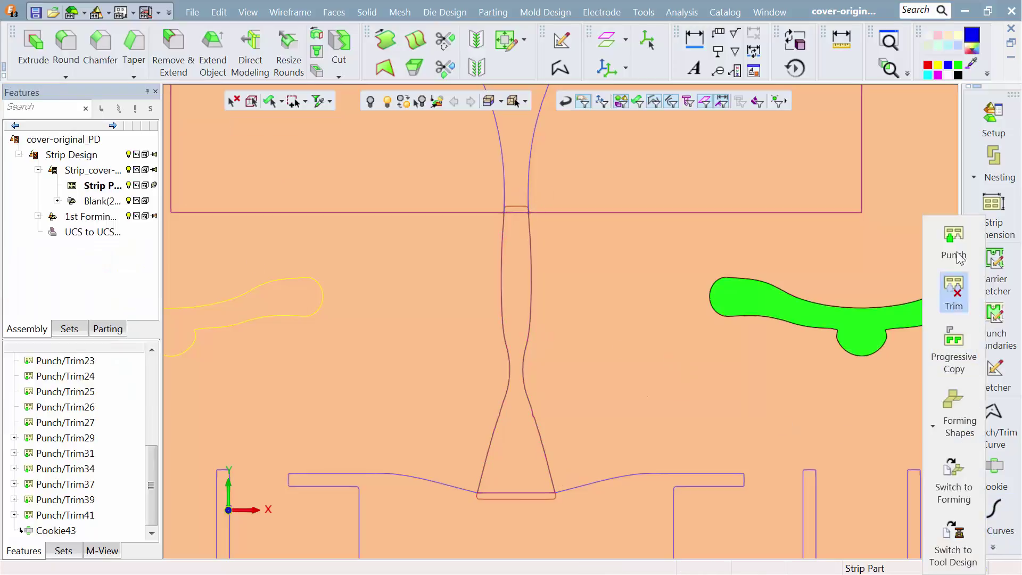
{"action": "left_click", "coordinate": [954, 241]}
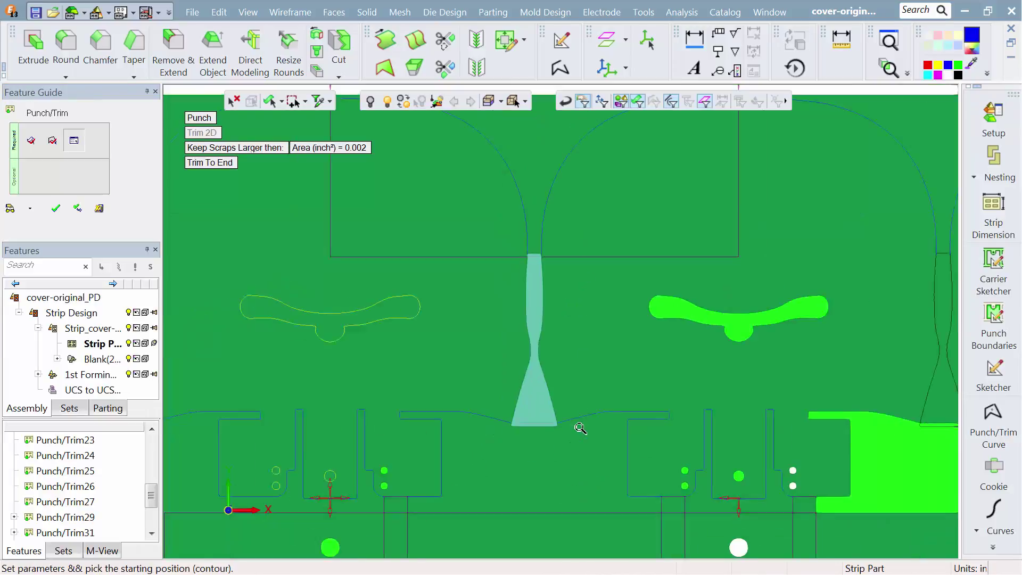
{"action": "right_click_drag", "start_coordinate": [644, 308], "coordinate": [662, 392], "text": "ctrl"}
{"action": "middle_click_drag", "start_coordinate": [600, 355], "coordinate": [333, 340], "text": "ctrl"}
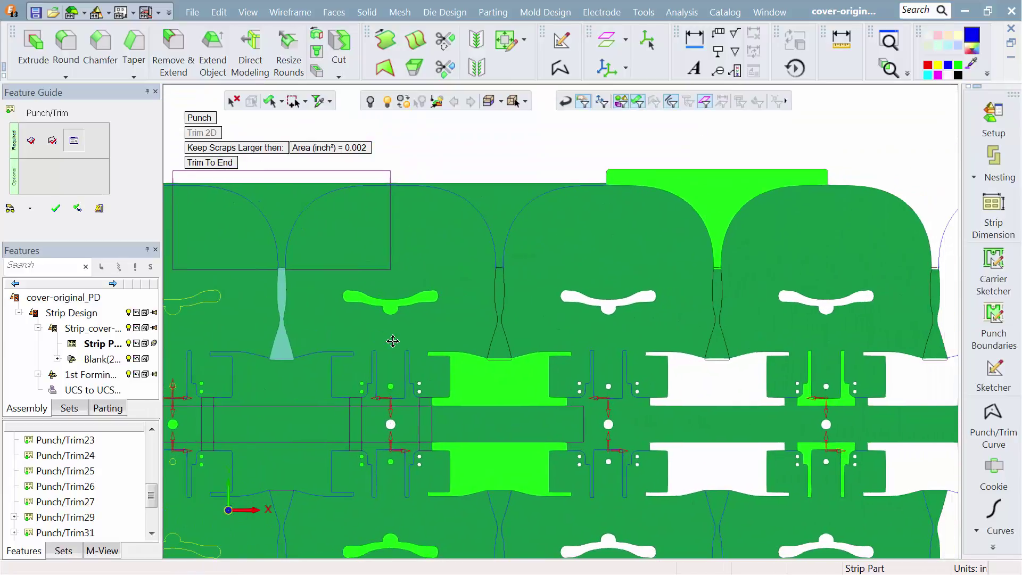
{"action": "left_click", "coordinate": [930, 358]}
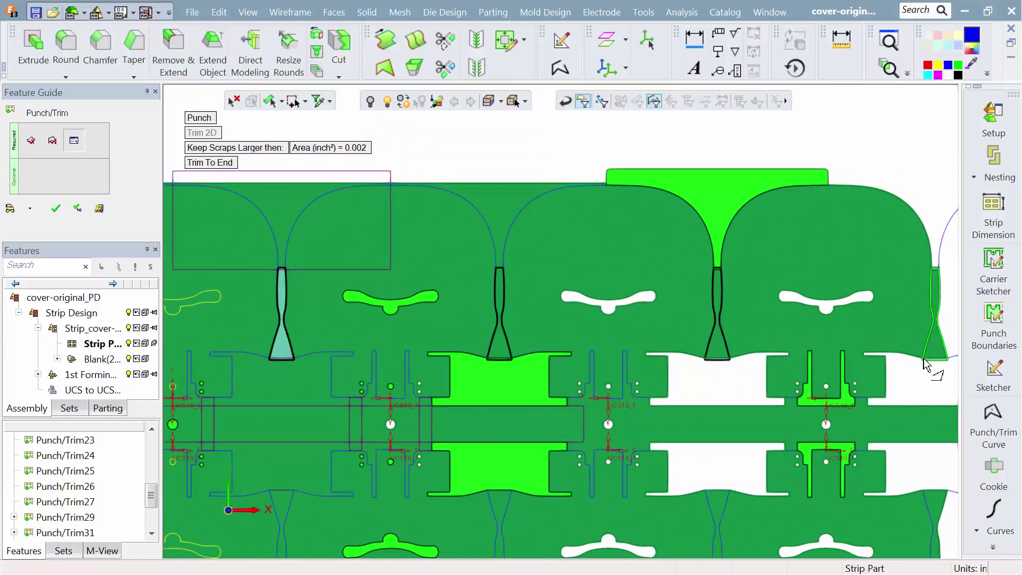
{"action": "left_click", "coordinate": [65, 215]}
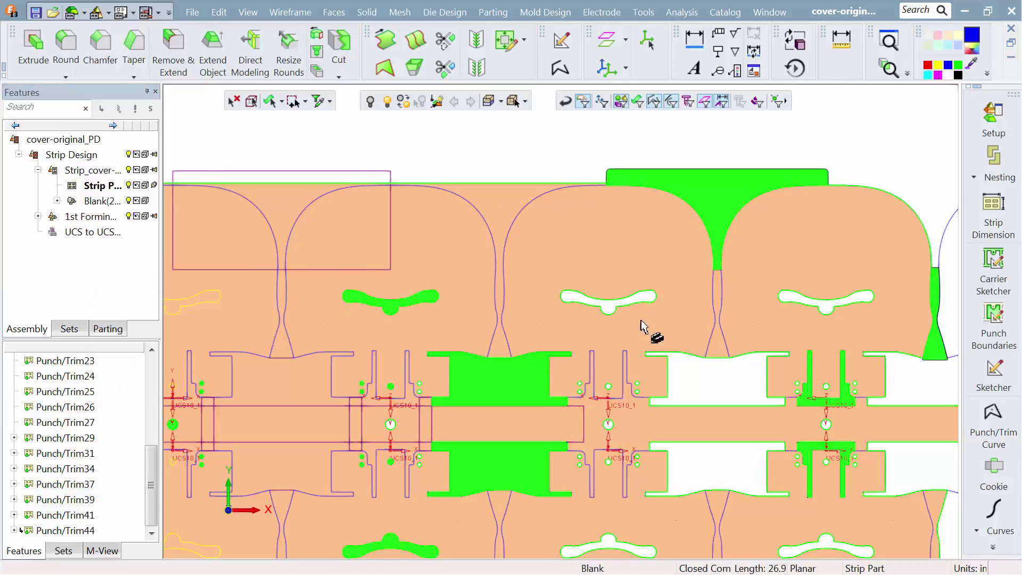
Create a 2D single-indication composite of the narrow scrap area between the first and second lower blanks.
{"action": "left_click", "coordinate": [993, 426]}
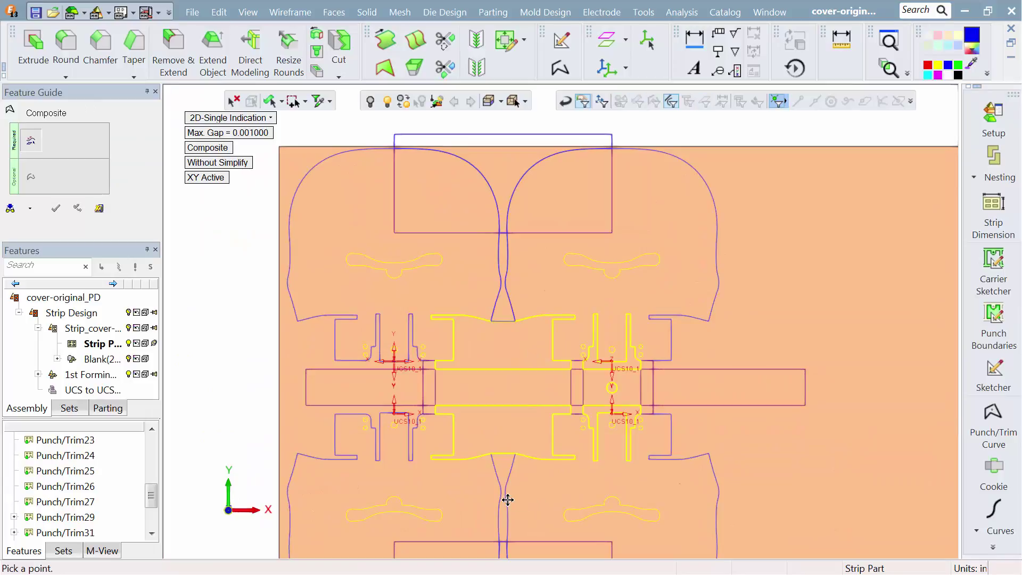
{"action": "middle_click_drag", "start_coordinate": [510, 503], "coordinate": [508, 428], "text": "ctrl"}
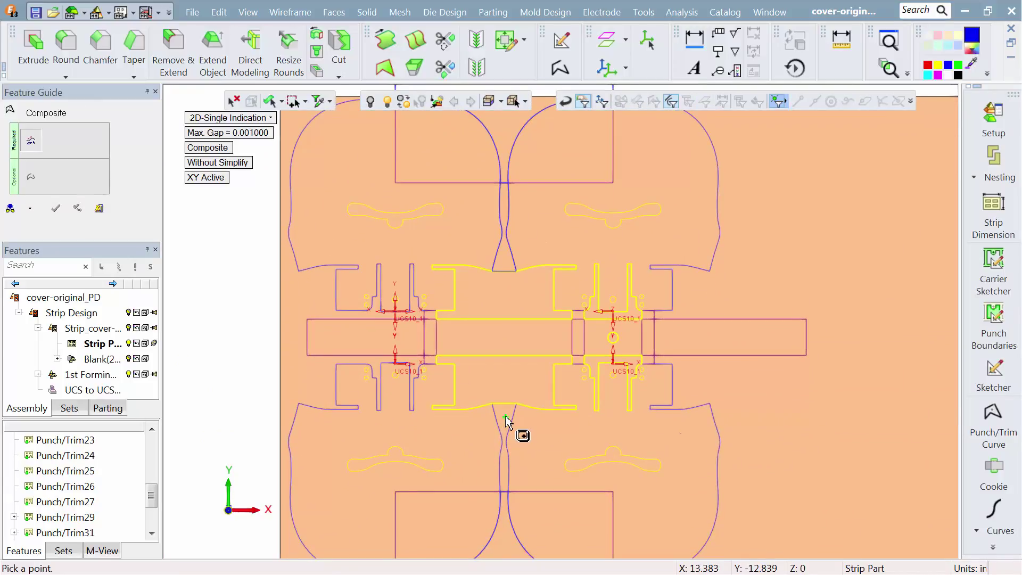
{"action": "left_click", "coordinate": [505, 417]}
{"action": "left_click", "coordinate": [506, 421]}
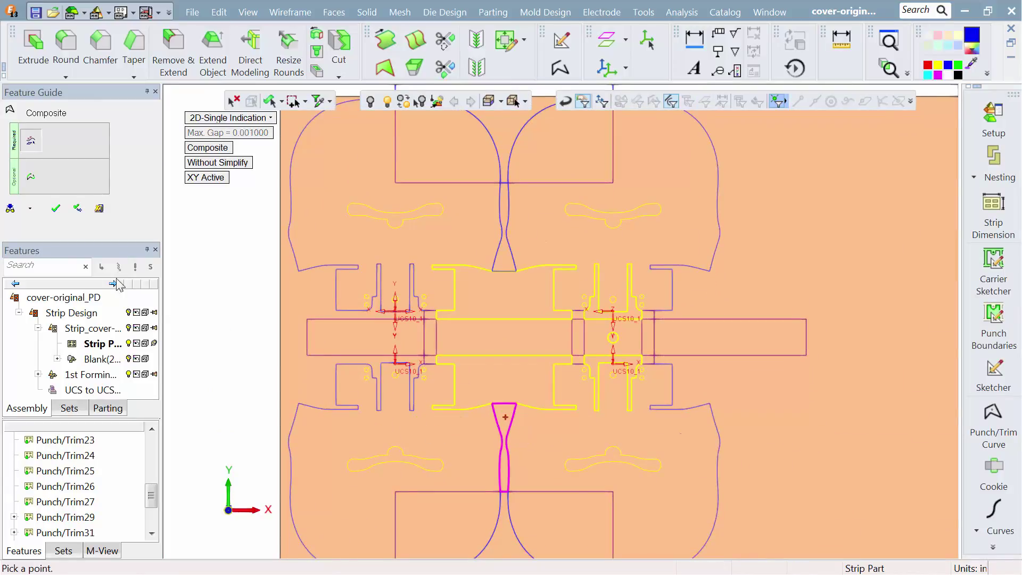
{"action": "left_click", "coordinate": [56, 208]}
Create an Extend cookie on both end edges of the lower narrow composite with 0.25 offset and 0.125 radius.
{"action": "left_click", "coordinate": [979, 463]}
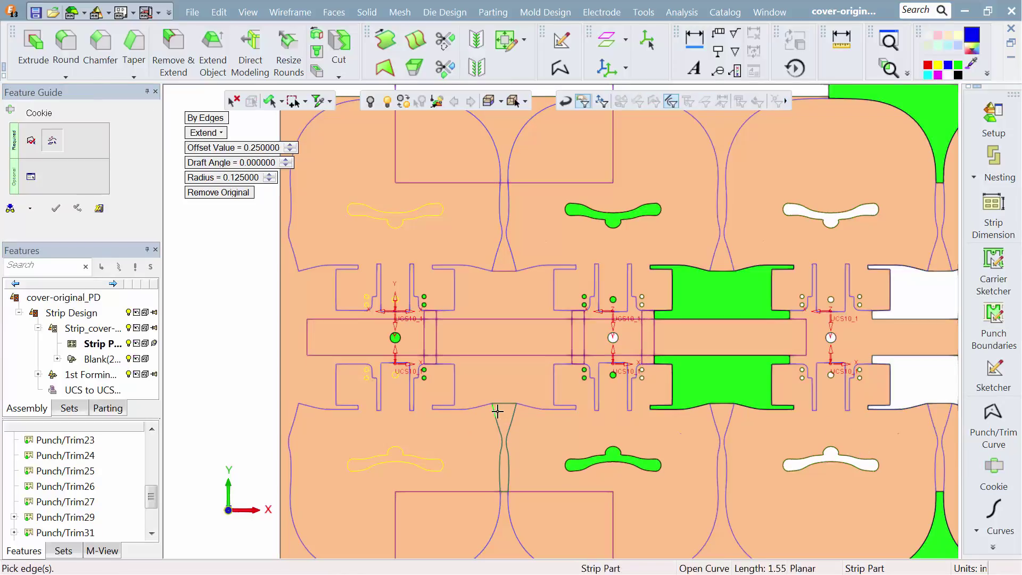
{"action": "left_click", "coordinate": [504, 446]}
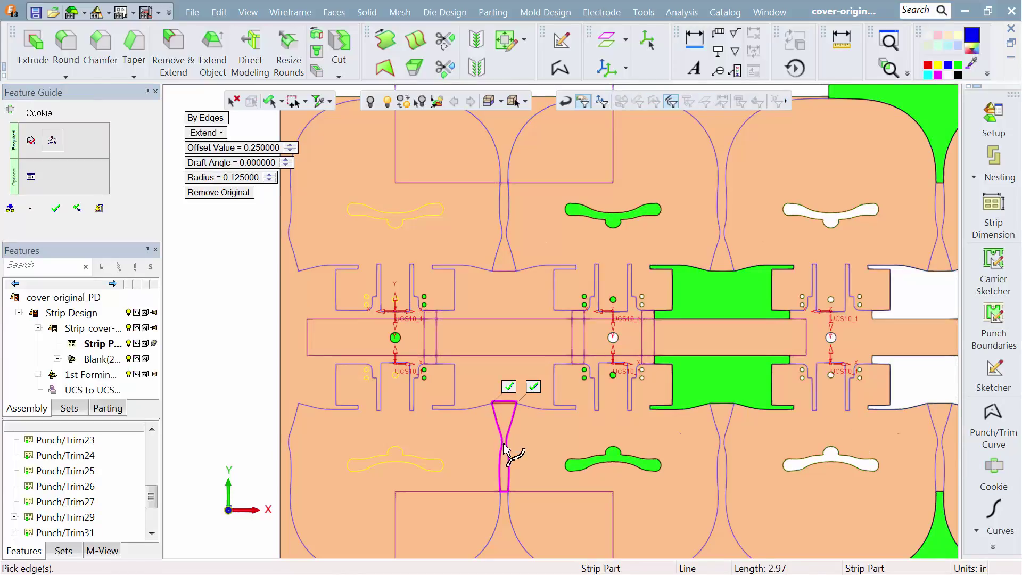
{"action": "left_click", "coordinate": [504, 492]}
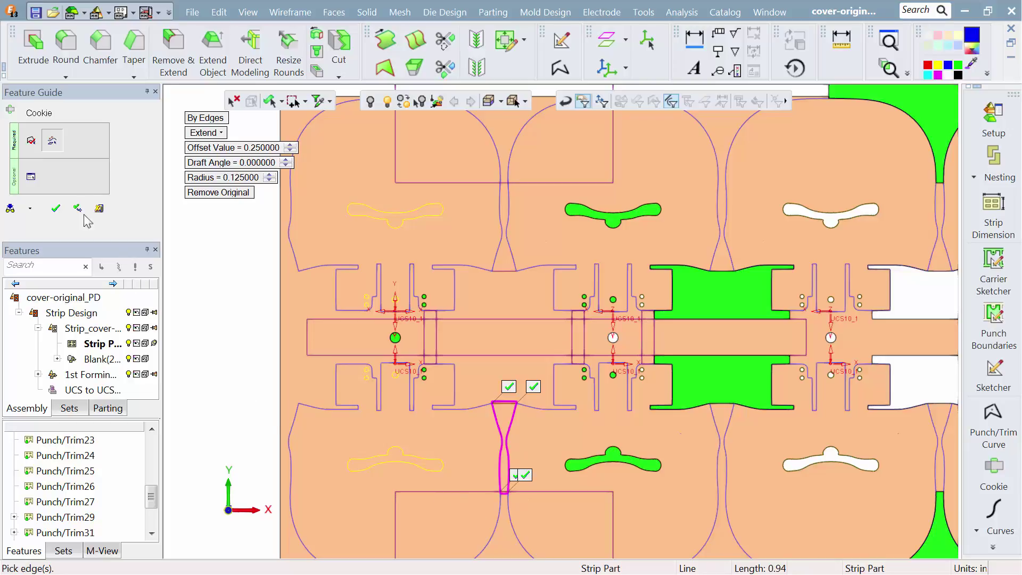
{"action": "left_click", "coordinate": [55, 208]}
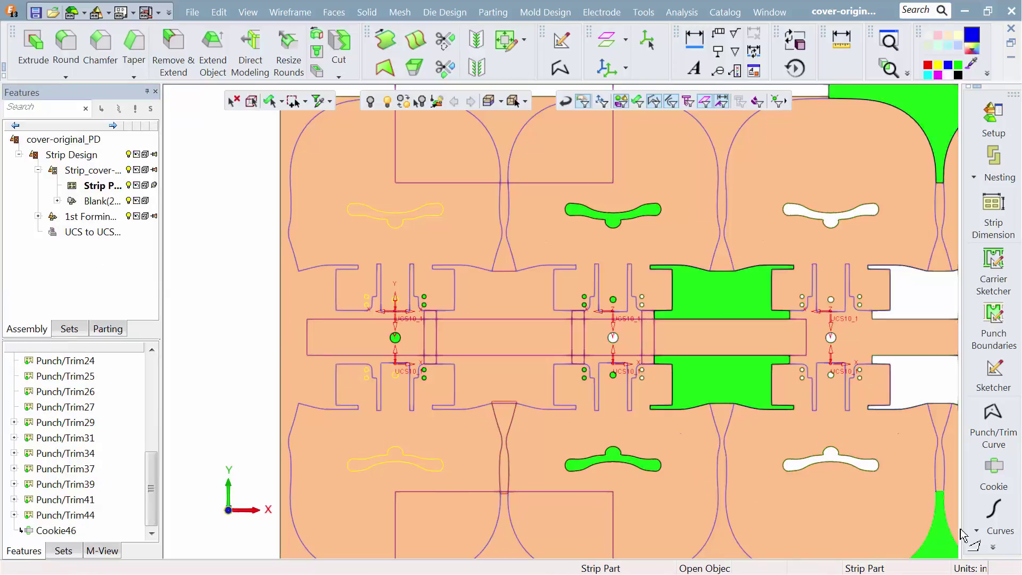
Punch the extended narrow scrap contour in the lower row, starting at the position between the fourth and fifth blanks.
{"action": "left_click", "coordinate": [981, 551]}
{"action": "left_click", "coordinate": [951, 254]}
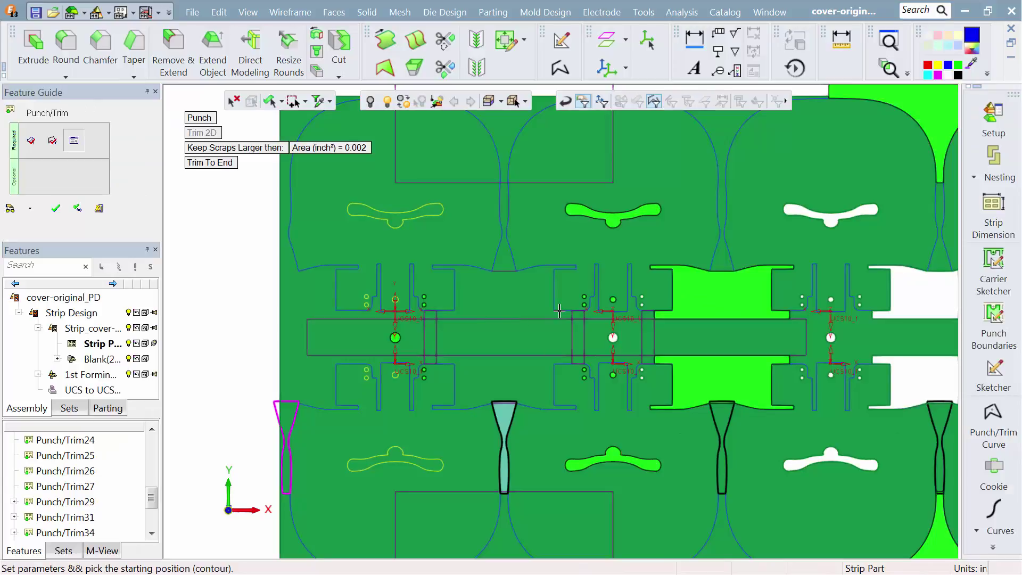
{"action": "right_click_drag", "start_coordinate": [569, 344], "coordinate": [662, 385], "text": "ctrl"}
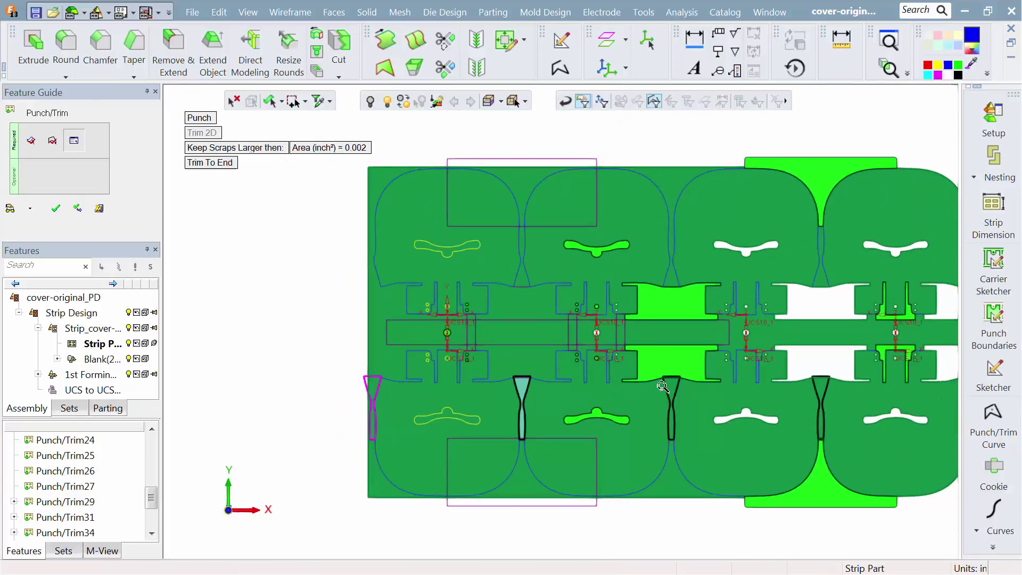
{"action": "middle_click_drag", "start_coordinate": [647, 376], "coordinate": [241, 377], "text": "ctrl"}
{"action": "right_click_drag", "start_coordinate": [572, 489], "coordinate": [593, 343], "text": "ctrl"}
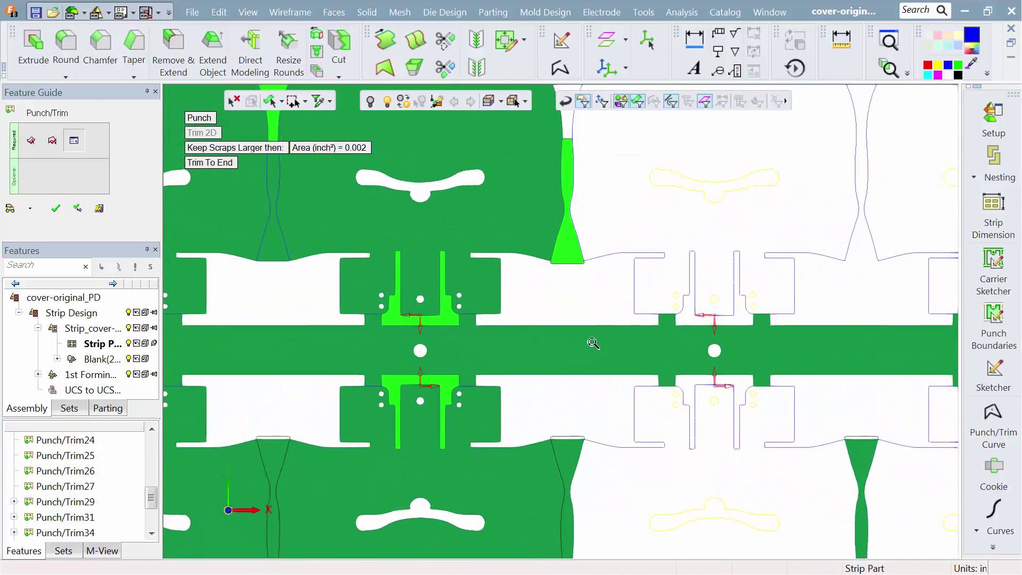
{"action": "left_click", "coordinate": [563, 438]}
{"action": "left_click", "coordinate": [56, 209]}
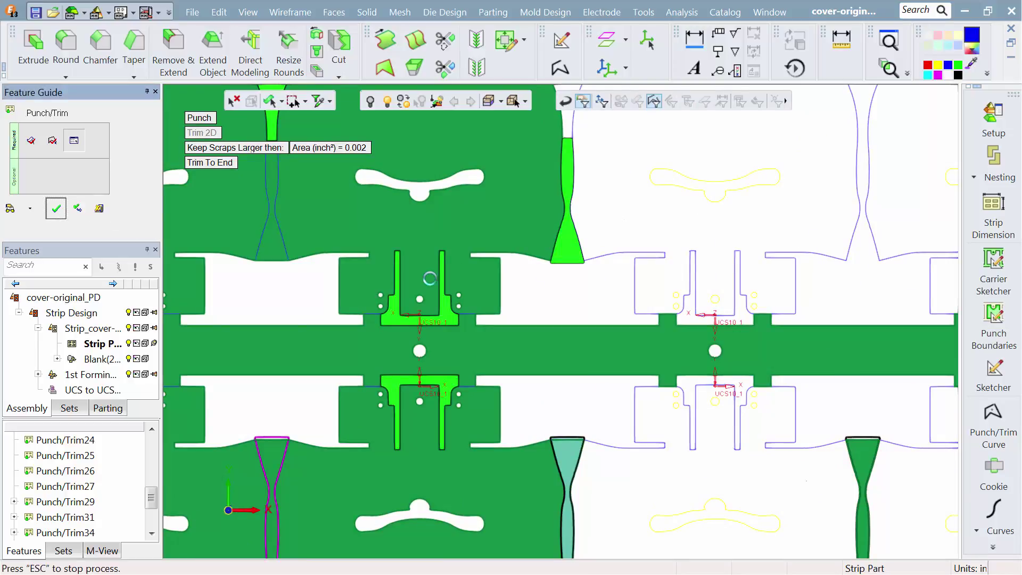
Add the first forming shape, next to the blank outline that starts the forming row, at the fifth lower strip position.
{"action": "scroll", "coordinate": [512, 277], "scroll_direction": "down", "scroll_amount": 3}
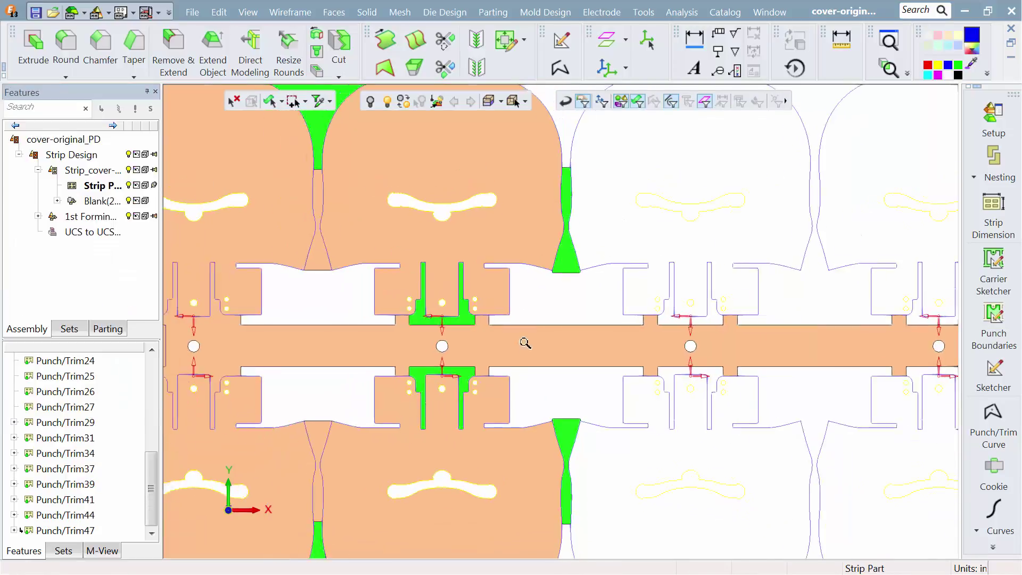
{"action": "scroll", "coordinate": [580, 319], "scroll_direction": "down", "scroll_amount": 4}
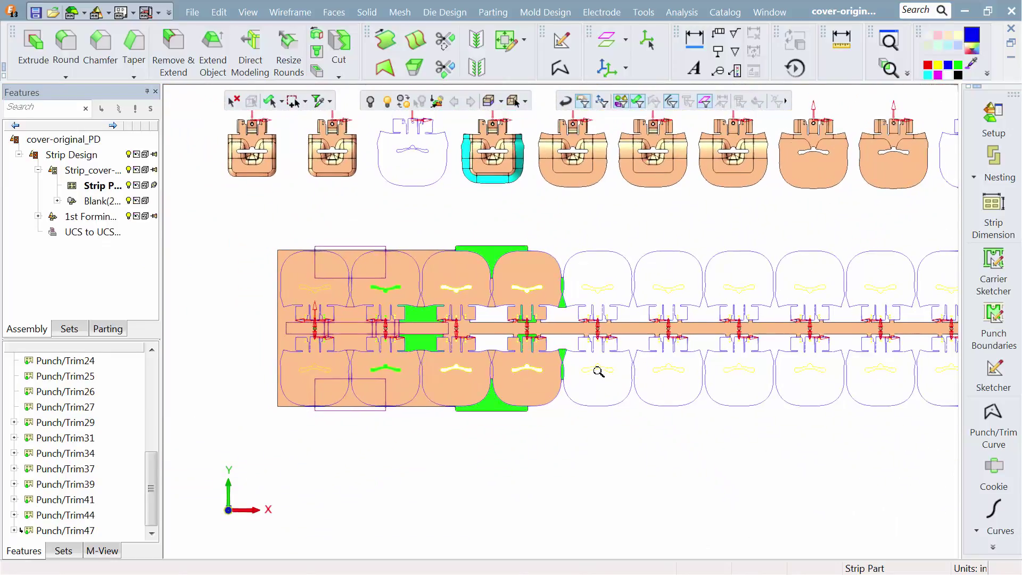
{"action": "middle_click_drag", "start_coordinate": [581, 310], "coordinate": [490, 331]}
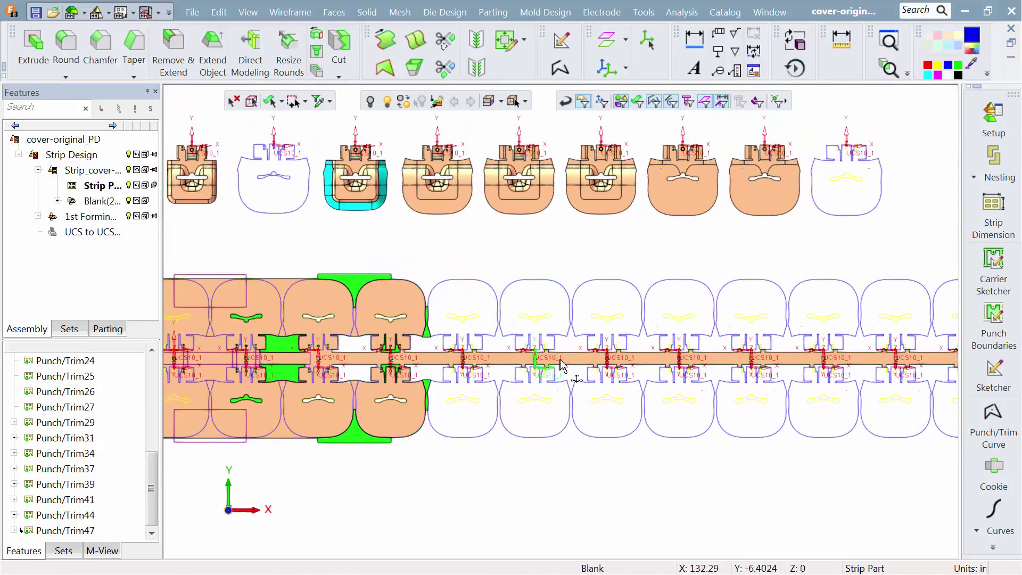
{"action": "left_click", "coordinate": [993, 547]}
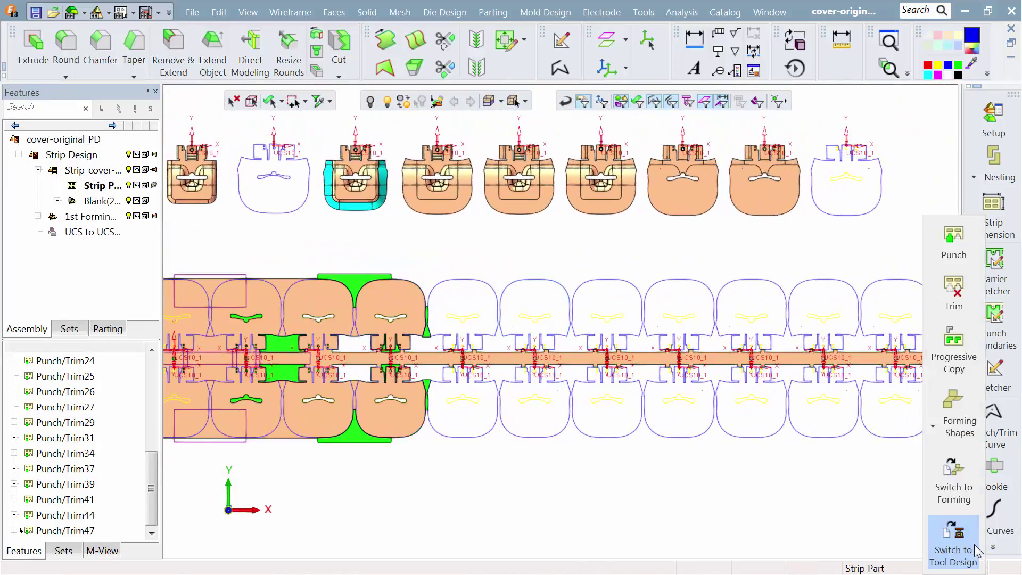
{"action": "left_click", "coordinate": [943, 423]}
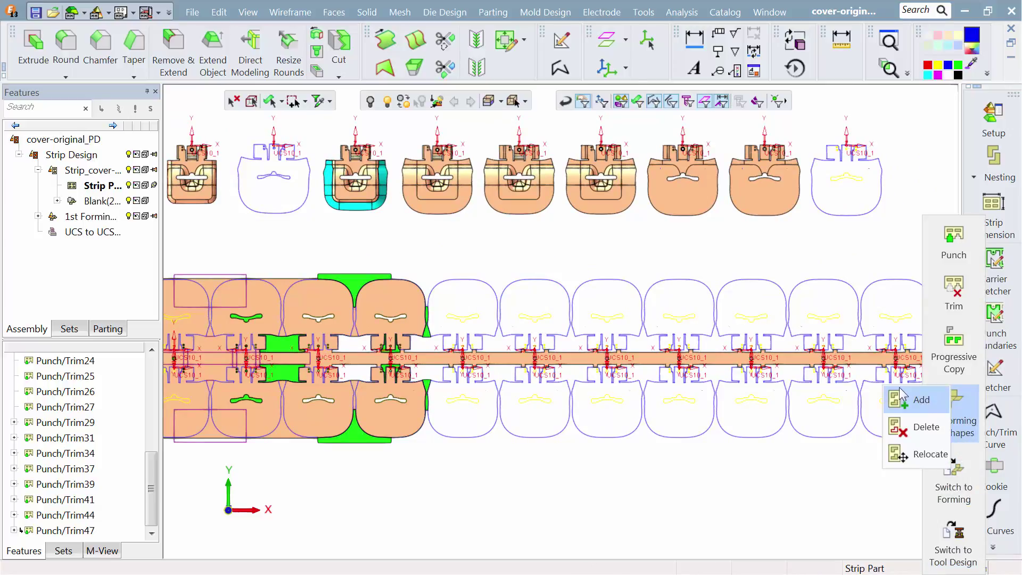
{"action": "left_click", "coordinate": [915, 399]}
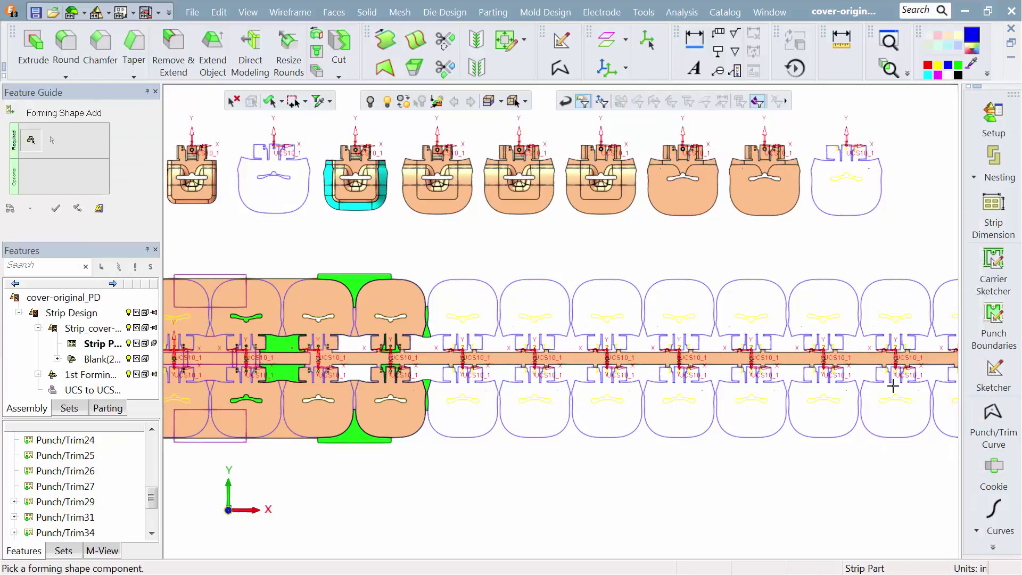
{"action": "left_click", "coordinate": [755, 222]}
{"action": "left_click", "coordinate": [466, 367]}
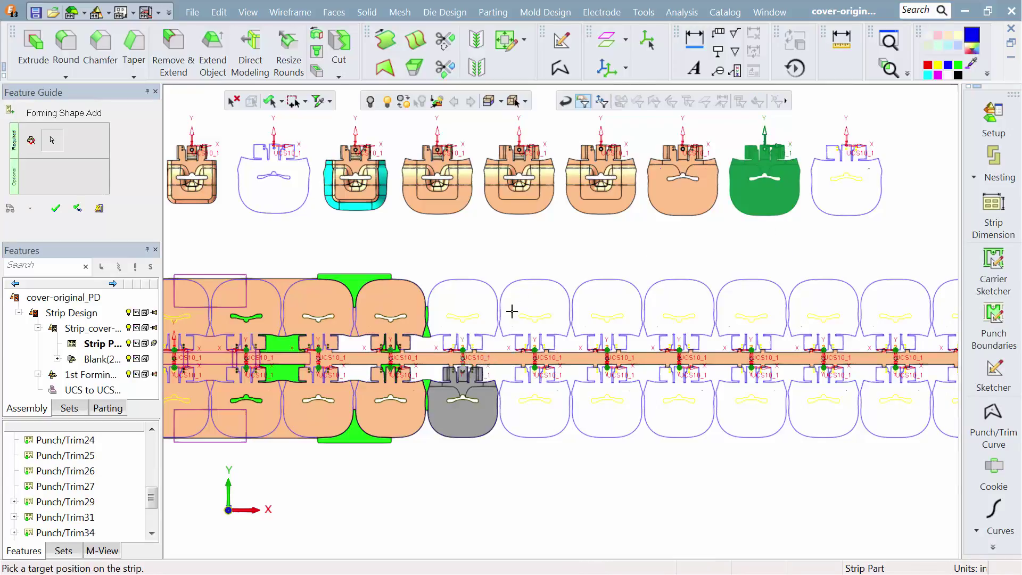
{"action": "right_click", "coordinate": [549, 263]}
{"action": "left_click", "coordinate": [556, 264]}
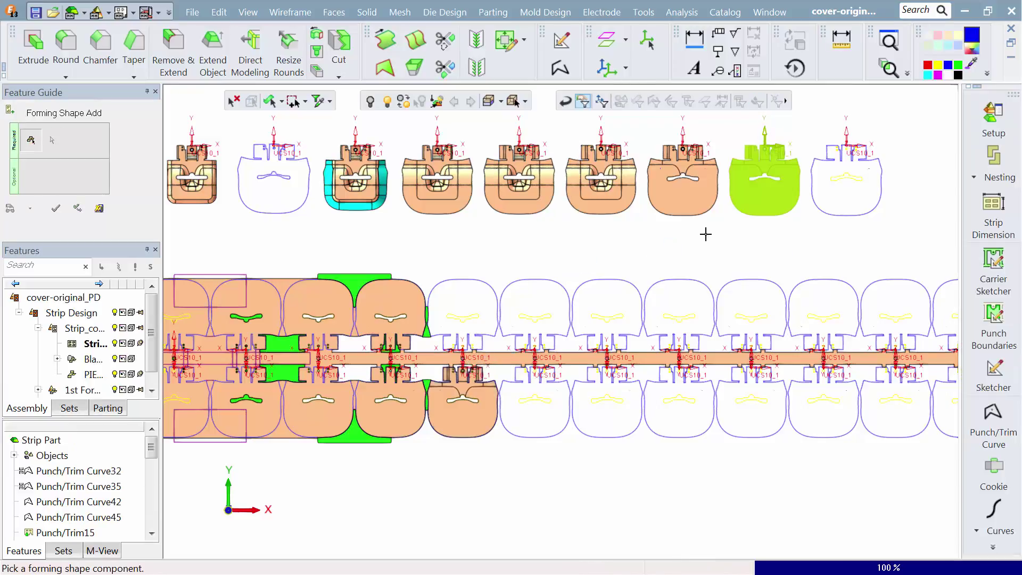
Add the same first forming shape at the fifth upper strip position.
{"action": "left_click", "coordinate": [761, 219]}
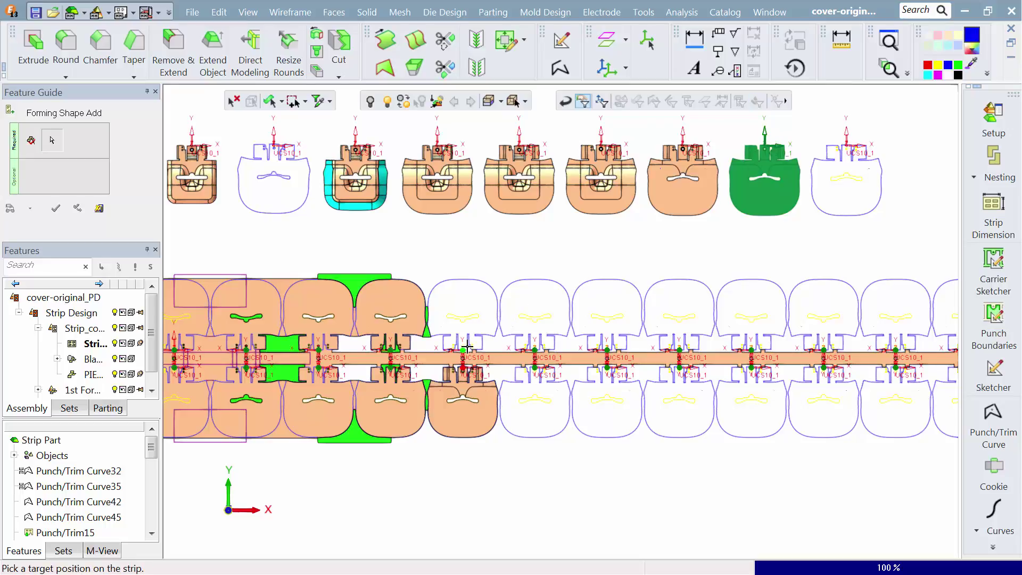
{"action": "left_click", "coordinate": [467, 347]}
{"action": "right_click", "coordinate": [476, 245]}
{"action": "left_click", "coordinate": [496, 243]}
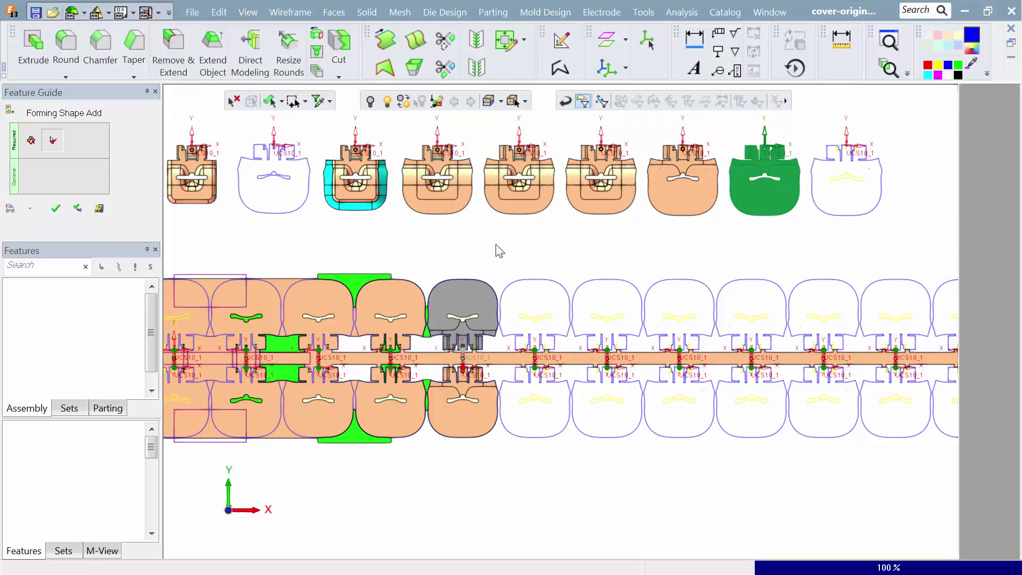
Add the second forming shape of the forming row at the sixth lower strip position.
{"action": "left_click", "coordinate": [675, 217]}
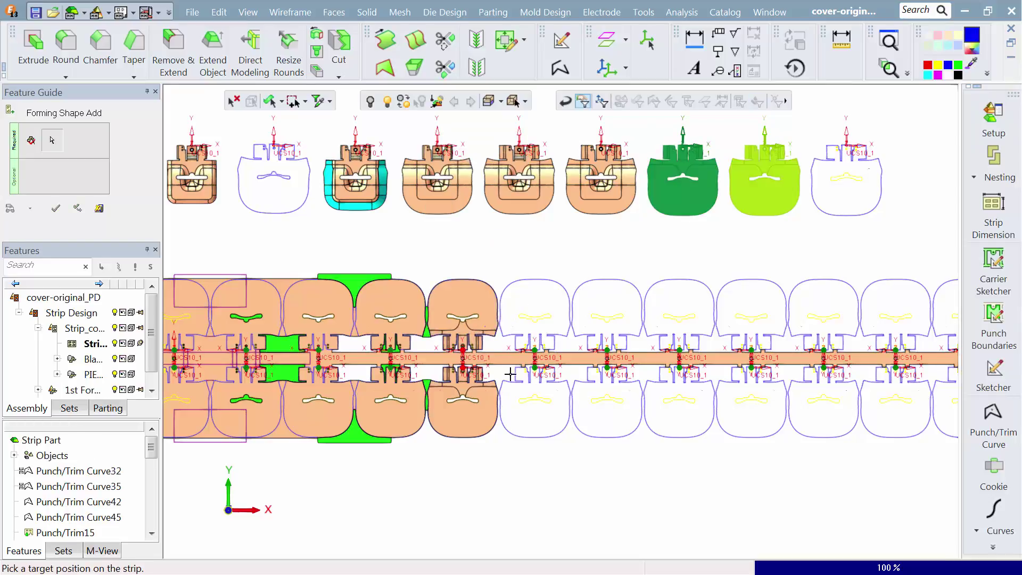
{"action": "left_click", "coordinate": [540, 358]}
{"action": "right_click", "coordinate": [559, 241]}
{"action": "left_click", "coordinate": [584, 241]}
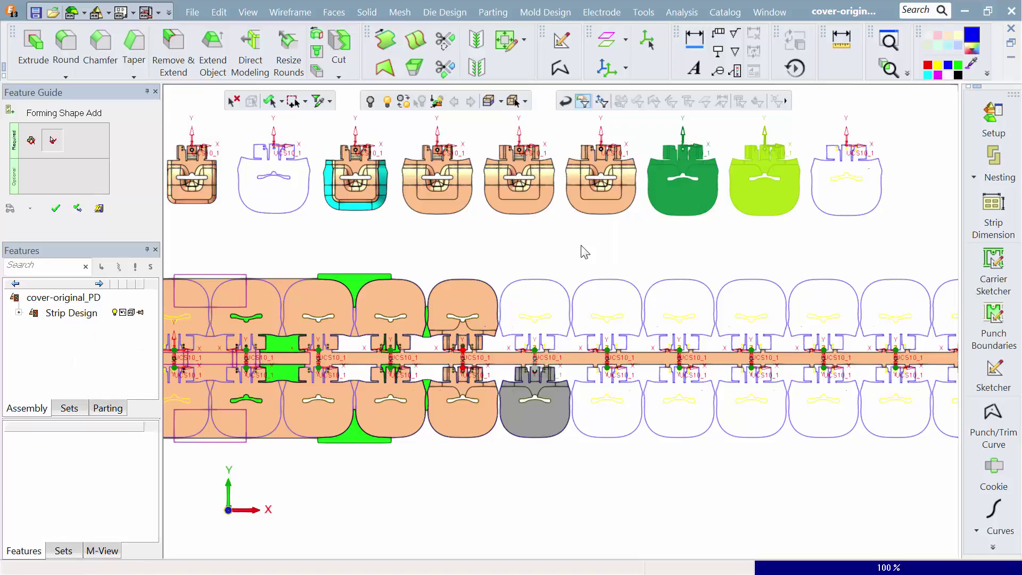
Add the same second forming shape at the sixth upper strip position.
{"action": "left_click", "coordinate": [674, 216]}
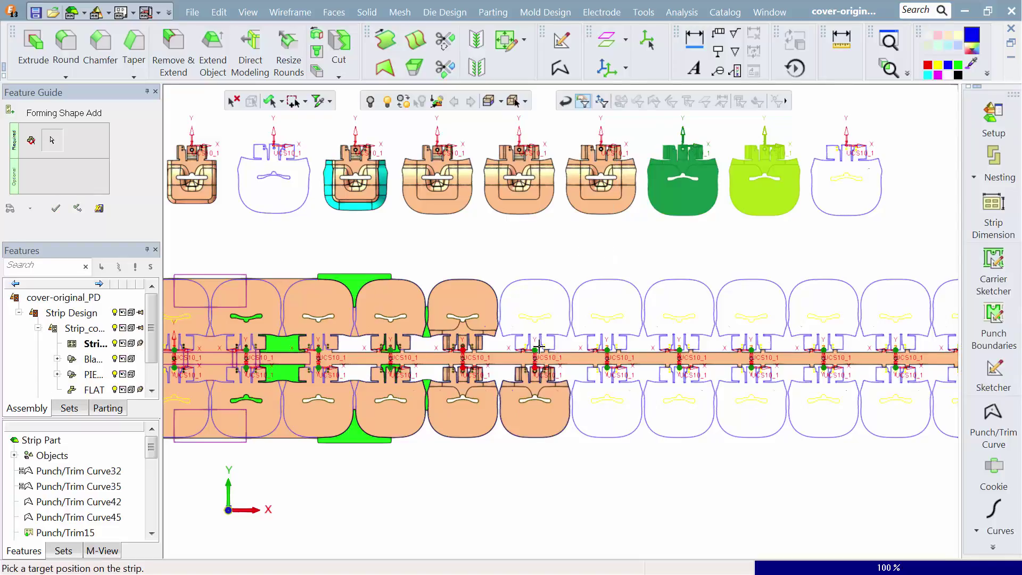
{"action": "left_click", "coordinate": [533, 323]}
{"action": "right_click", "coordinate": [490, 256]}
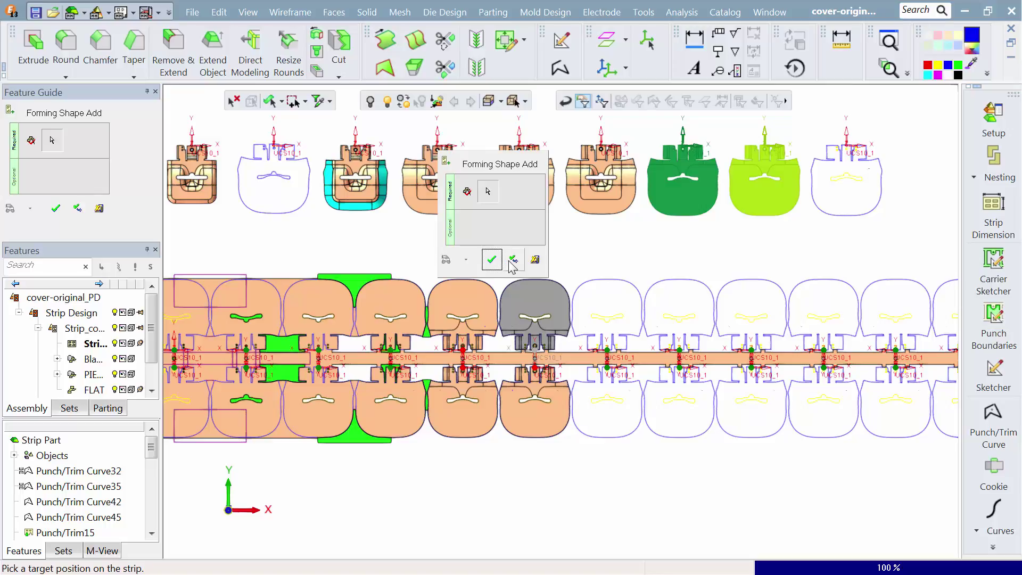
{"action": "left_click", "coordinate": [514, 259]}
Add the third forming shape of the forming row at the seventh lower and upper strip positions.
{"action": "left_click", "coordinate": [597, 219]}
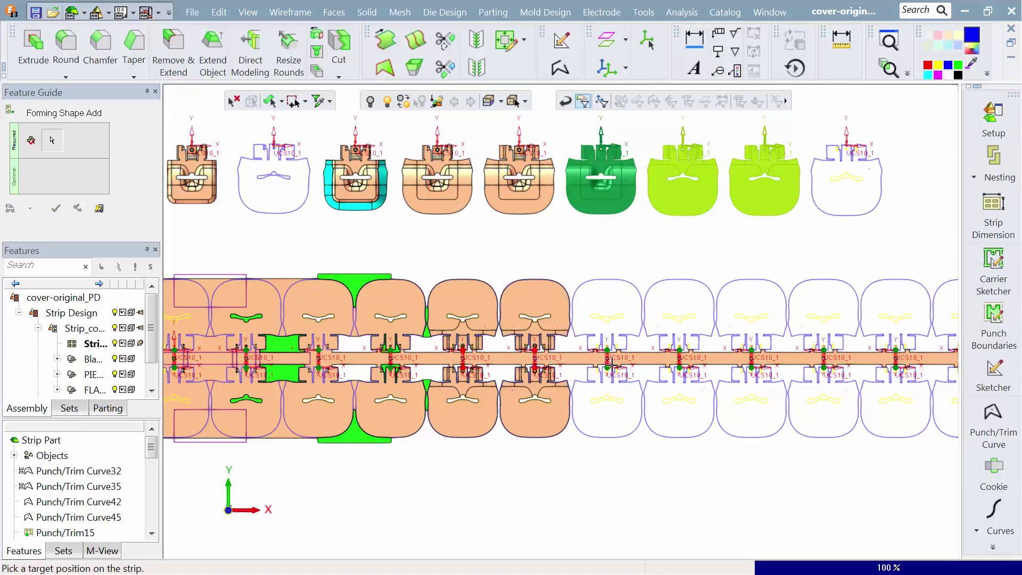
{"action": "left_click", "coordinate": [612, 366]}
{"action": "right_click", "coordinate": [596, 419]}
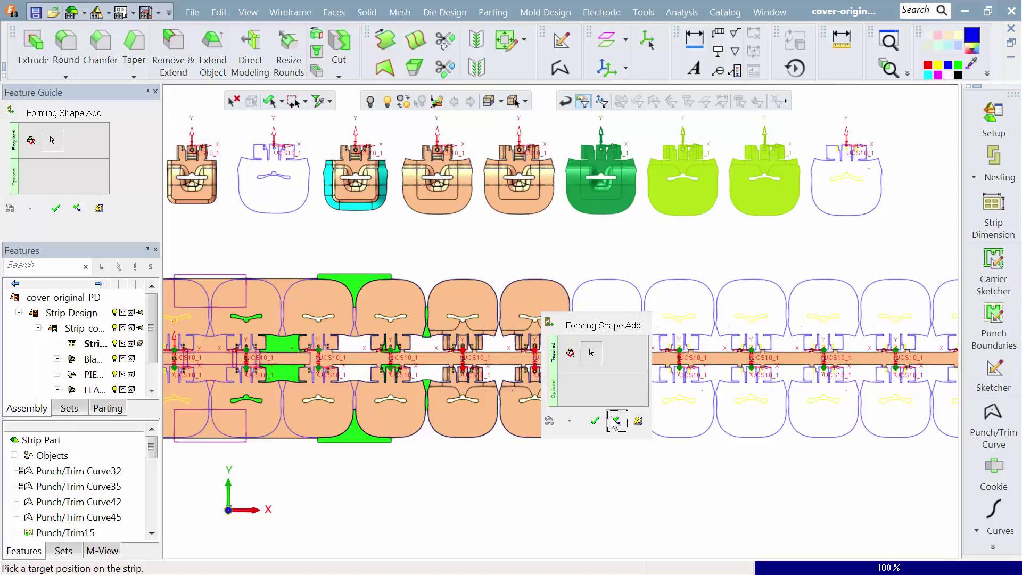
{"action": "left_click", "coordinate": [616, 420]}
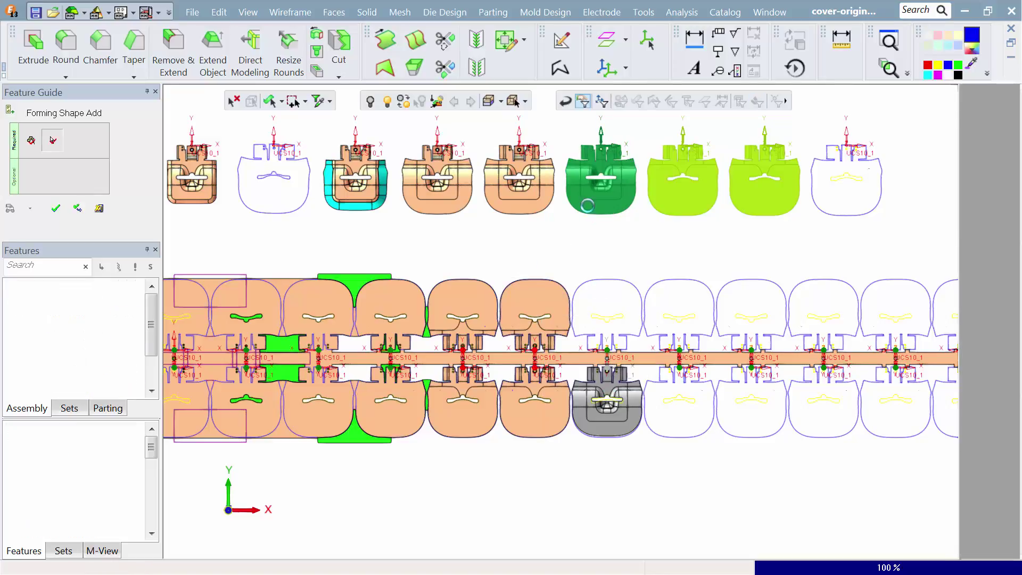
{"action": "left_click", "coordinate": [606, 346]}
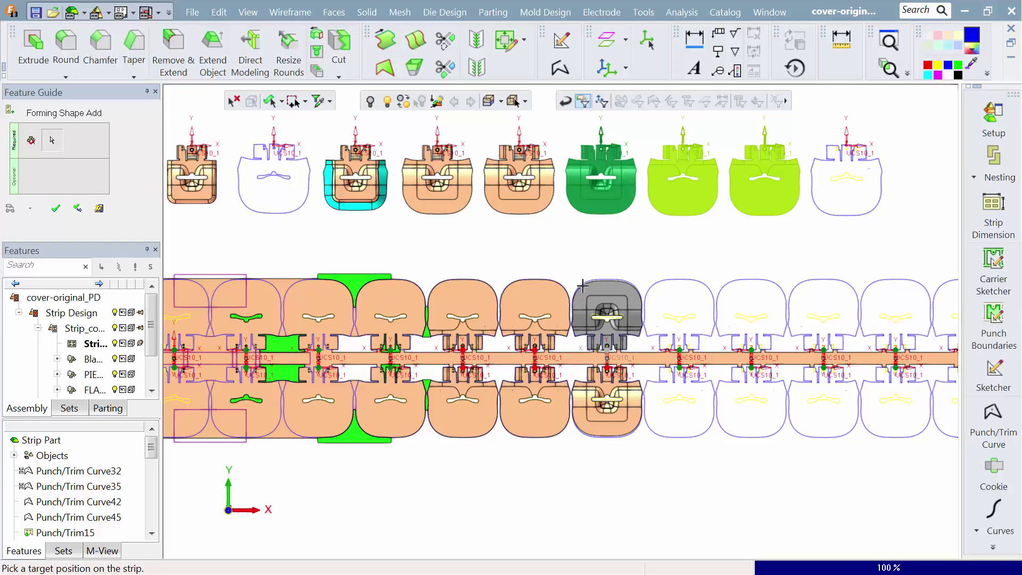
{"action": "middle_click", "coordinate": [567, 252]}
{"action": "left_click", "coordinate": [588, 253]}
Add the fourth forming shape of the forming row at the eighth lower and upper strip positions.
{"action": "left_click", "coordinate": [522, 208]}
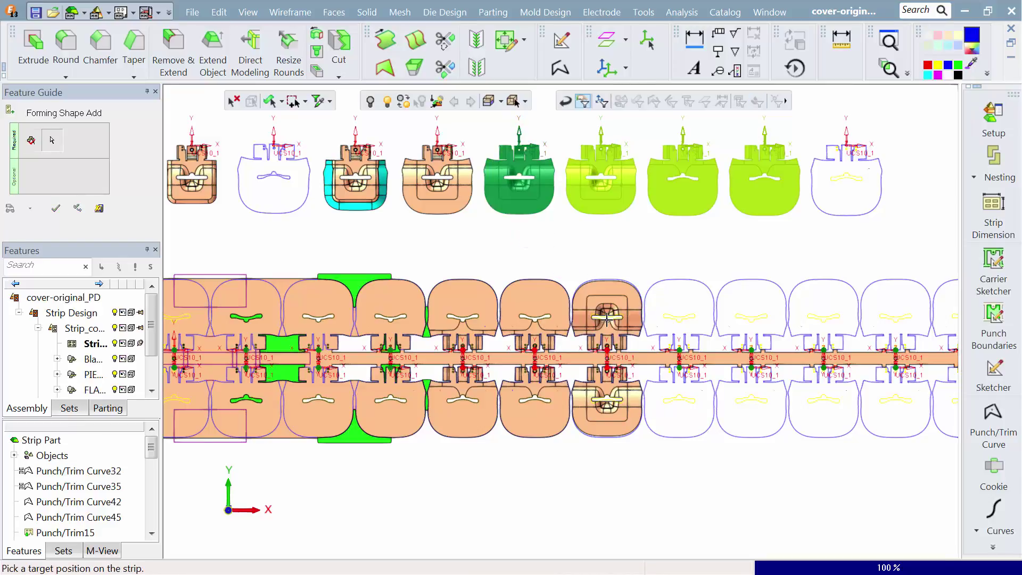
{"action": "left_click", "coordinate": [683, 365]}
{"action": "right_click", "coordinate": [554, 271]}
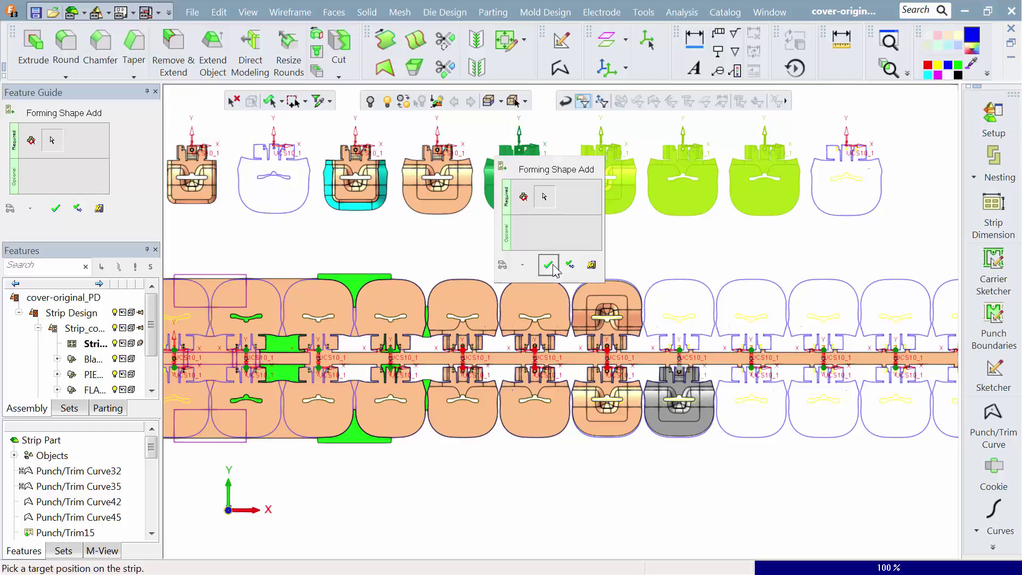
{"action": "left_click", "coordinate": [569, 266]}
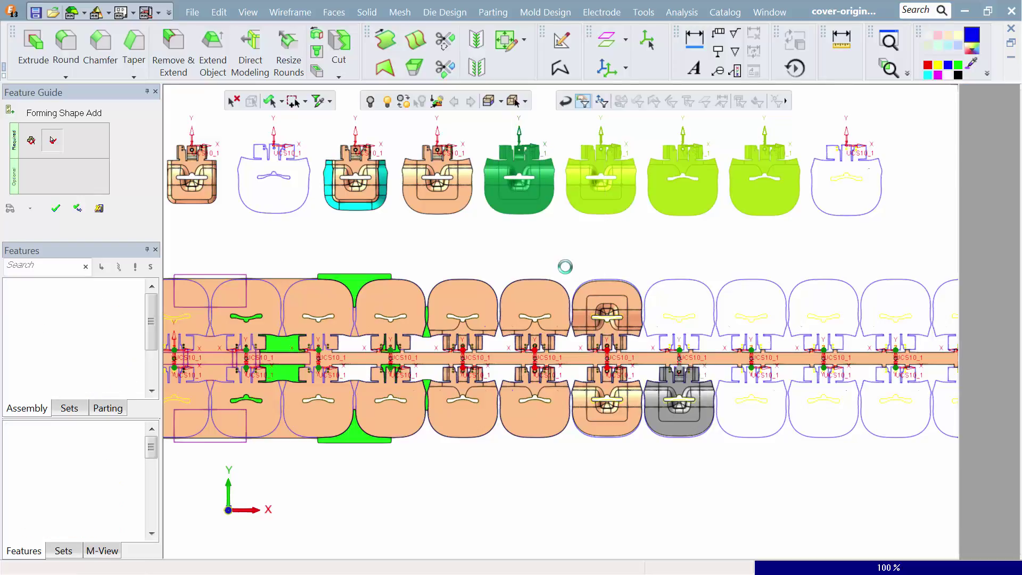
{"action": "left_click", "coordinate": [520, 219]}
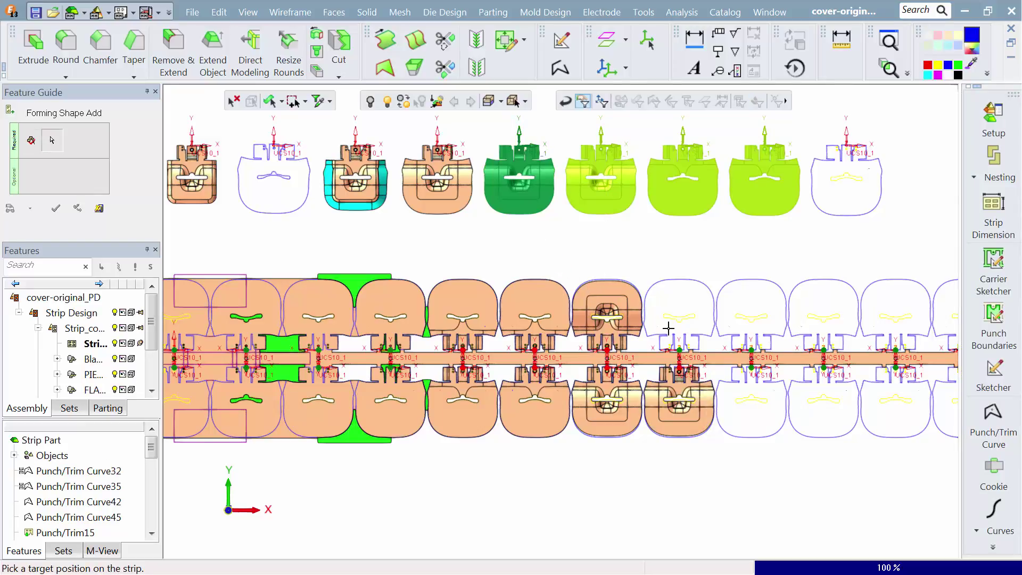
{"action": "middle_click", "coordinate": [507, 244]}
{"action": "left_click", "coordinate": [529, 246]}
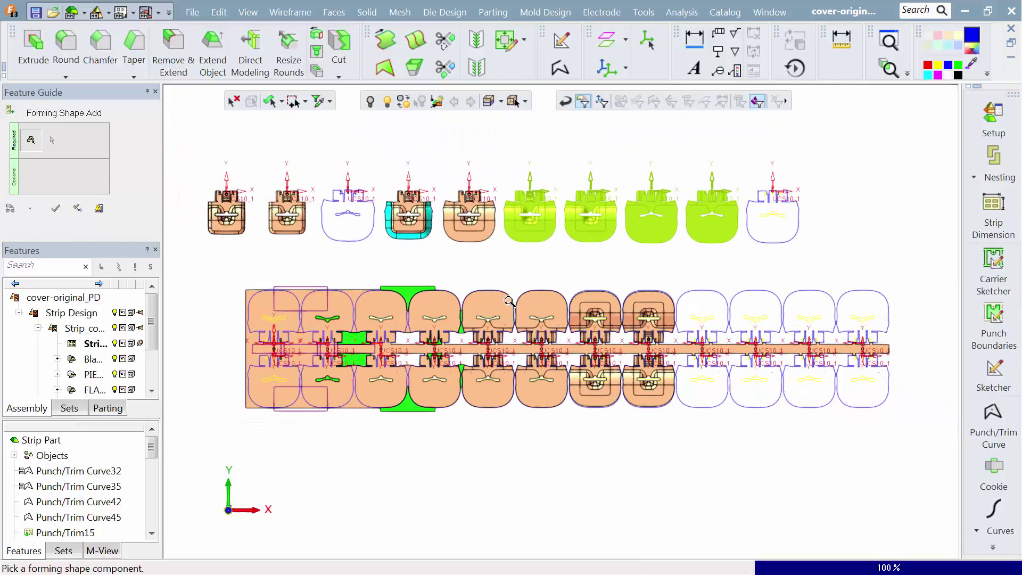
Add the fifth forming shape of the forming row at the ninth lower and upper strip positions.
{"action": "left_click", "coordinate": [468, 216]}
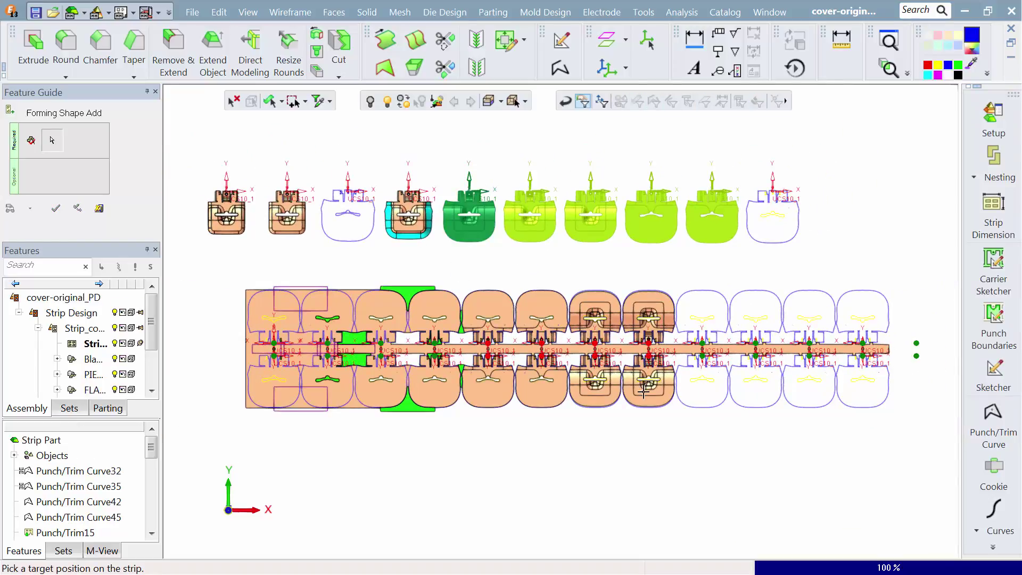
{"action": "left_click", "coordinate": [702, 360]}
{"action": "middle_click", "coordinate": [678, 387]}
{"action": "left_click", "coordinate": [702, 389]}
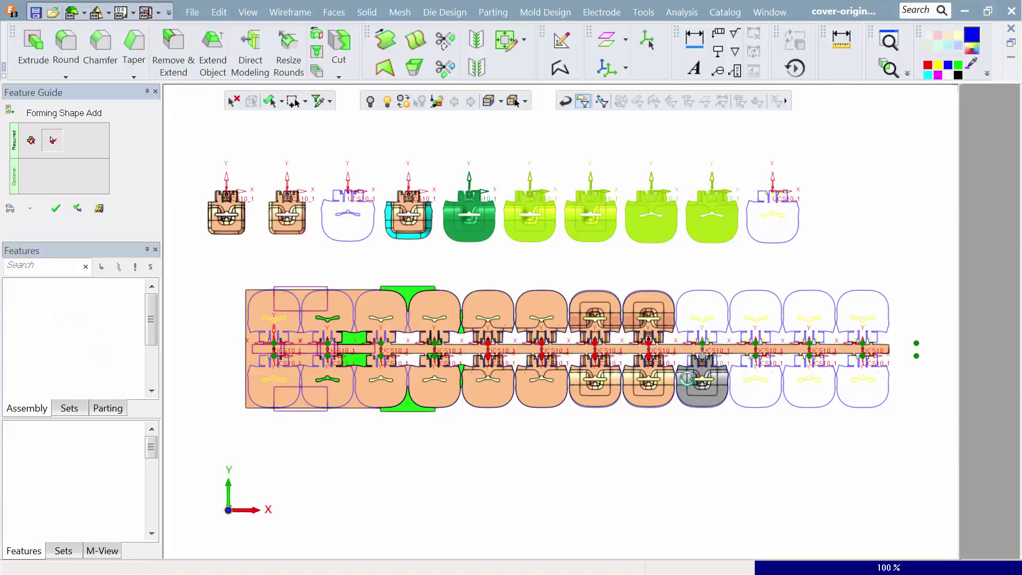
{"action": "left_click", "coordinate": [694, 347]}
{"action": "left_click", "coordinate": [703, 341]}
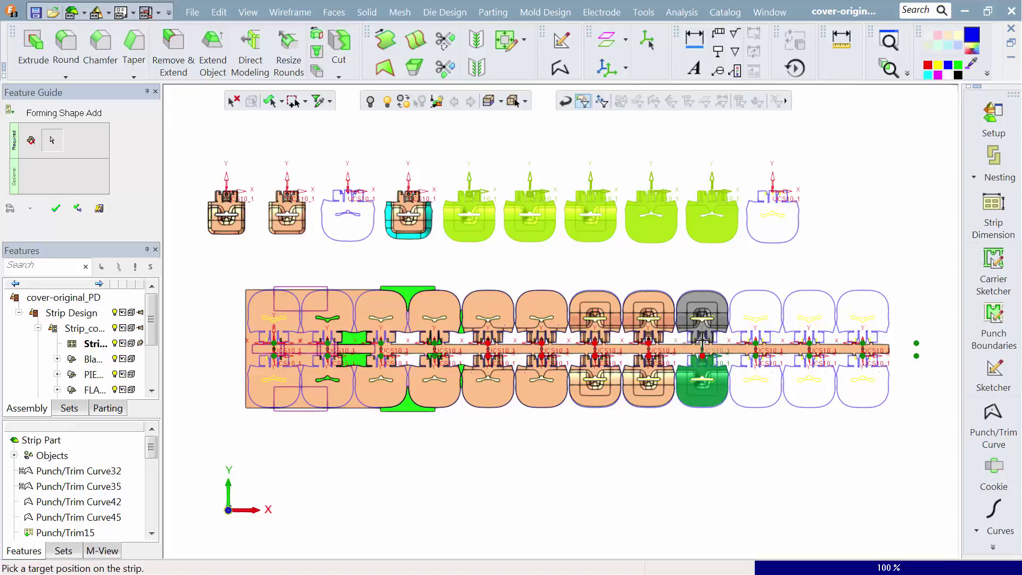
{"action": "right_click", "coordinate": [696, 282]}
{"action": "left_click", "coordinate": [756, 284]}
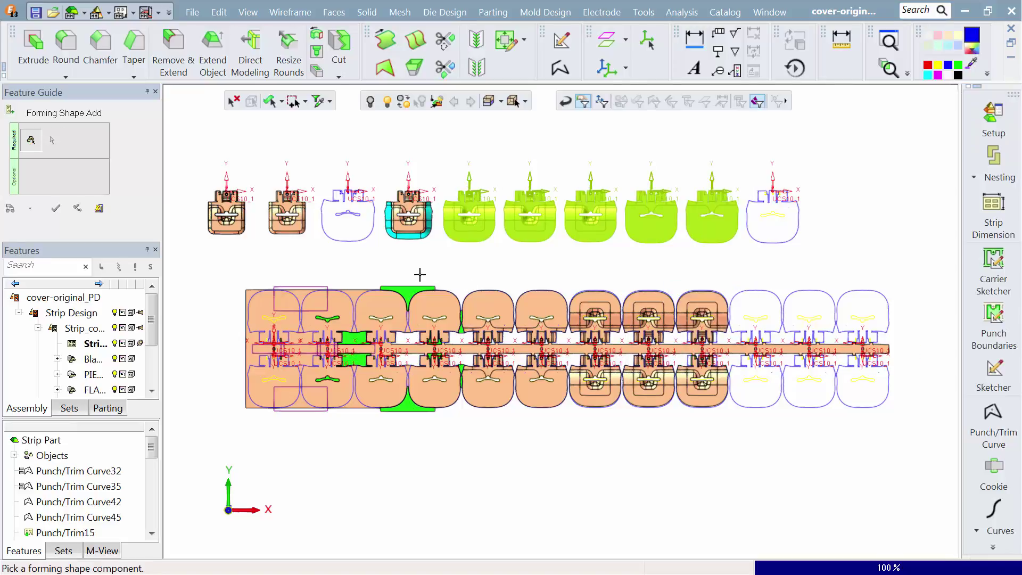
Add the forming shape with the cyan flange at the tenth lower and upper strip positions.
{"action": "left_click", "coordinate": [408, 238]}
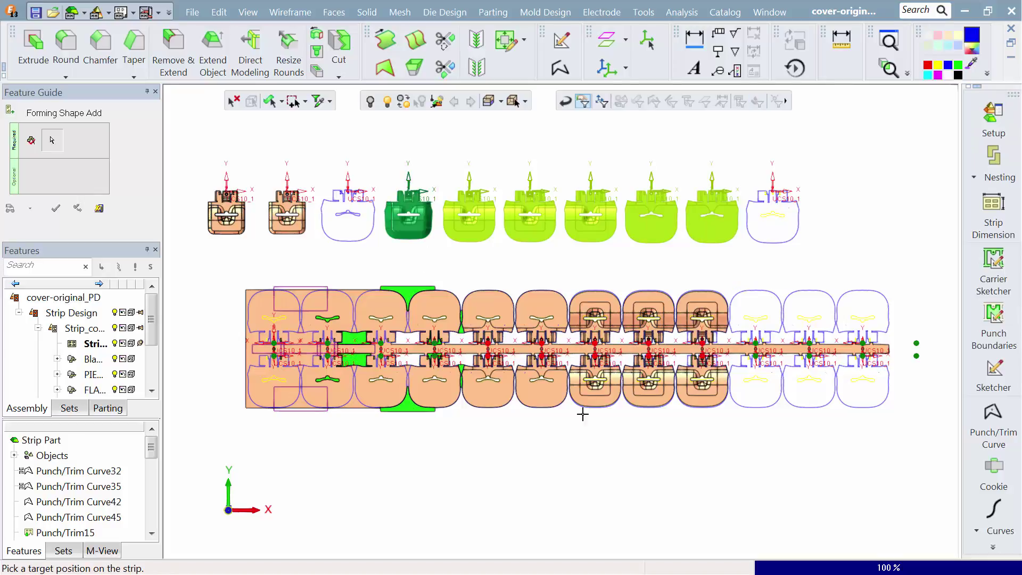
{"action": "left_click", "coordinate": [756, 360]}
{"action": "right_click", "coordinate": [759, 367]}
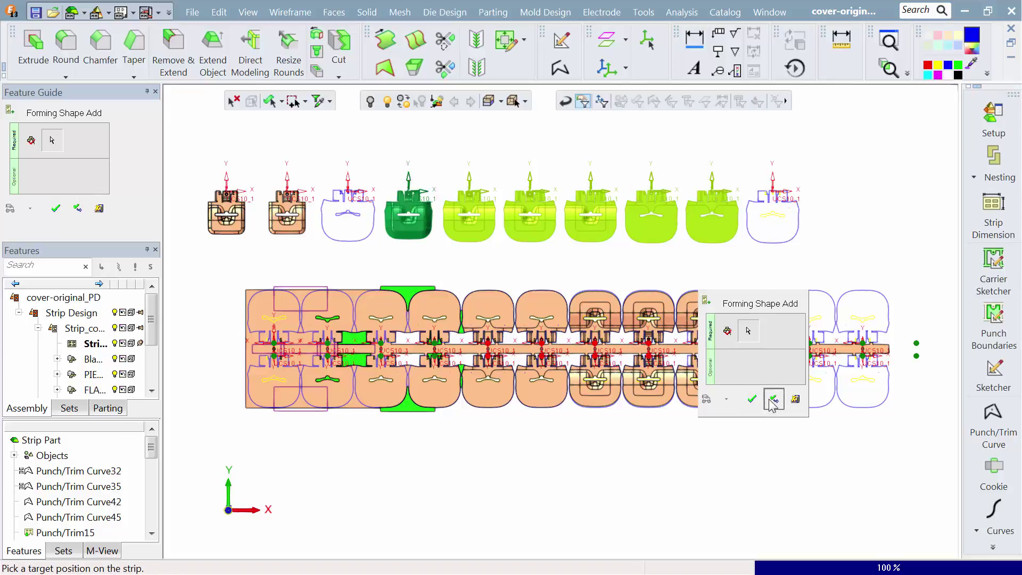
{"action": "left_click", "coordinate": [773, 398]}
{"action": "left_click", "coordinate": [411, 245]}
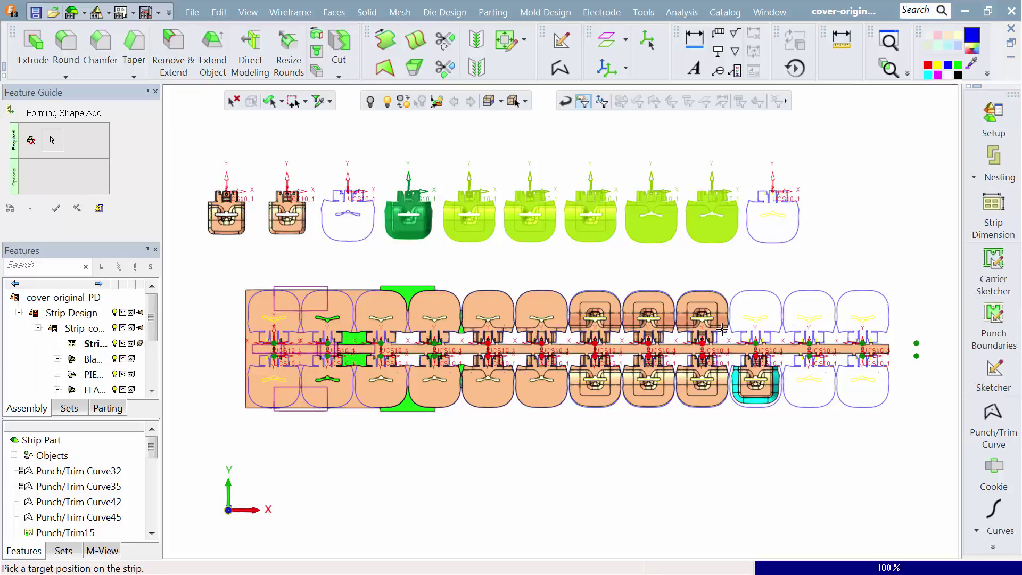
{"action": "left_click", "coordinate": [751, 345]}
{"action": "right_click", "coordinate": [689, 322]}
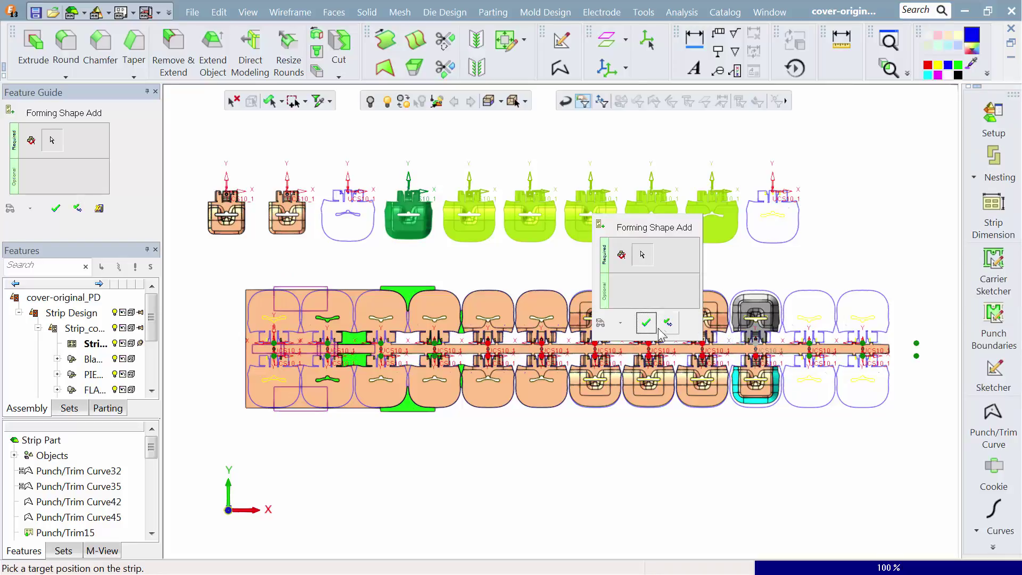
{"action": "left_click", "coordinate": [665, 324]}
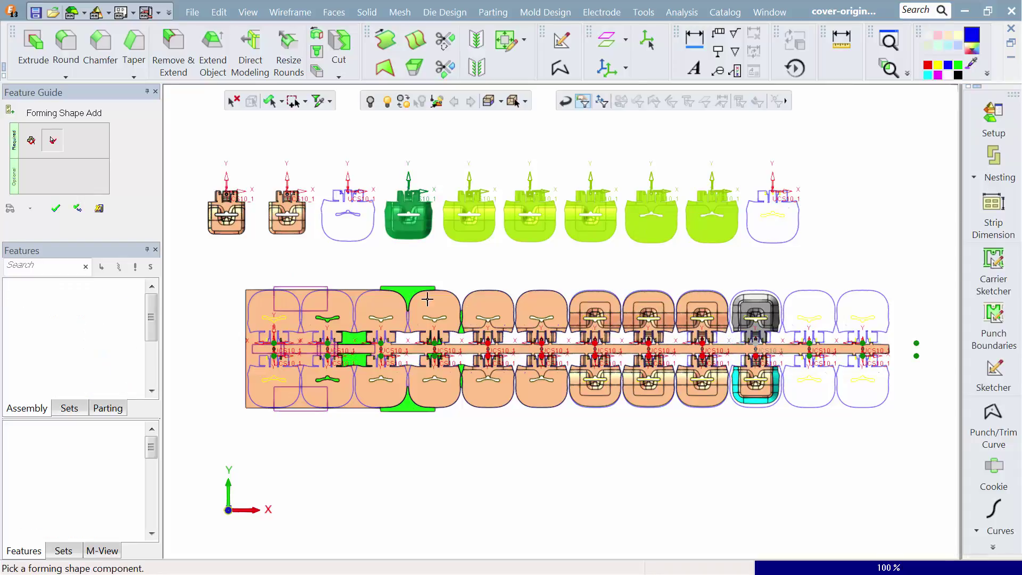
Add the forming shape just beyond the second blank outline of the forming row at the twelfth lower and upper strip positions.
{"action": "left_click", "coordinate": [290, 232]}
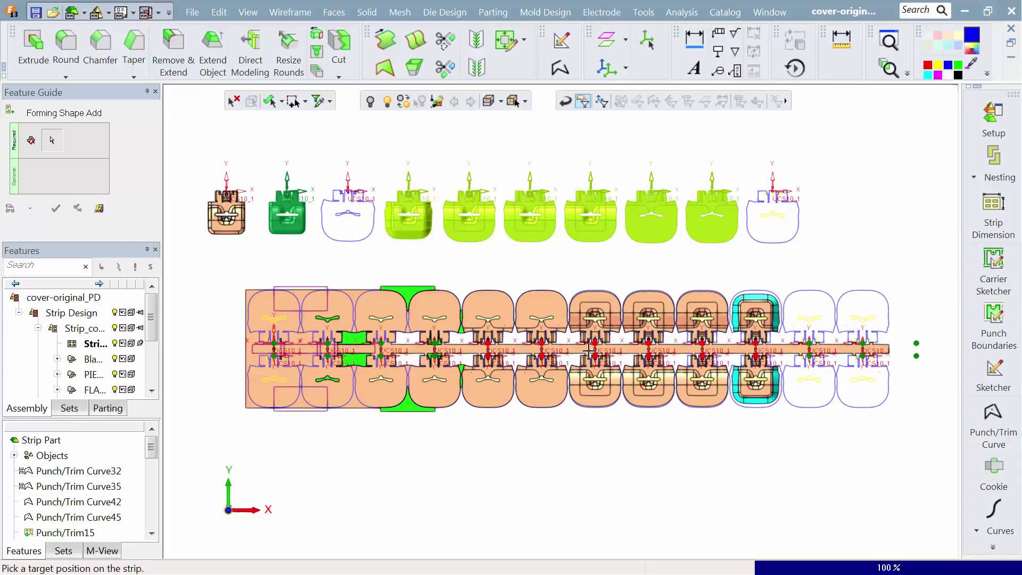
{"action": "left_click", "coordinate": [863, 355]}
{"action": "right_click", "coordinate": [798, 383]}
{"action": "left_click", "coordinate": [797, 383]}
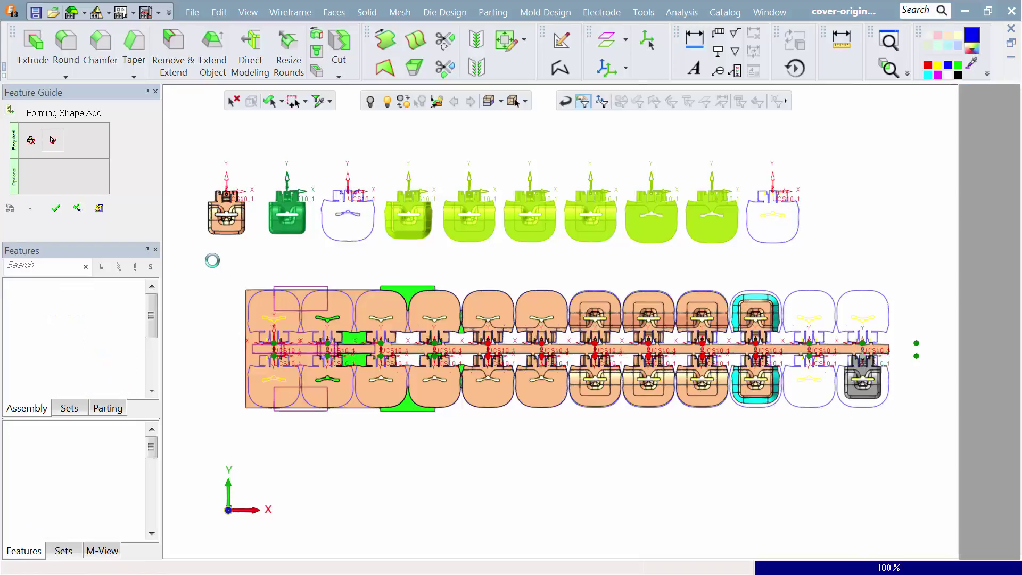
{"action": "left_click", "coordinate": [298, 236]}
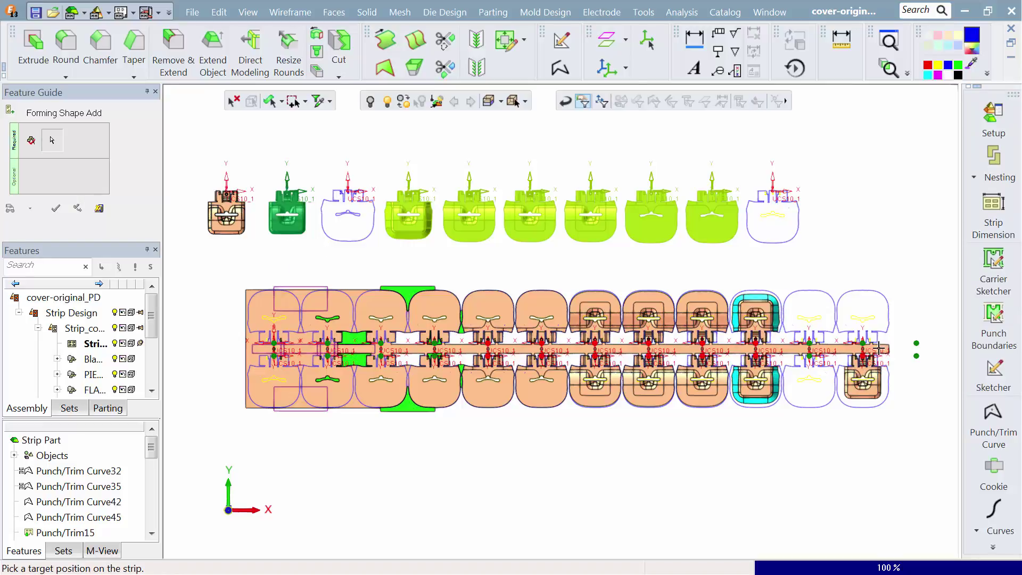
{"action": "left_click", "coordinate": [863, 345]}
{"action": "right_click", "coordinate": [803, 389]}
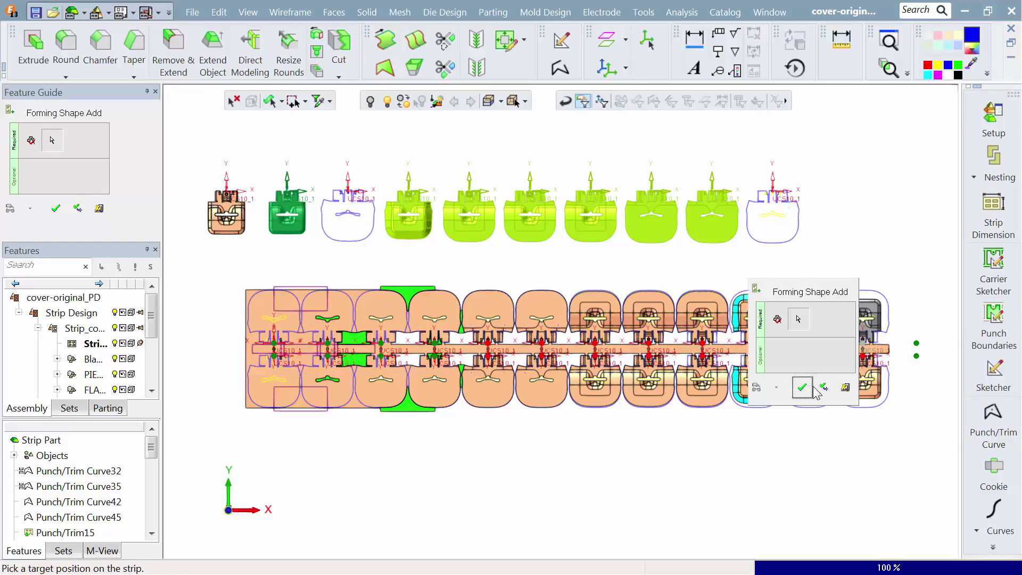
{"action": "left_click", "coordinate": [825, 393]}
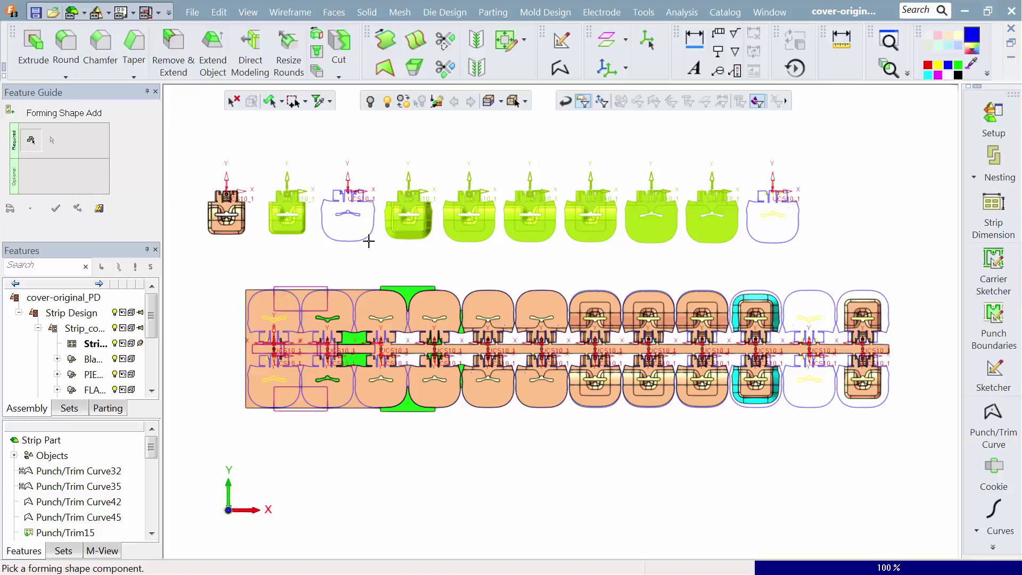
Repeat the cyan-flanged shapes from the tenth station at the eleventh upper and lower strip positions, then finish adding forming shapes.
{"action": "left_click", "coordinate": [740, 312]}
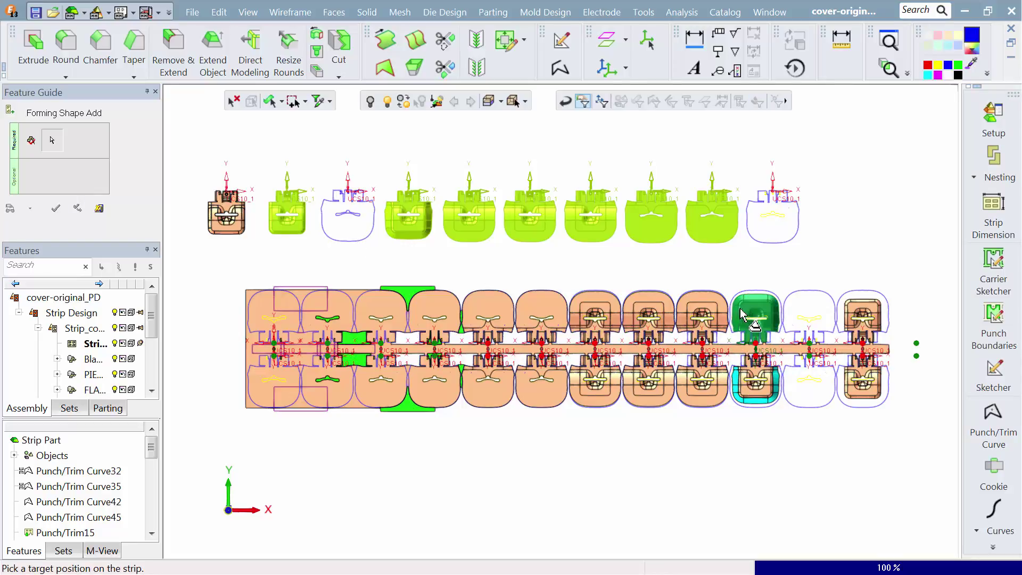
{"action": "left_click", "coordinate": [808, 345]}
{"action": "right_click", "coordinate": [783, 439]}
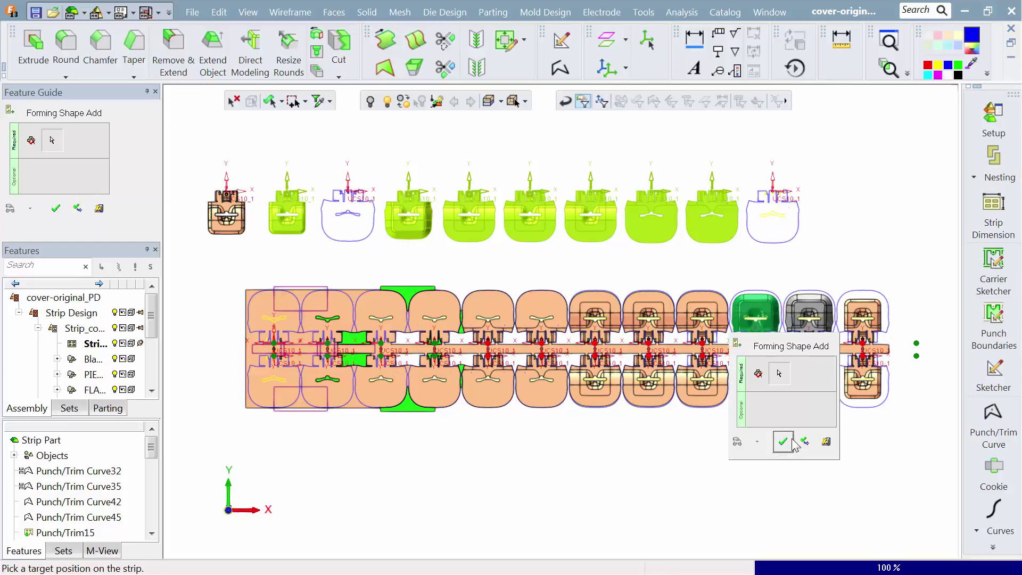
{"action": "left_click", "coordinate": [781, 441]}
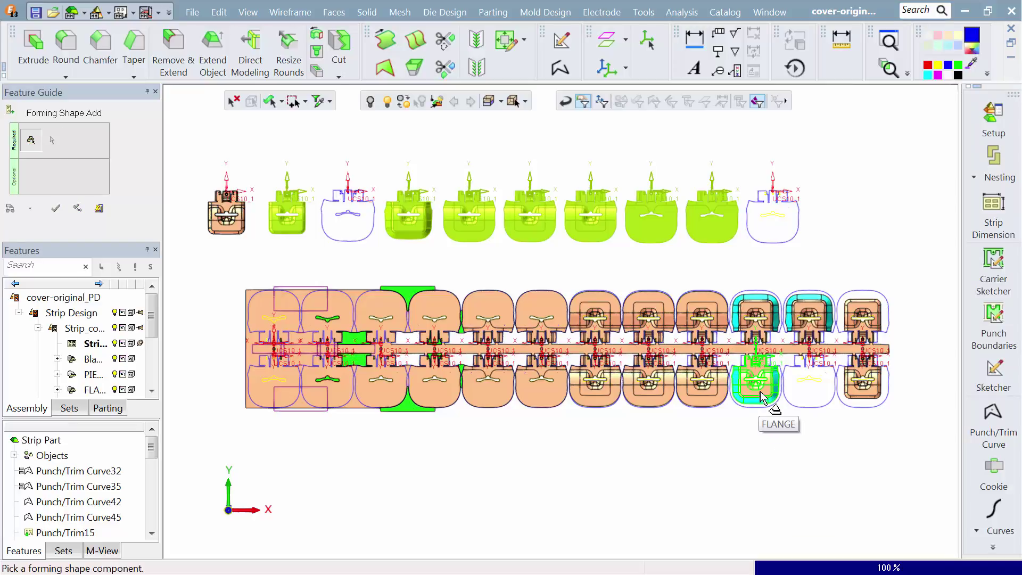
{"action": "left_click", "coordinate": [768, 407]}
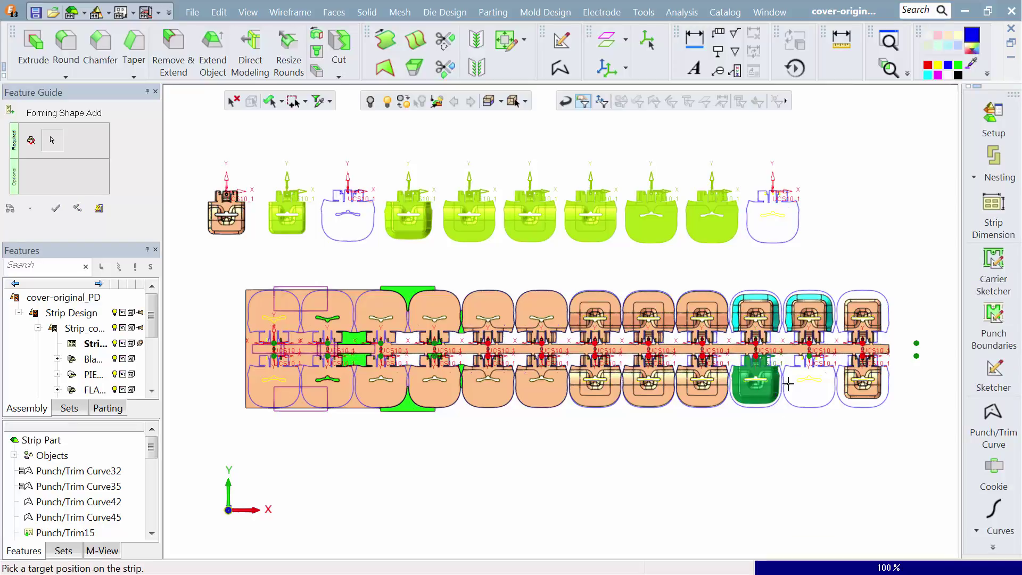
{"action": "right_click", "coordinate": [715, 433]}
{"action": "left_click", "coordinate": [719, 437]}
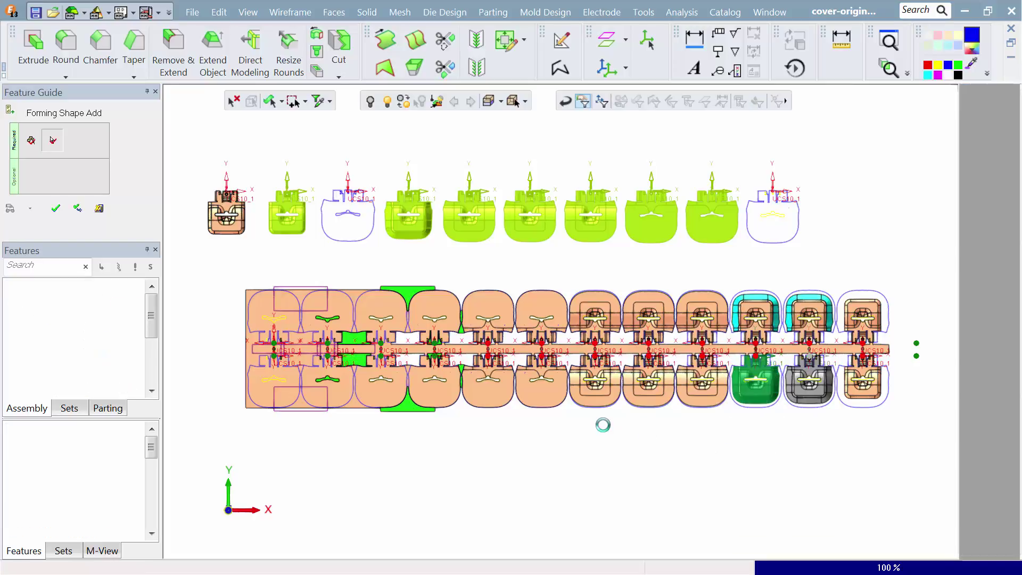
Examine the strip in a tilted 3D view, from the formed stations back to the pierced carrier and scrap punches.
{"action": "scroll", "coordinate": [633, 381], "scroll_direction": "up", "scroll_amount": 3}
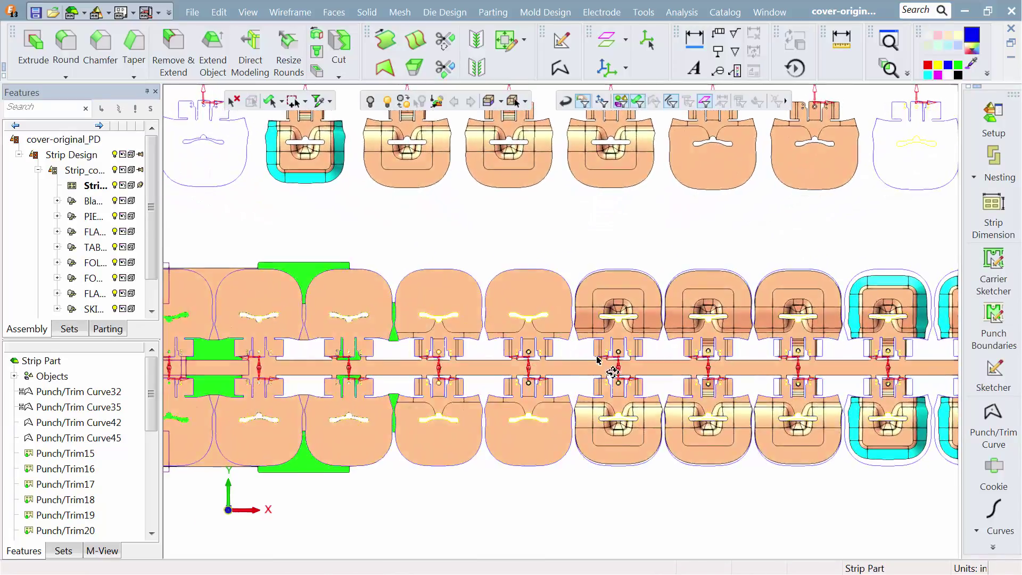
{"action": "middle_click_drag", "start_coordinate": [602, 361], "coordinate": [630, 331]}
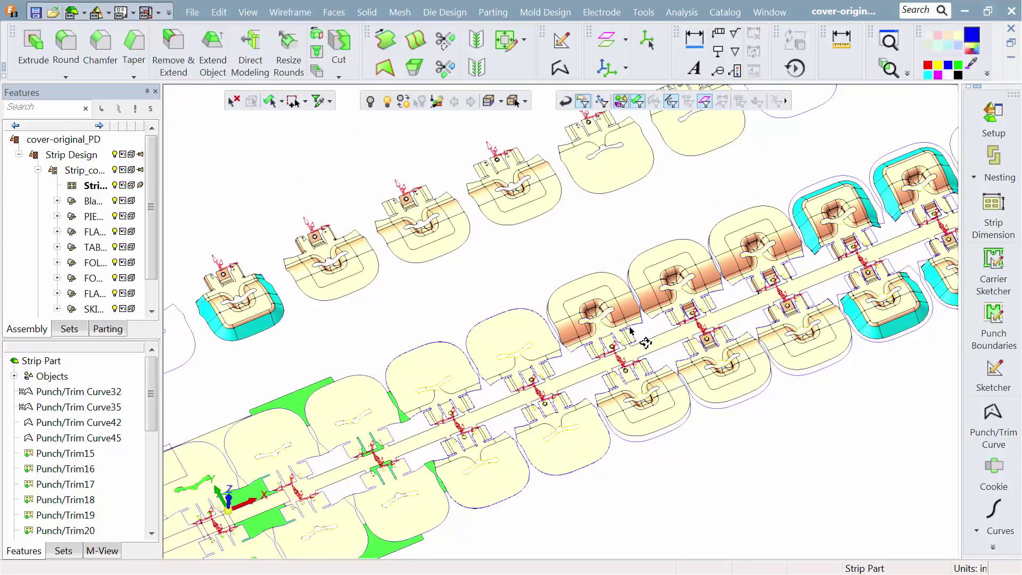
{"action": "right_click_drag", "start_coordinate": [593, 427], "coordinate": [611, 232], "text": "ctrl"}
{"action": "middle_click_drag", "start_coordinate": [434, 460], "coordinate": [646, 276]}
{"action": "middle_click_drag", "start_coordinate": [455, 421], "coordinate": [365, 432], "text": "ctrl"}
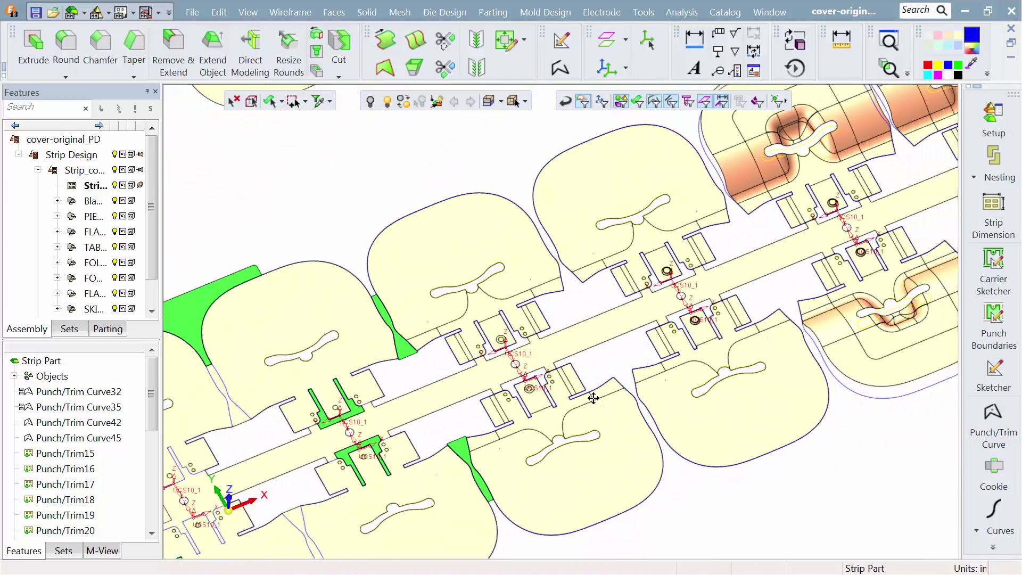
{"action": "right_click_drag", "start_coordinate": [591, 398], "coordinate": [621, 255], "text": "ctrl"}
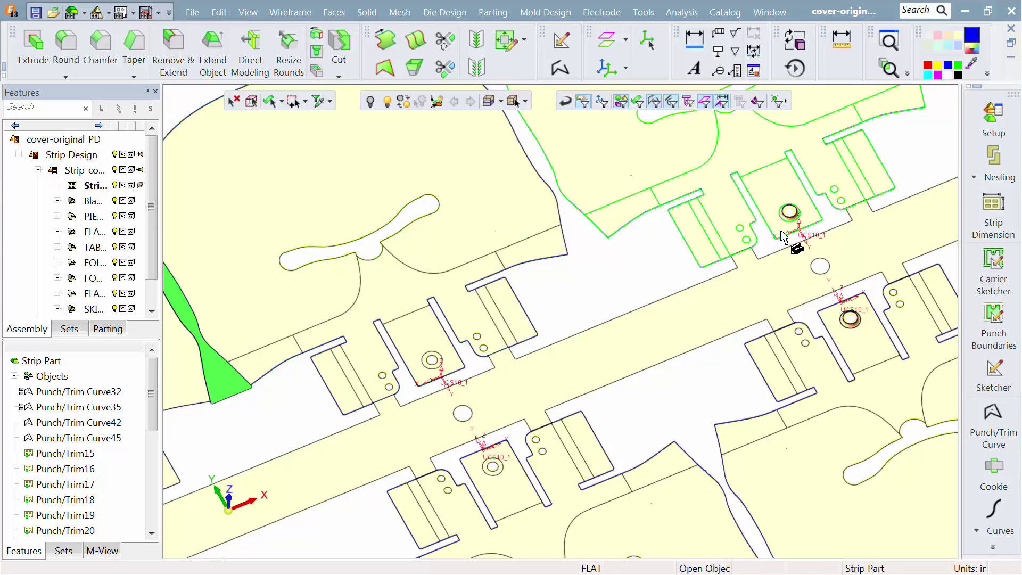
{"action": "right_click_drag", "start_coordinate": [696, 297], "coordinate": [541, 424], "text": "ctrl"}
{"action": "middle_click_drag", "start_coordinate": [541, 425], "coordinate": [729, 344], "text": "ctrl"}
{"action": "scroll", "coordinate": [699, 254], "scroll_direction": "up", "scroll_amount": 3}
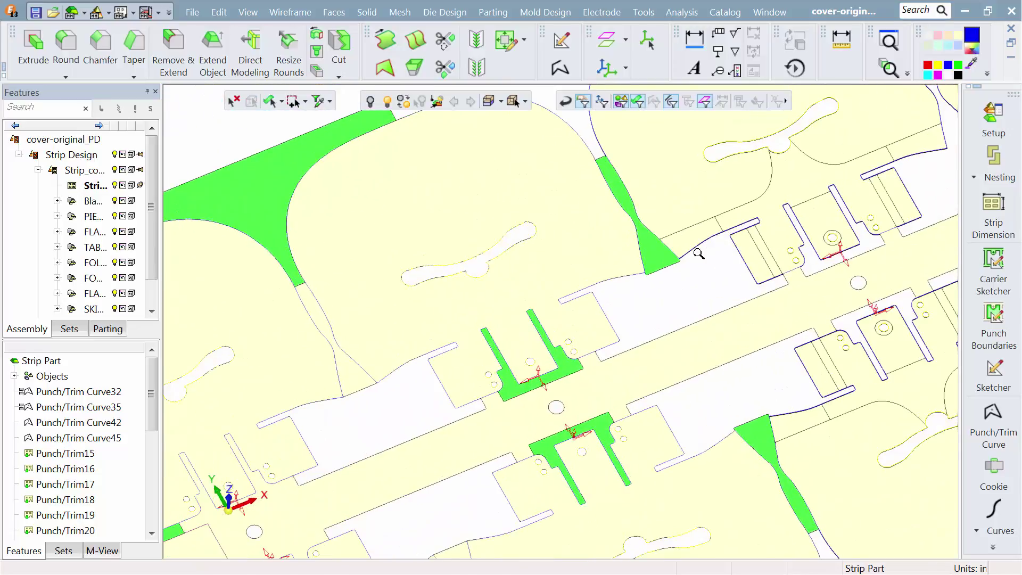
{"action": "scroll", "coordinate": [699, 254], "scroll_direction": "down", "scroll_amount": 3}
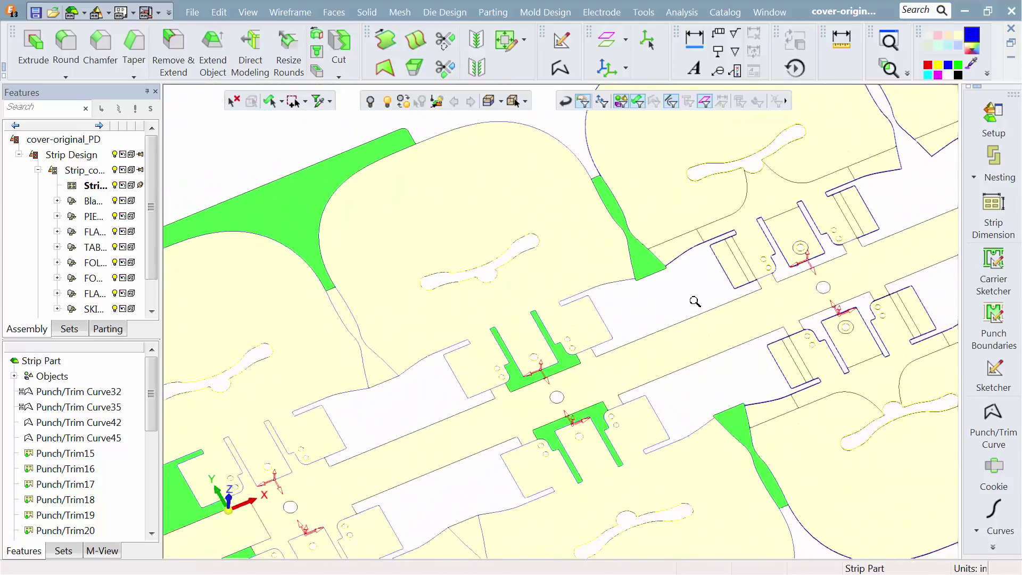
{"action": "scroll", "coordinate": [632, 502], "scroll_direction": "down", "scroll_amount": 4}
{"action": "middle_click_drag", "start_coordinate": [564, 313], "coordinate": [534, 327], "text": "ctrl"}
Hide the first forming assembly and the blank component so that only the strip with its formed shapes is displayed.
{"action": "left_click_drag", "start_coordinate": [155, 250], "coordinate": [155, 274]}
{"action": "left_click", "coordinate": [115, 294]}
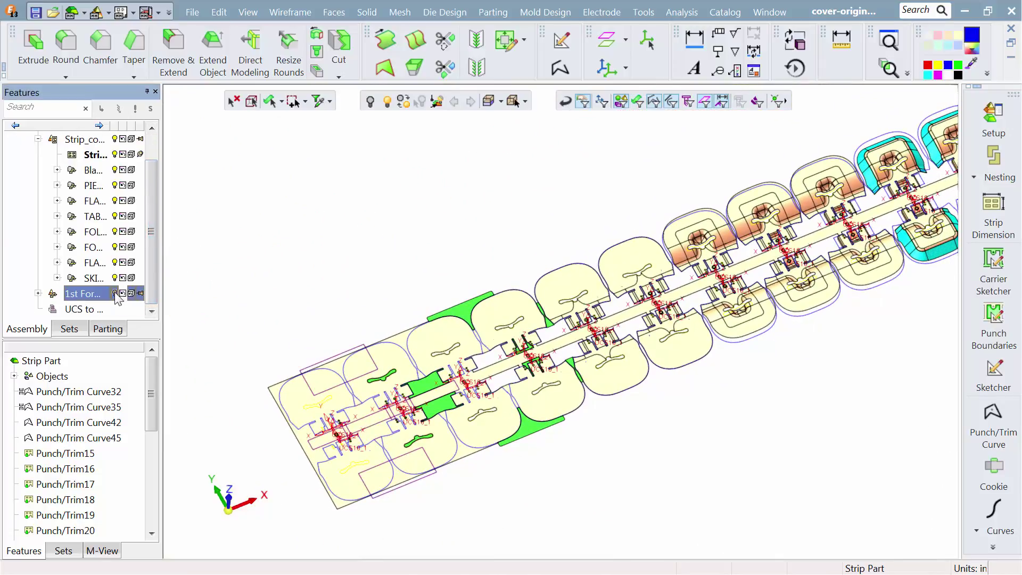
{"action": "left_click", "coordinate": [115, 171]}
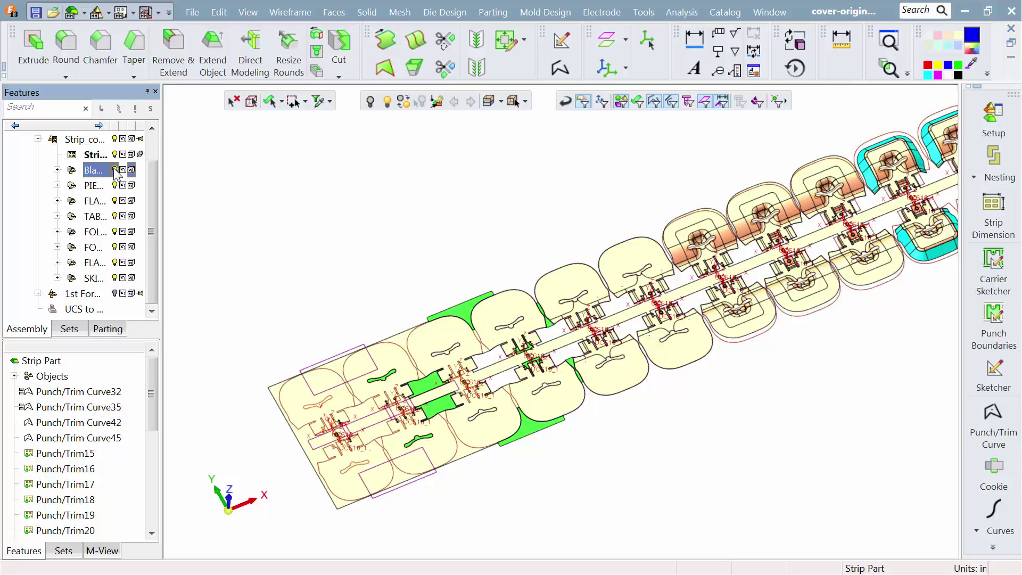
{"action": "middle_click_drag", "start_coordinate": [543, 210], "coordinate": [440, 230]}
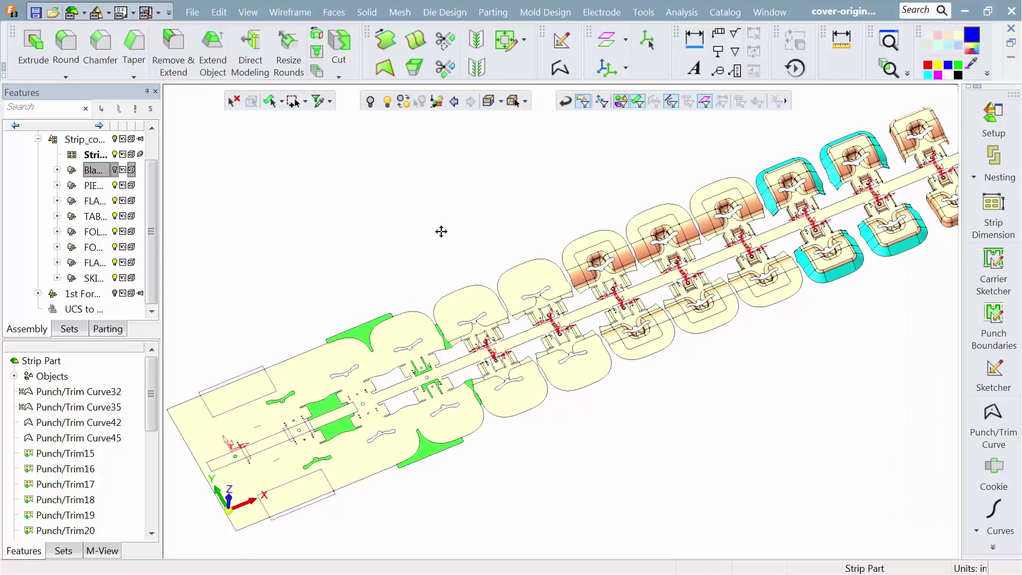